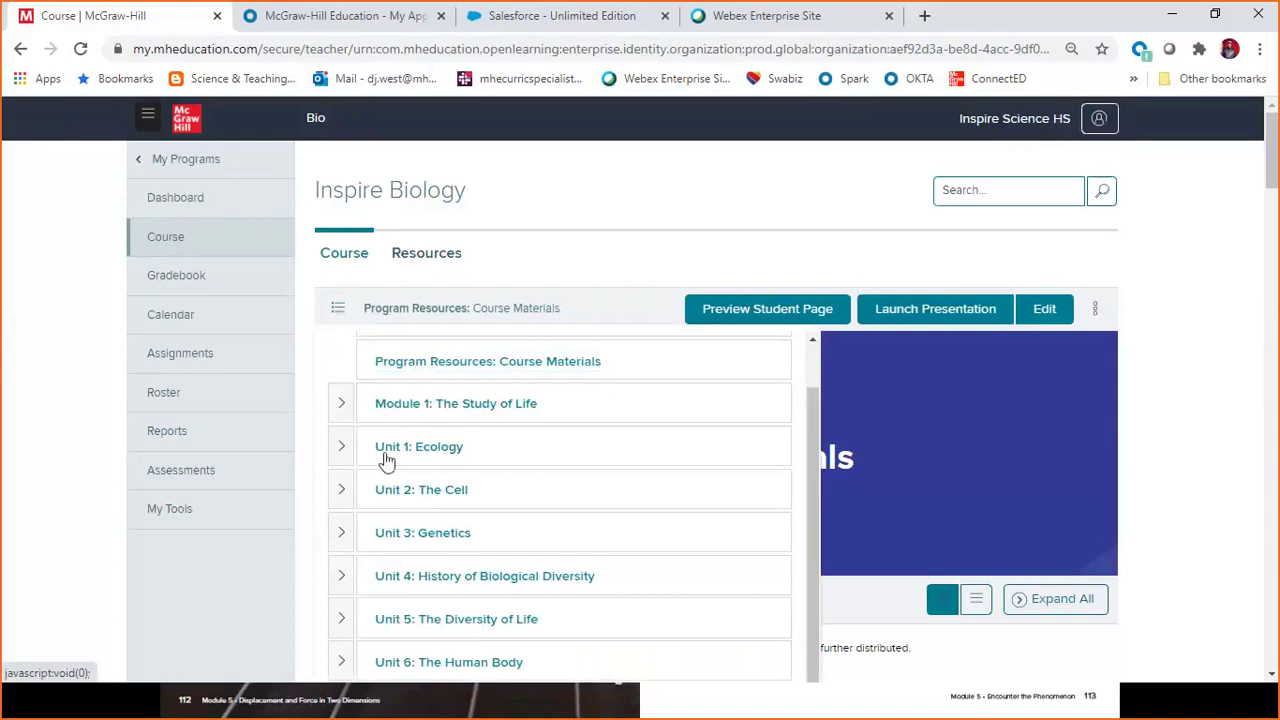
Step: Open the Unit 1: Ecology page from the course contents list
{"action": "left_click", "coordinate": [342, 452]}
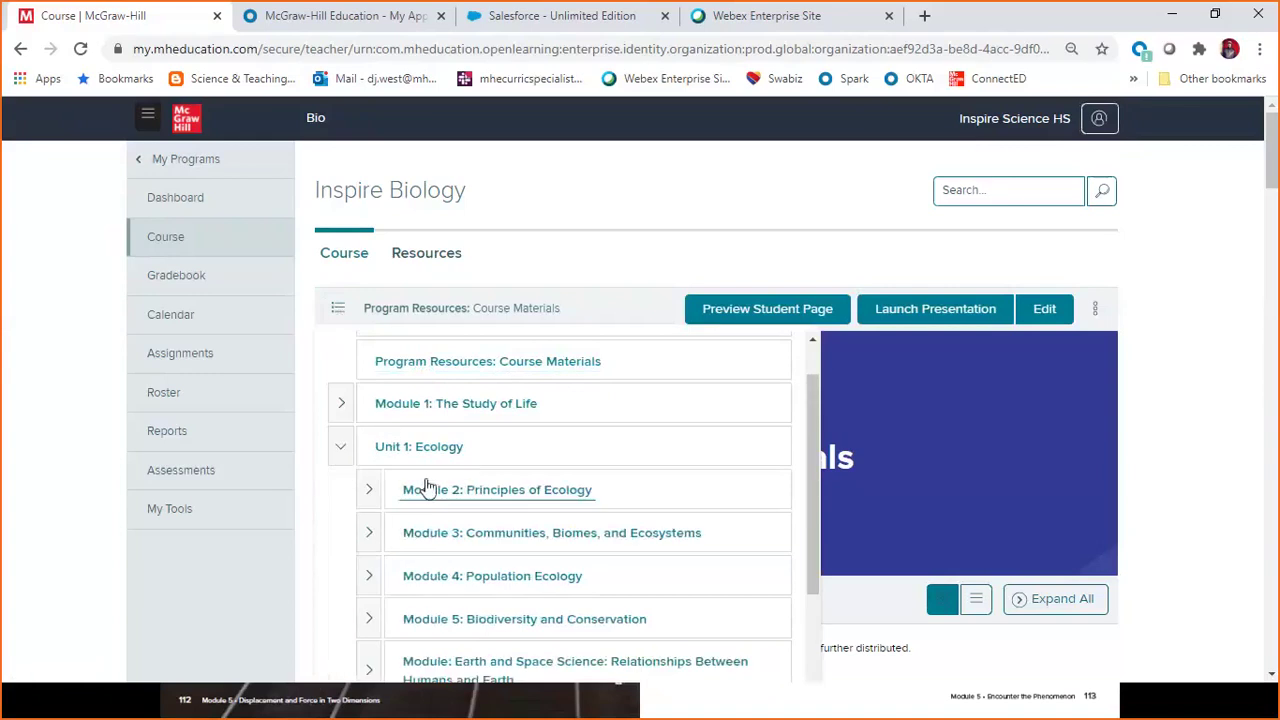
{"action": "left_click", "coordinate": [369, 494]}
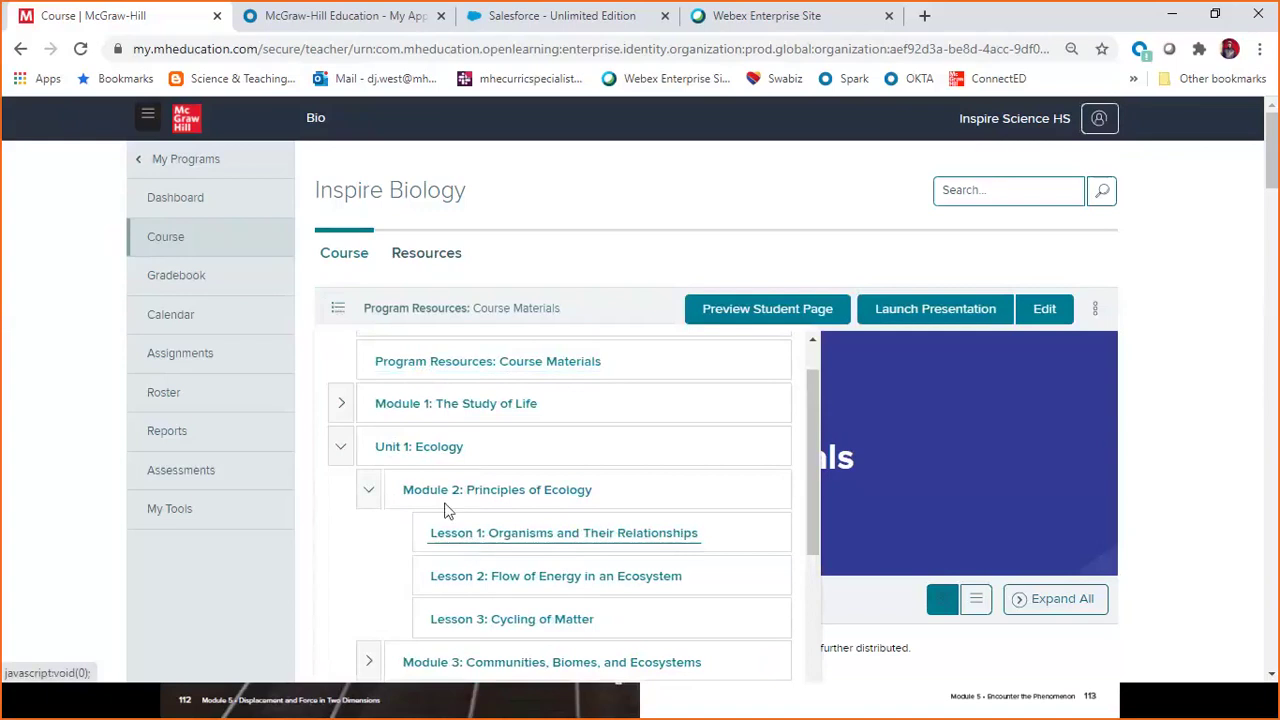
{"action": "left_click", "coordinate": [424, 452]}
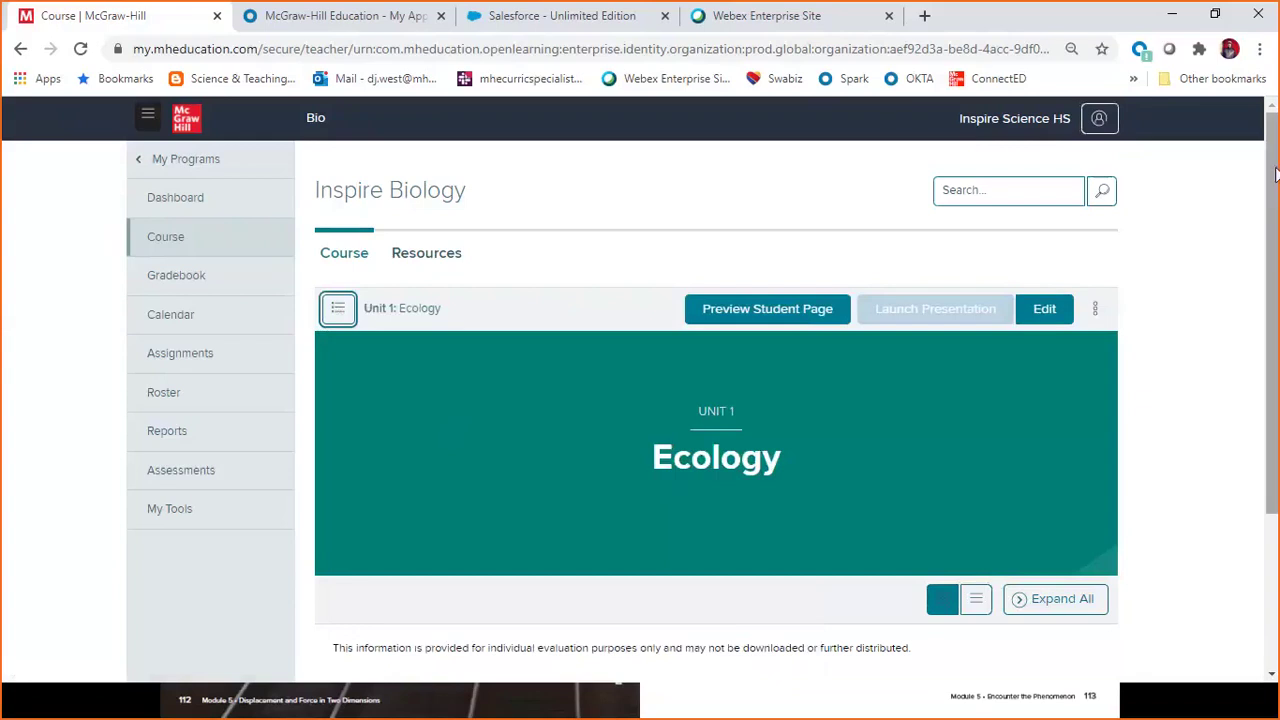
Step: Expand Unit Planning and Presentation Resources, look through its instructional resource cards, and collapse the section
{"action": "left_click_drag", "start_coordinate": [1273, 184], "coordinate": [1278, 388]}
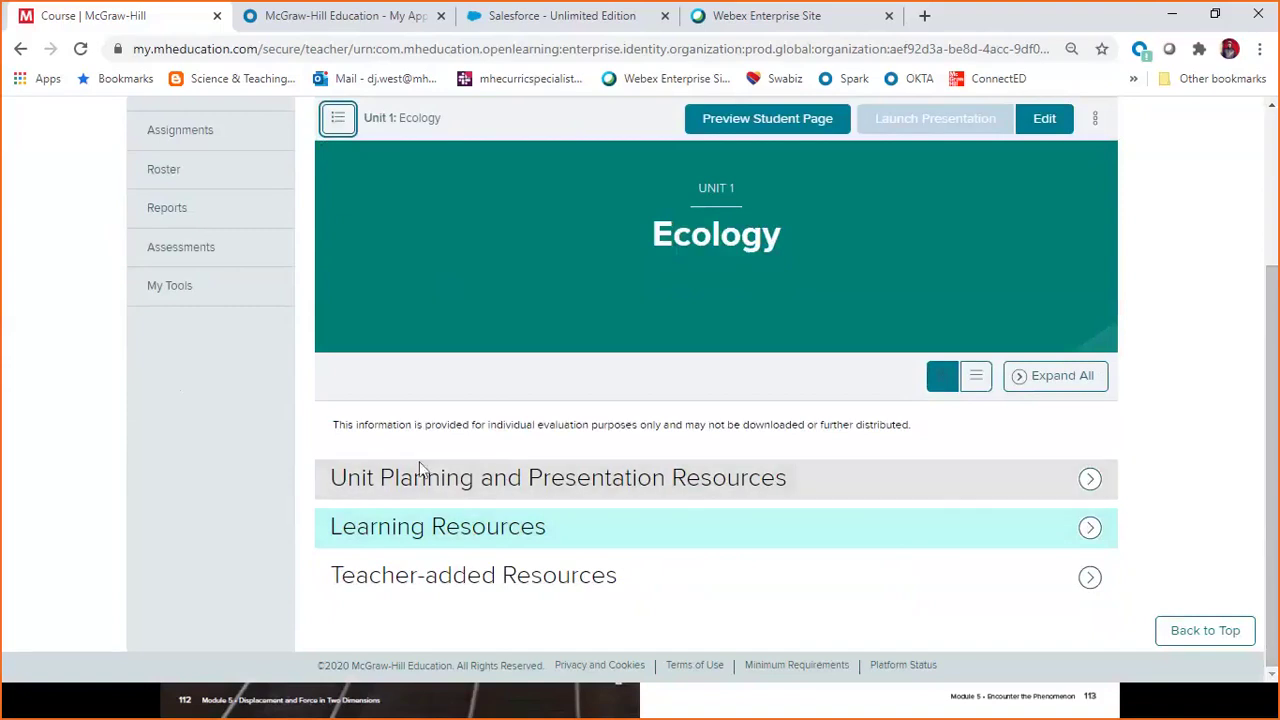
{"action": "left_click", "coordinate": [1092, 481]}
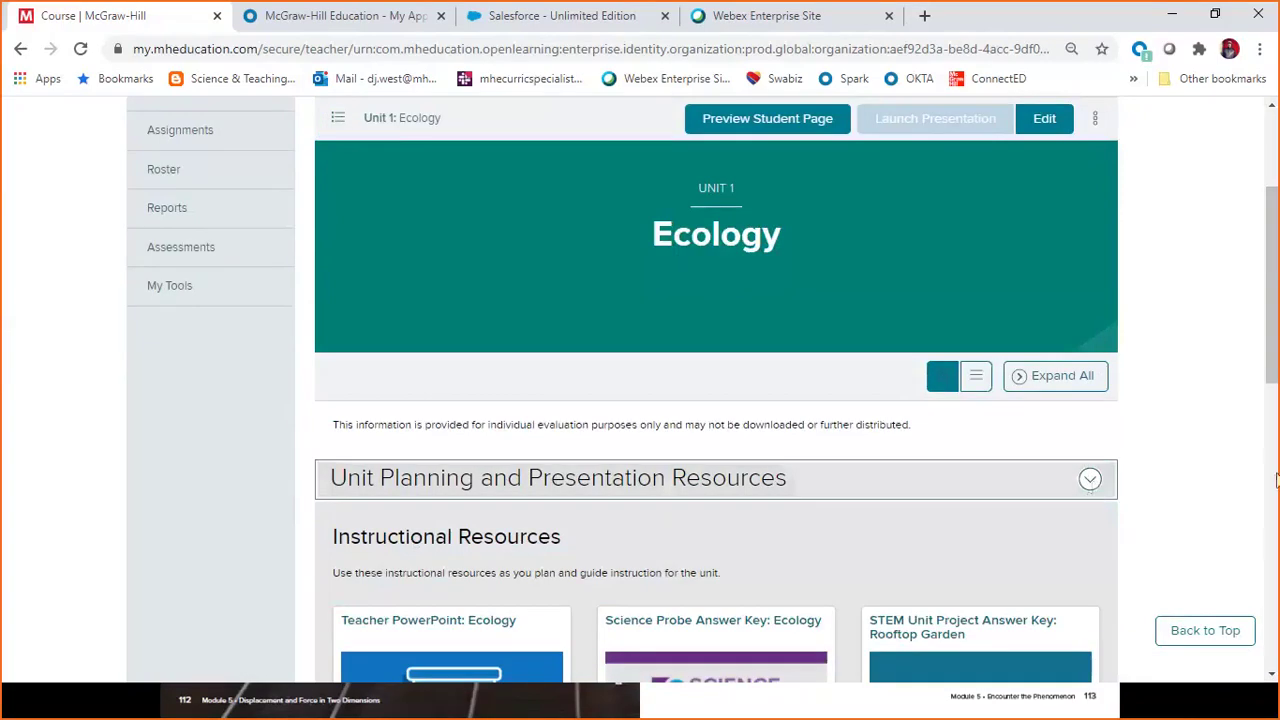
{"action": "left_click_drag", "start_coordinate": [1276, 372], "coordinate": [1273, 508]}
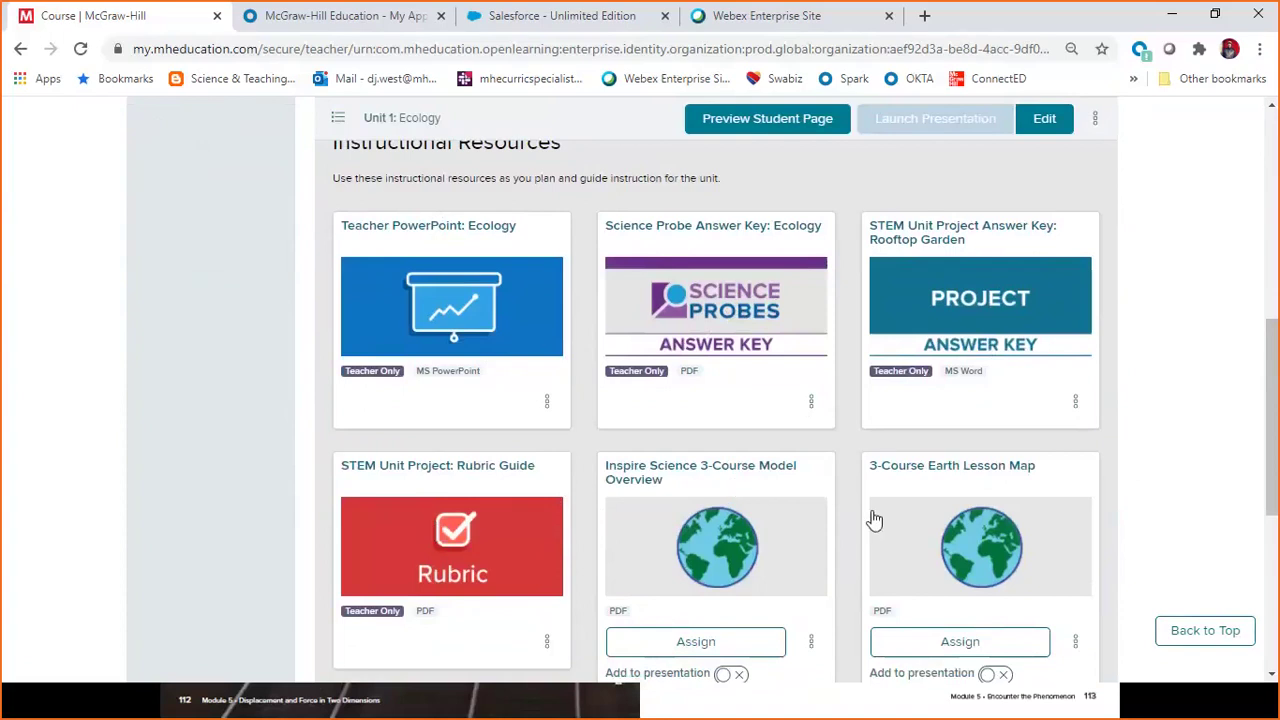
{"action": "left_click_drag", "start_coordinate": [1274, 442], "coordinate": [1274, 512]}
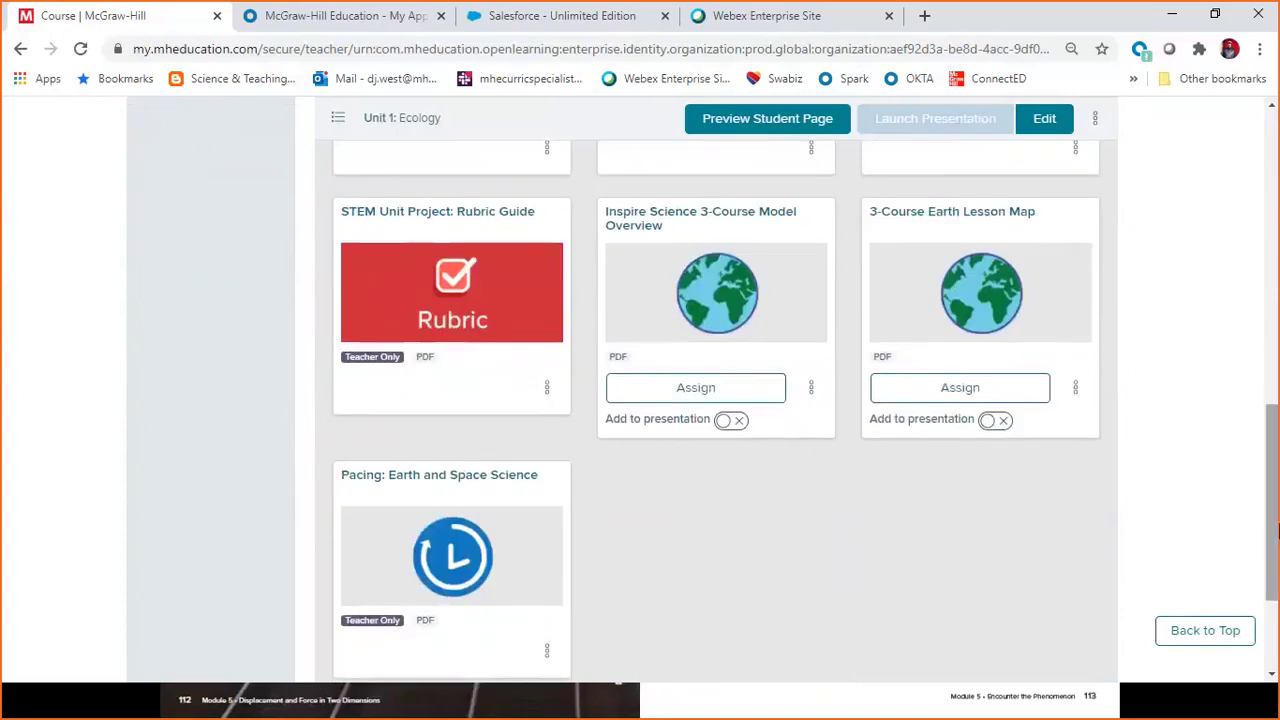
{"action": "left_click_drag", "start_coordinate": [1277, 532], "coordinate": [1274, 452]}
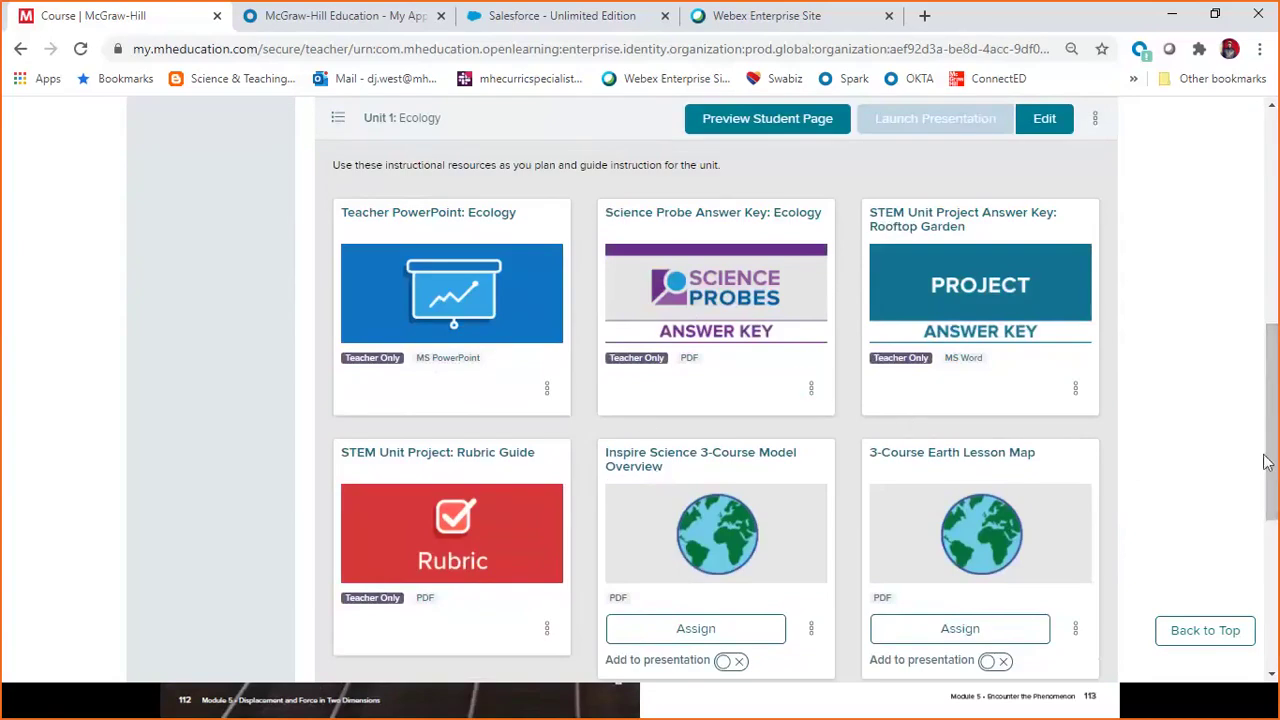
{"action": "left_click_drag", "start_coordinate": [1270, 458], "coordinate": [1275, 376]}
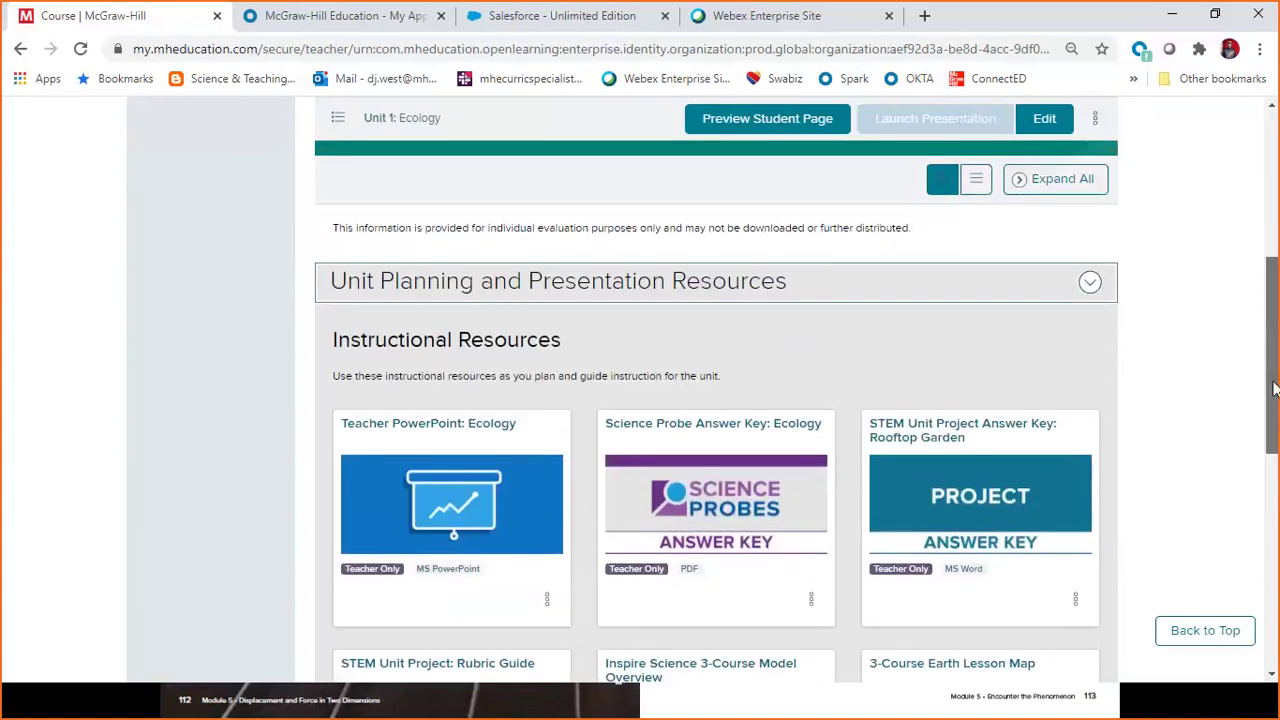
{"action": "left_click", "coordinate": [1093, 283]}
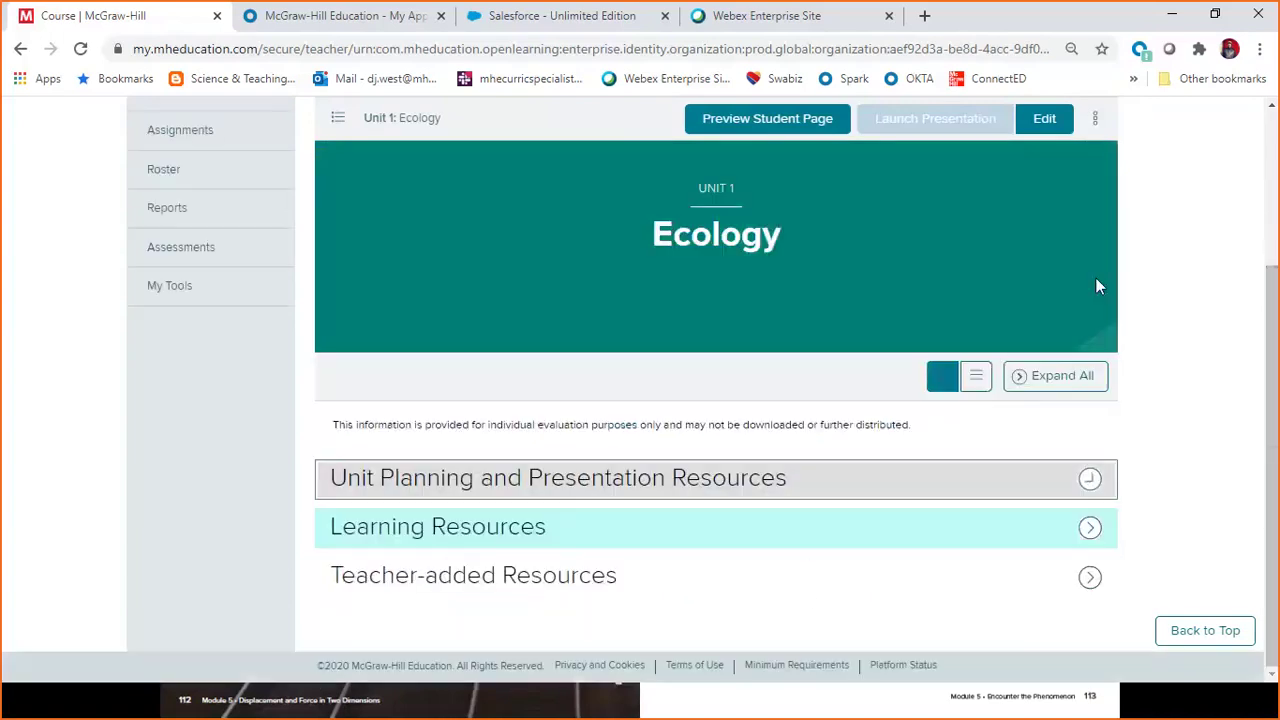
Step: Expand the unit's Learning Resources section and open the Science Probe: Ecology PDF
{"action": "left_click", "coordinate": [1092, 533]}
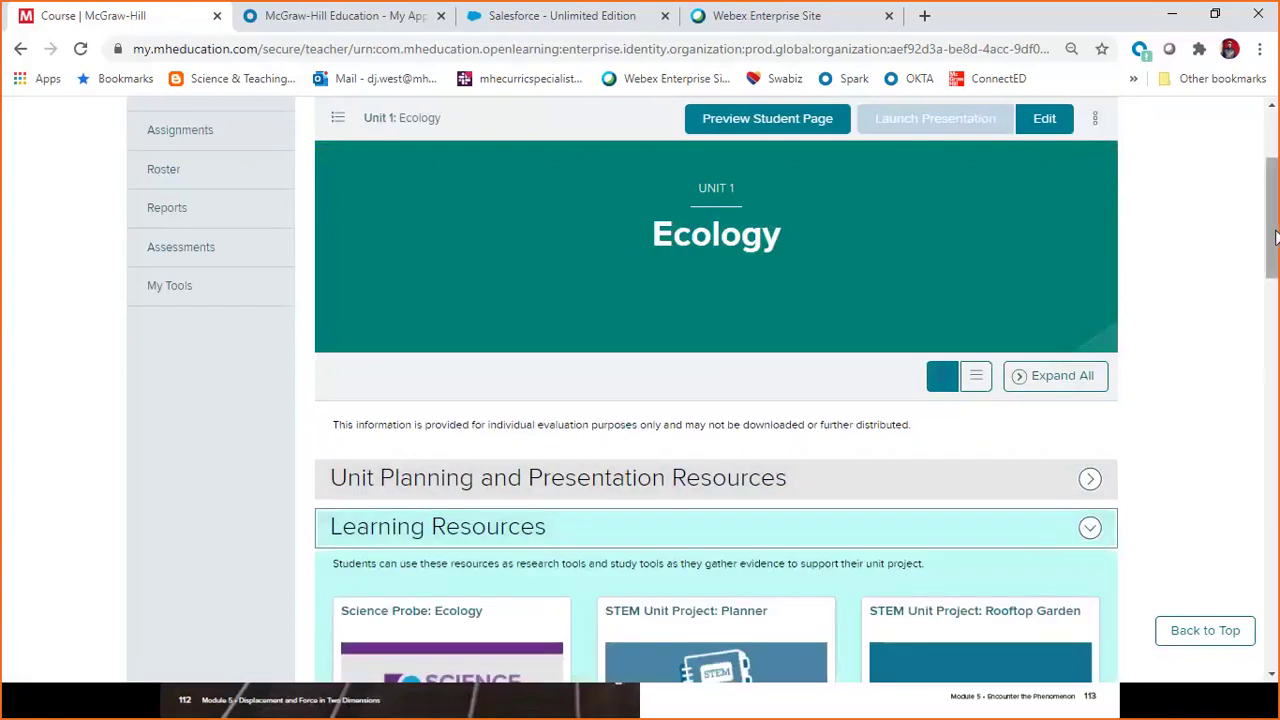
{"action": "left_click_drag", "start_coordinate": [1275, 237], "coordinate": [1273, 343]}
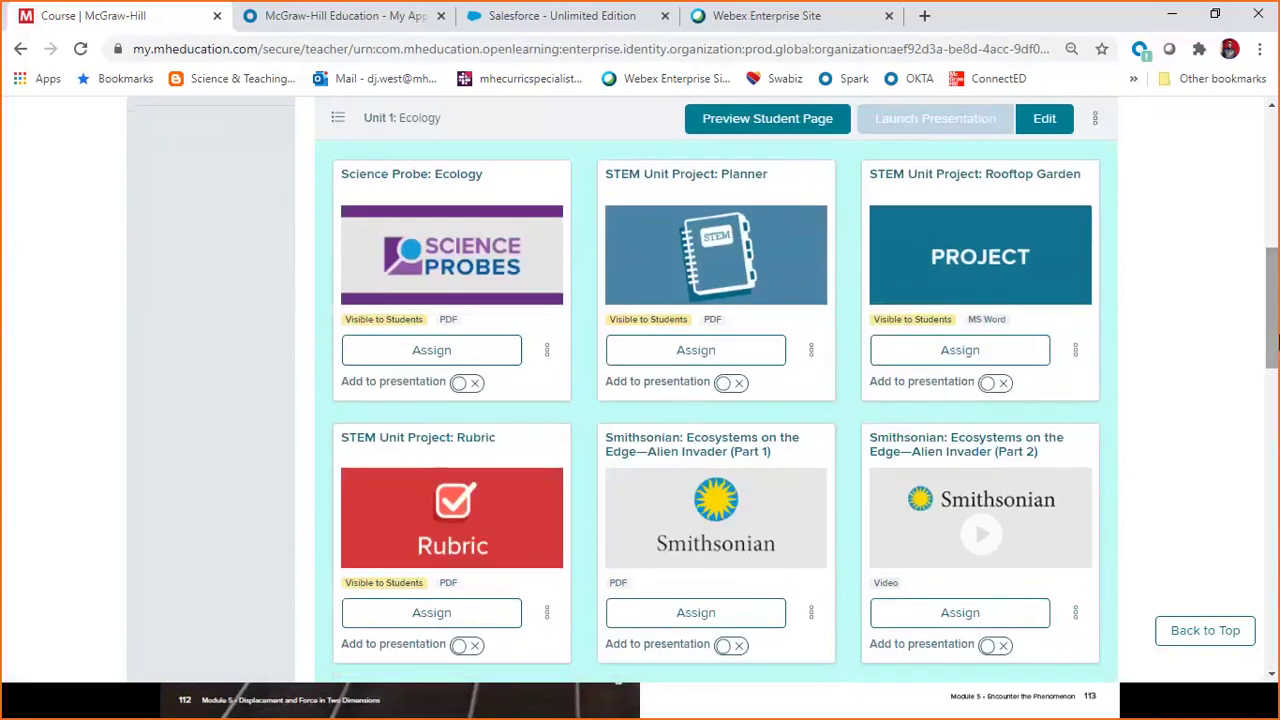
{"action": "left_click", "coordinate": [449, 261]}
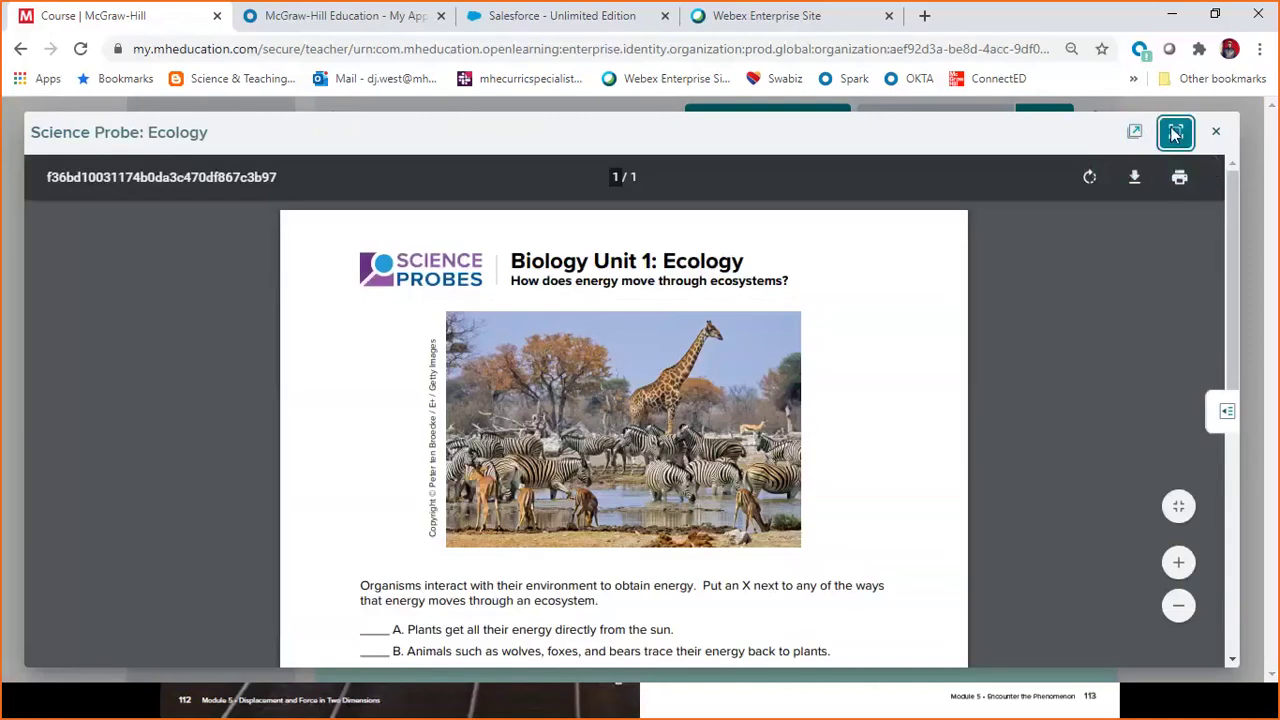
Step: Read through the Science Probe: Ecology worksheet in full screen, examine its download option, and close the viewer
{"action": "left_click", "coordinate": [1176, 133]}
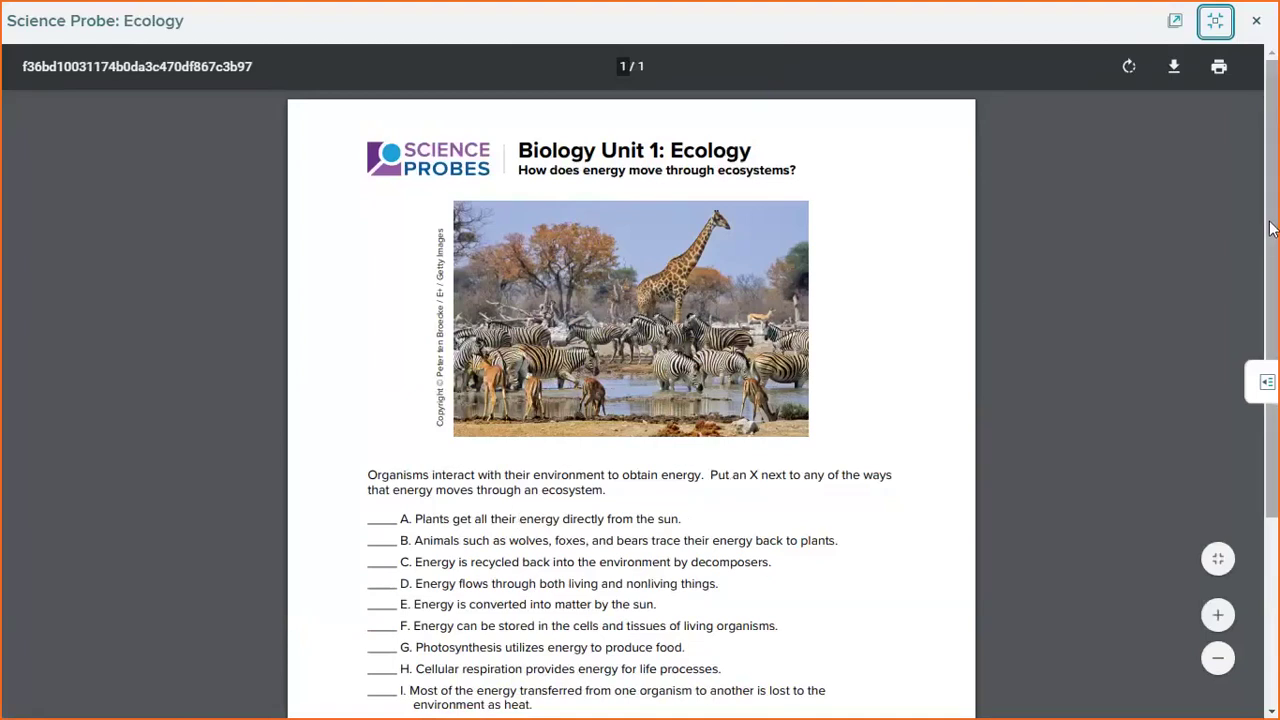
{"action": "left_click_drag", "start_coordinate": [1272, 229], "coordinate": [1276, 415]}
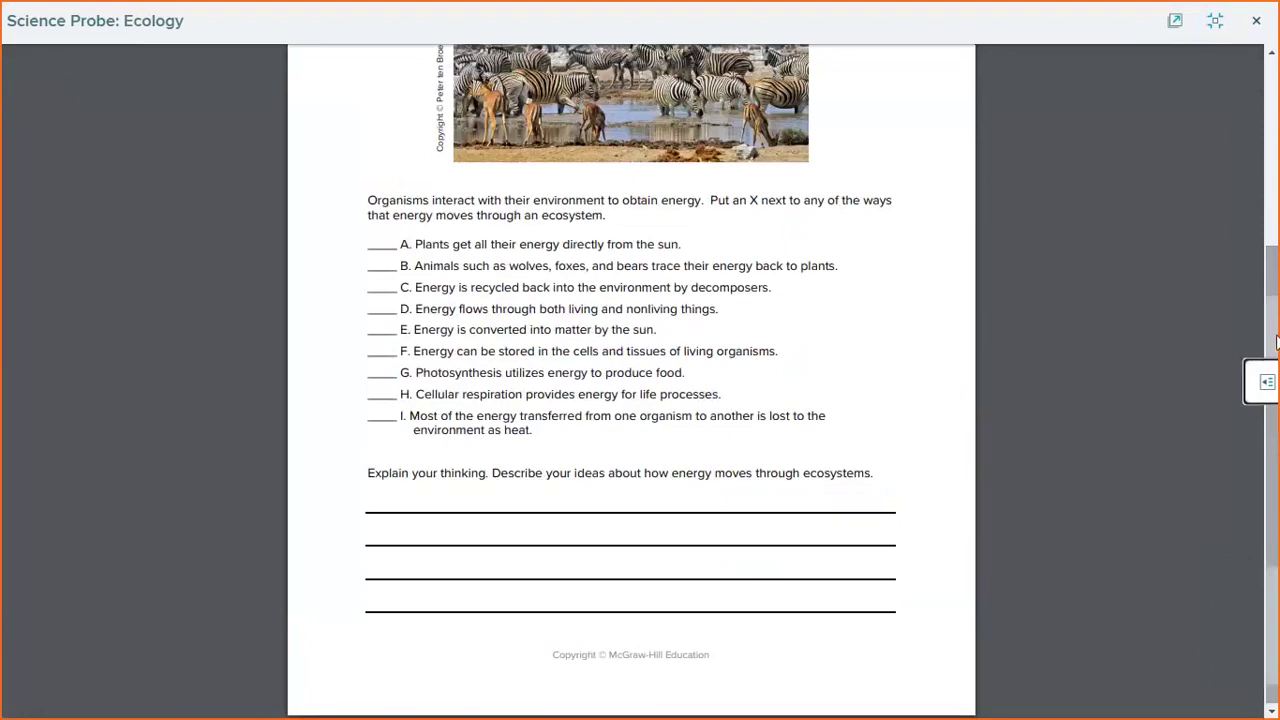
{"action": "scroll", "coordinate": [1268, 200], "scroll_direction": "up", "scroll_amount": 5}
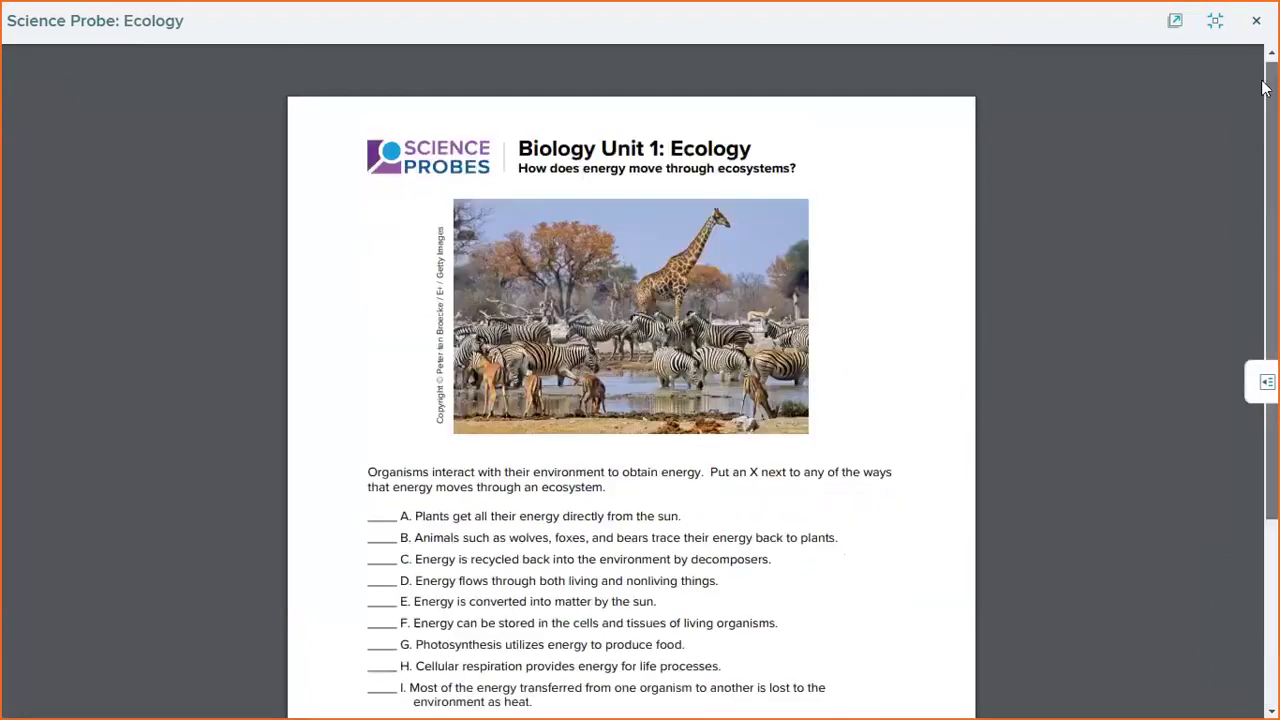
{"action": "left_click", "coordinate": [1215, 20]}
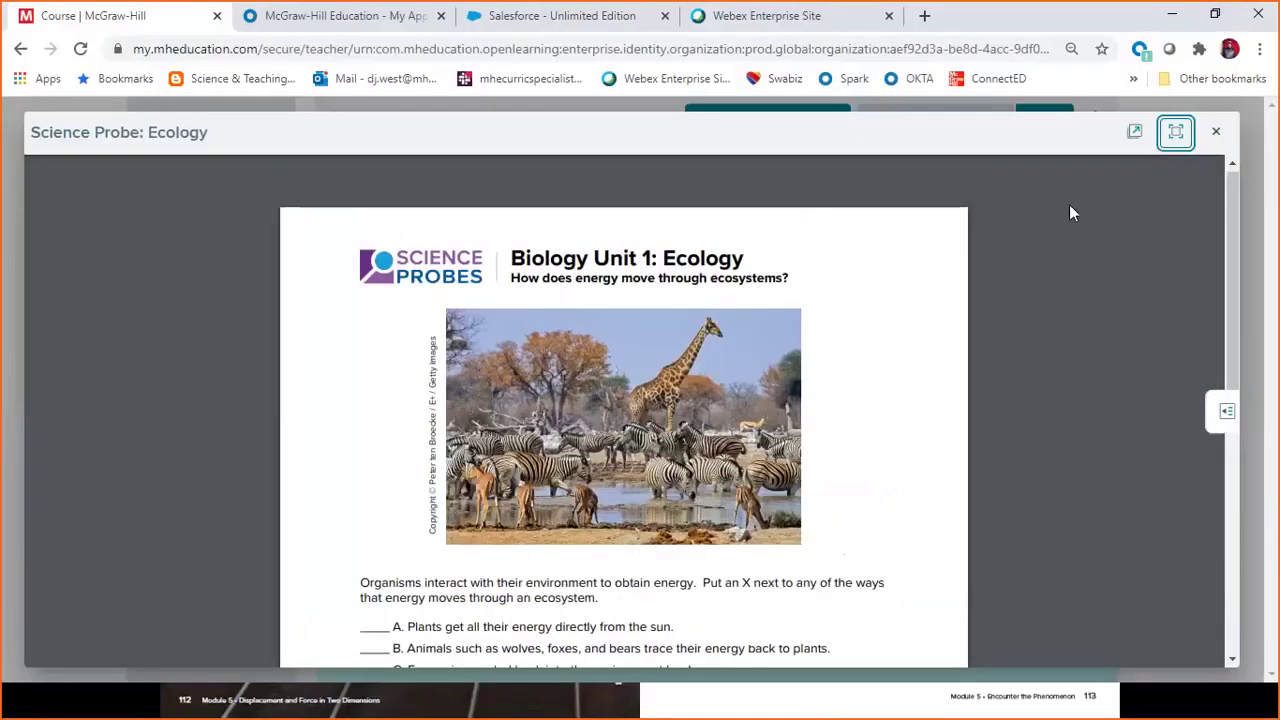
{"action": "mouse_move", "coordinate": [1137, 195]}
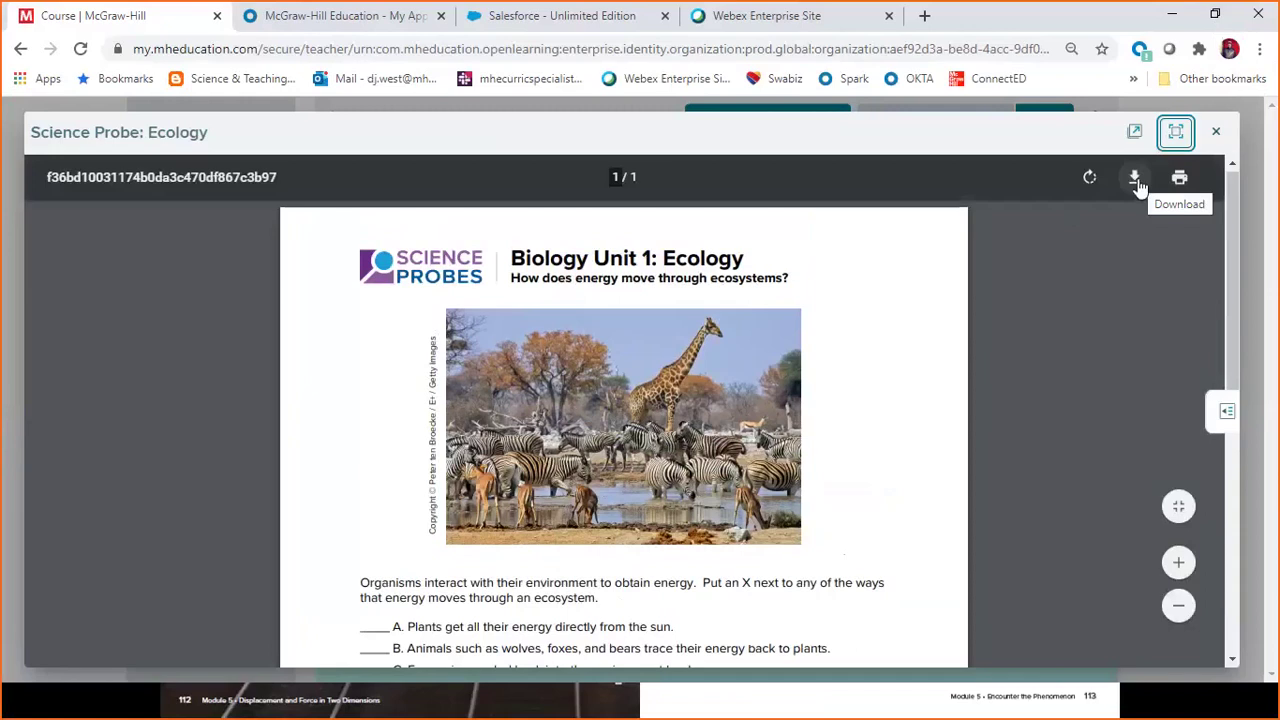
{"action": "left_click", "coordinate": [1216, 131]}
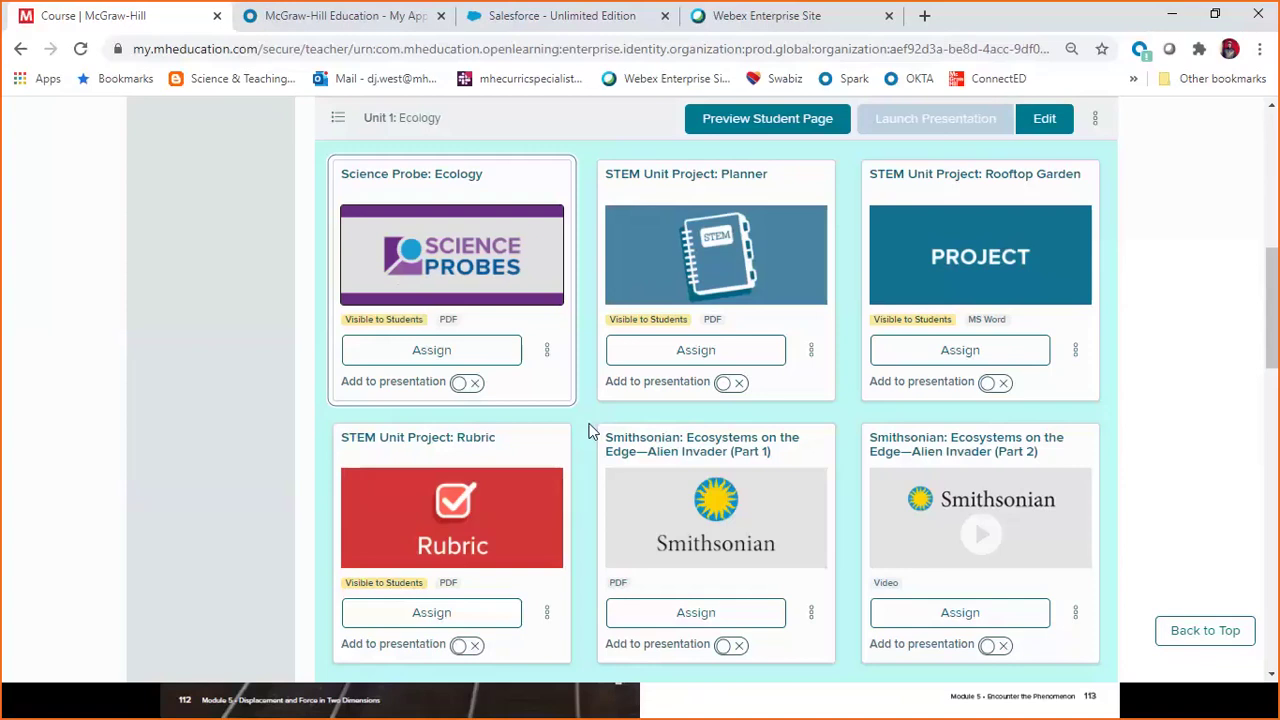
Step: Hide the STEM Unit Project: Rooftop Garden resource from students and make it visible to them again
{"action": "left_click", "coordinate": [548, 352]}
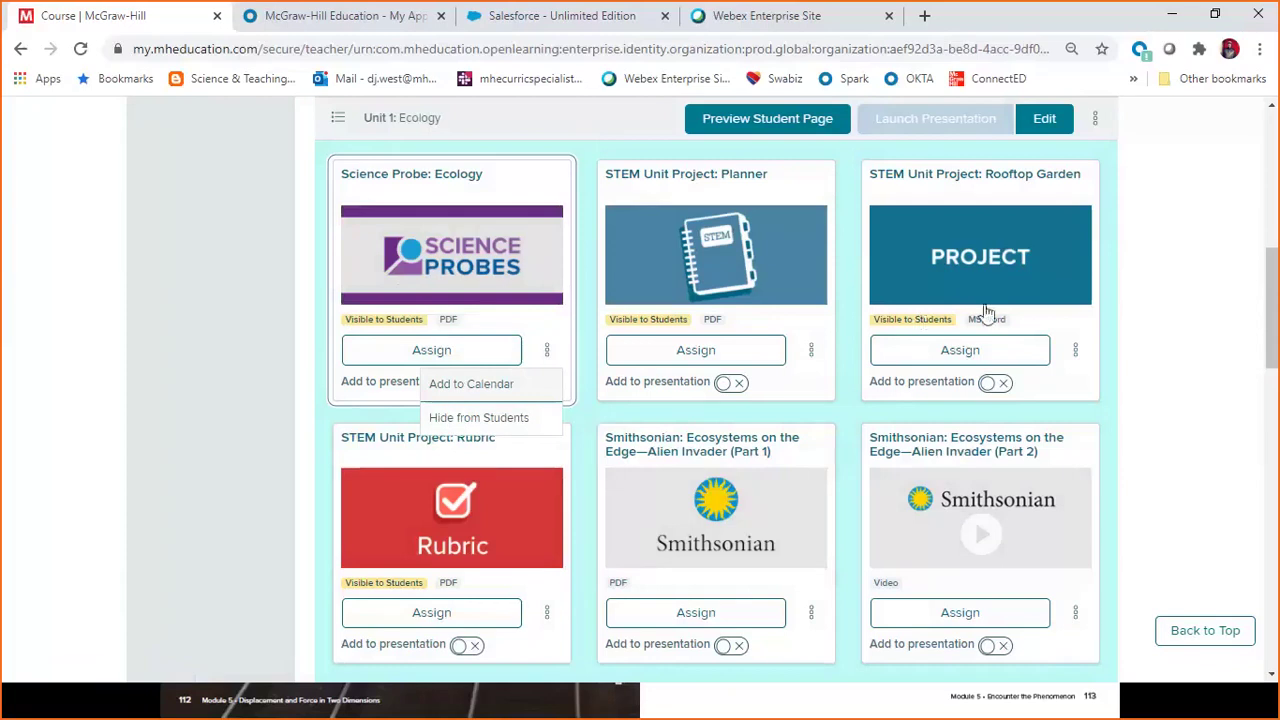
{"action": "left_click", "coordinate": [1078, 356]}
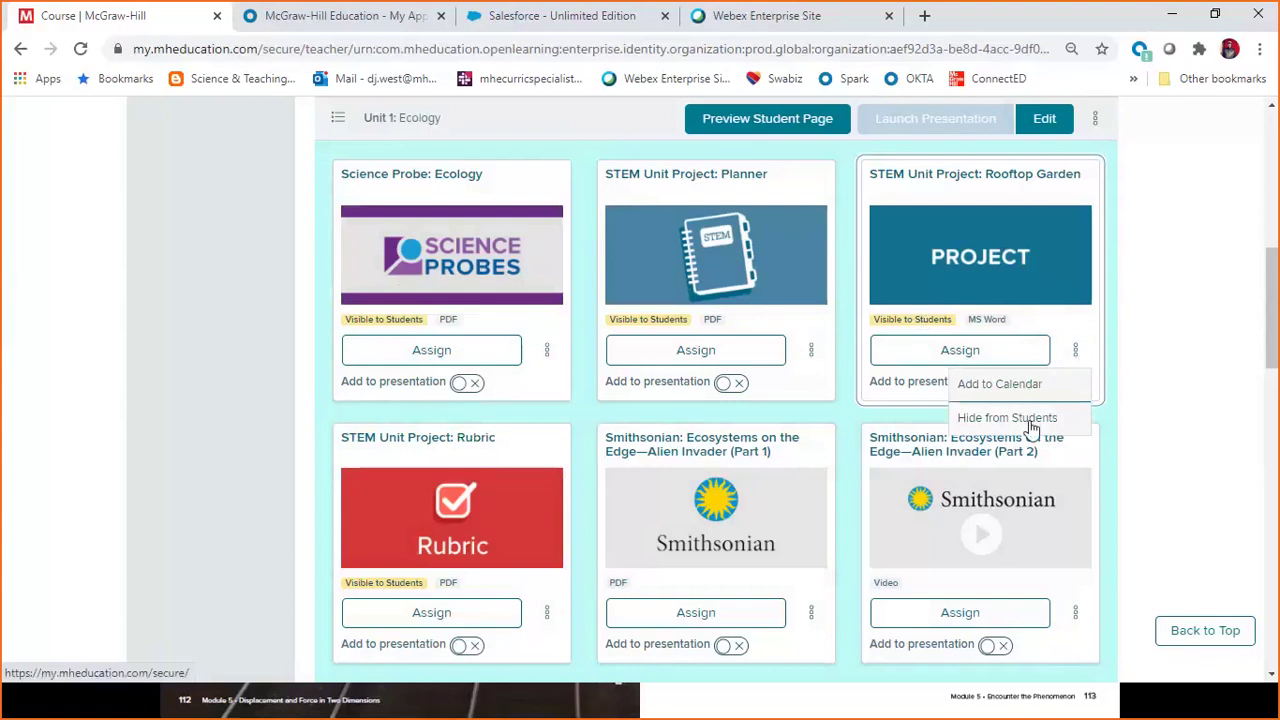
{"action": "left_click", "coordinate": [1031, 421]}
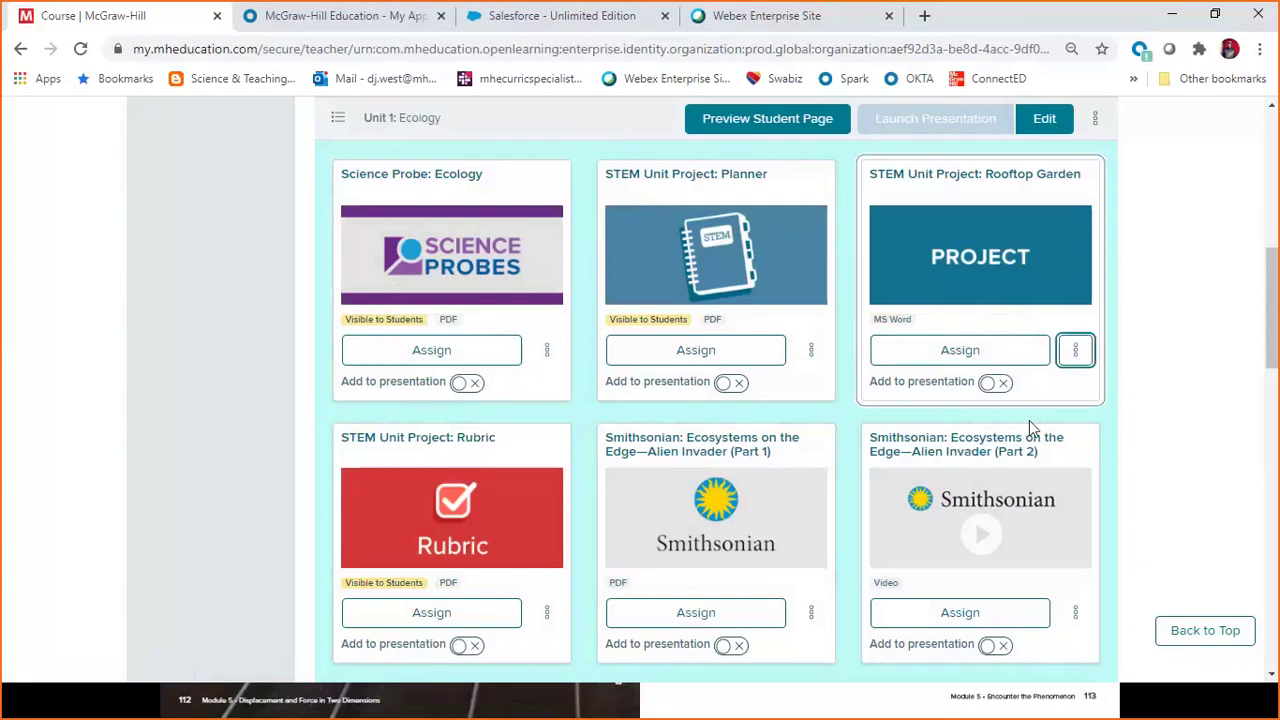
{"action": "left_click", "coordinate": [1076, 355]}
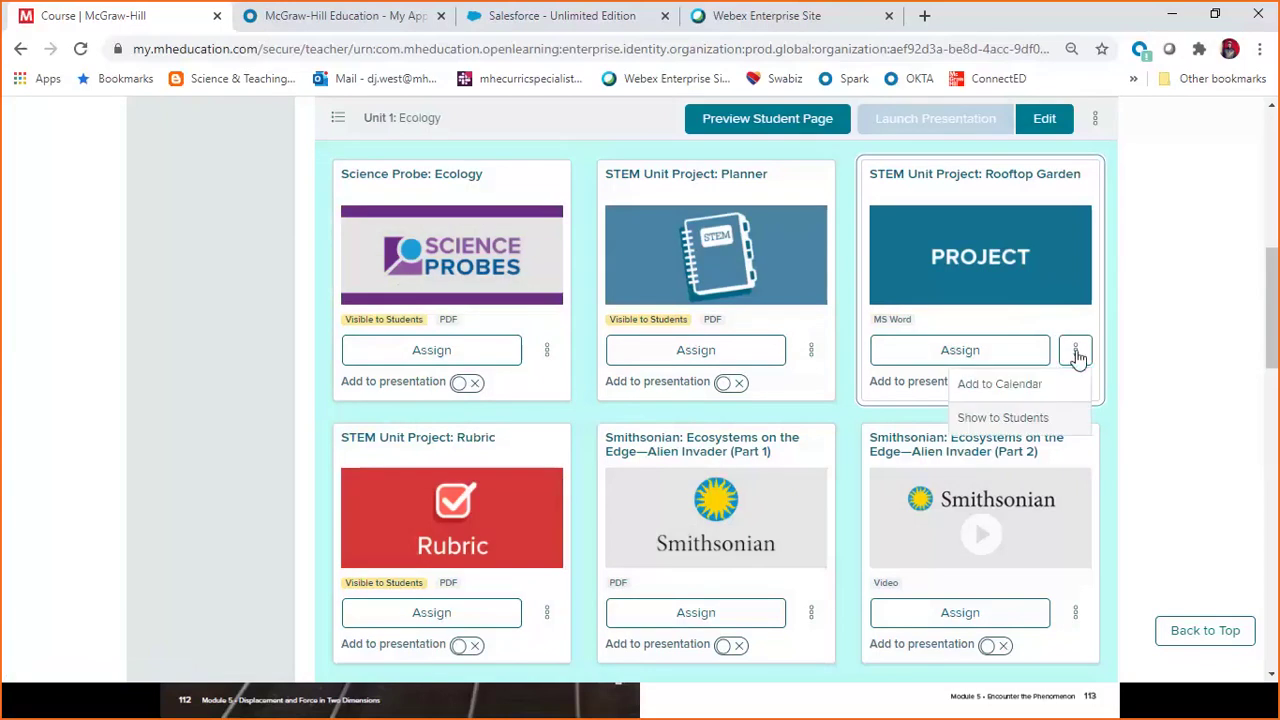
{"action": "left_click", "coordinate": [1027, 417]}
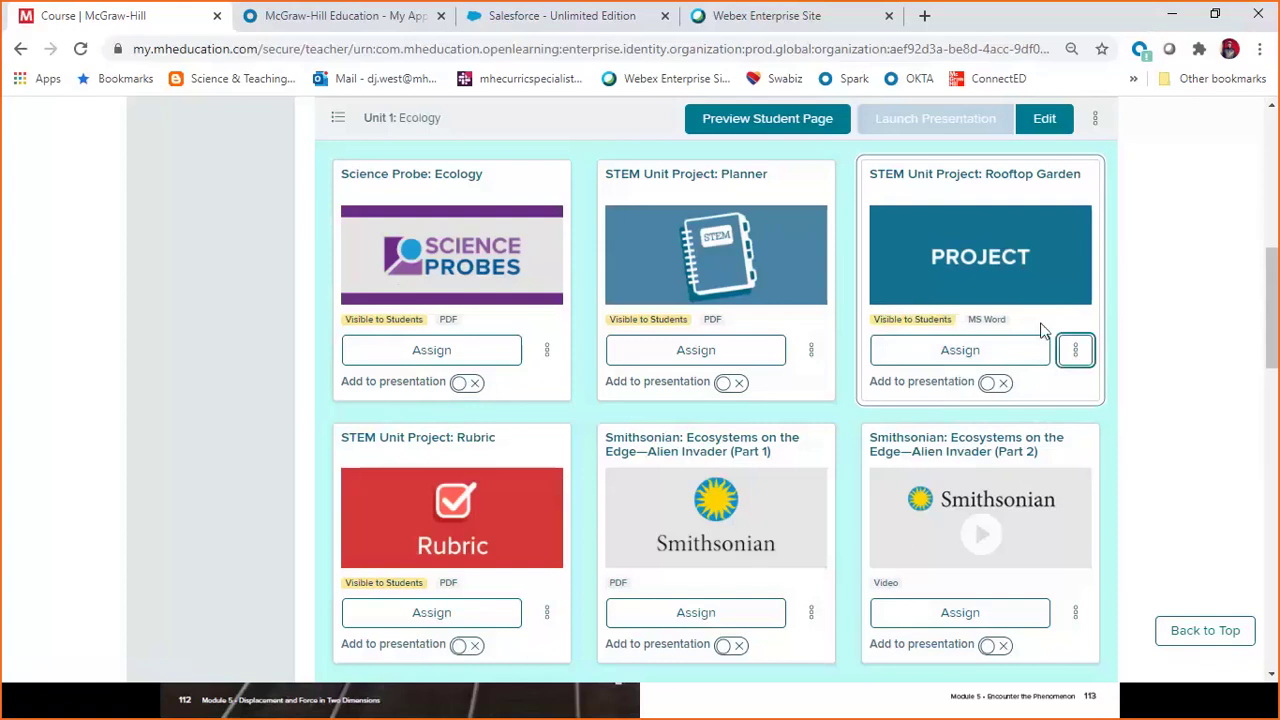
Step: Add the STEM Unit Project: Rooftop Garden to the calendar with an end date of 09/25/2020
{"action": "left_click", "coordinate": [1080, 356]}
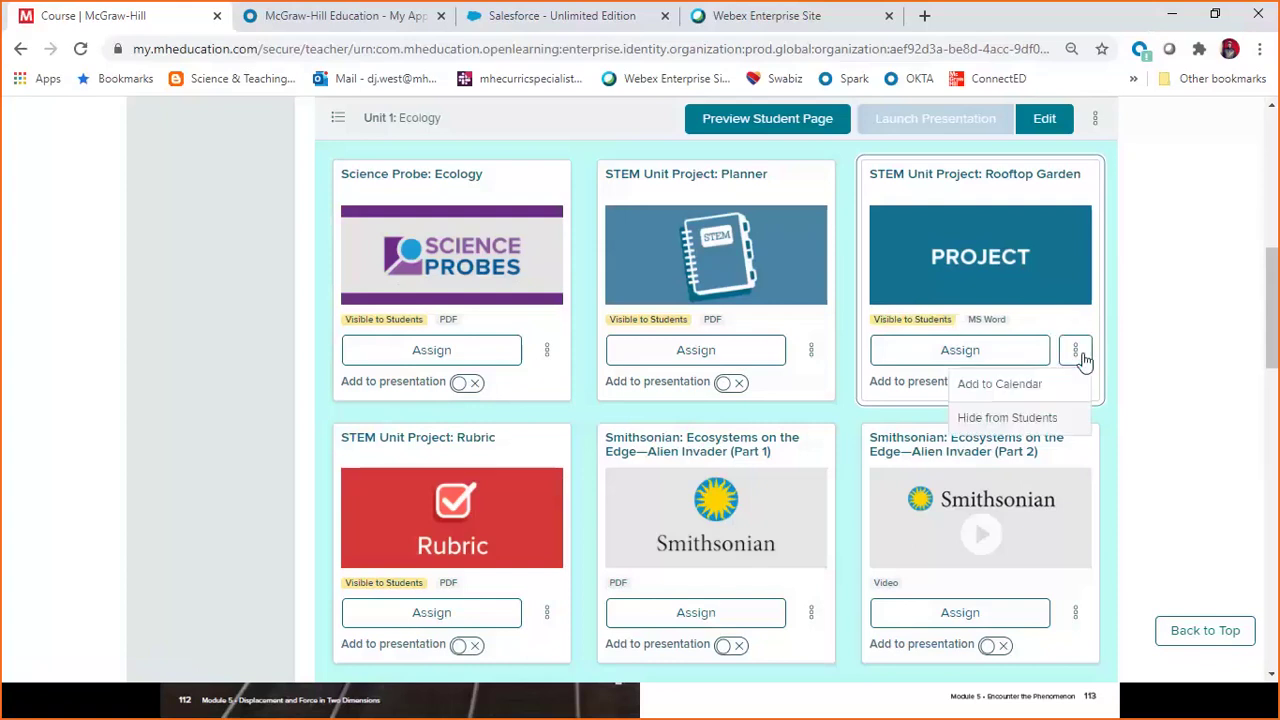
{"action": "left_click", "coordinate": [990, 387]}
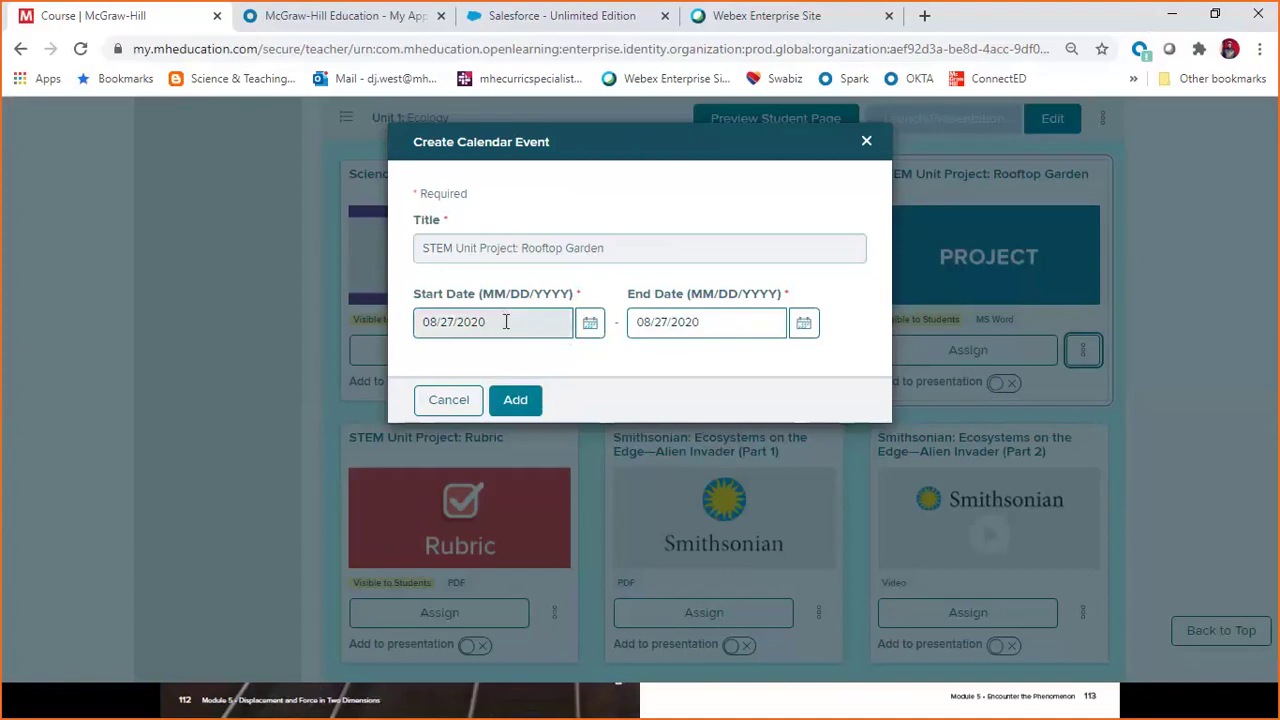
{"action": "left_click", "coordinate": [805, 328]}
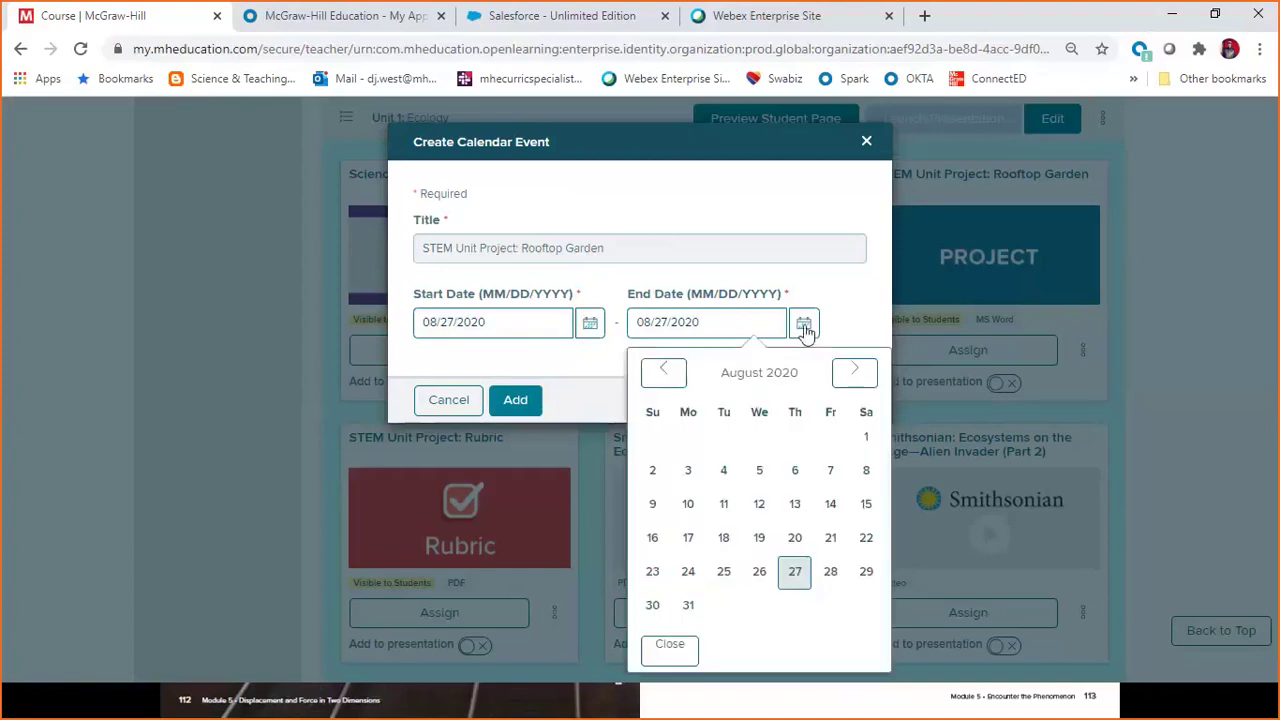
{"action": "left_click", "coordinate": [854, 372]}
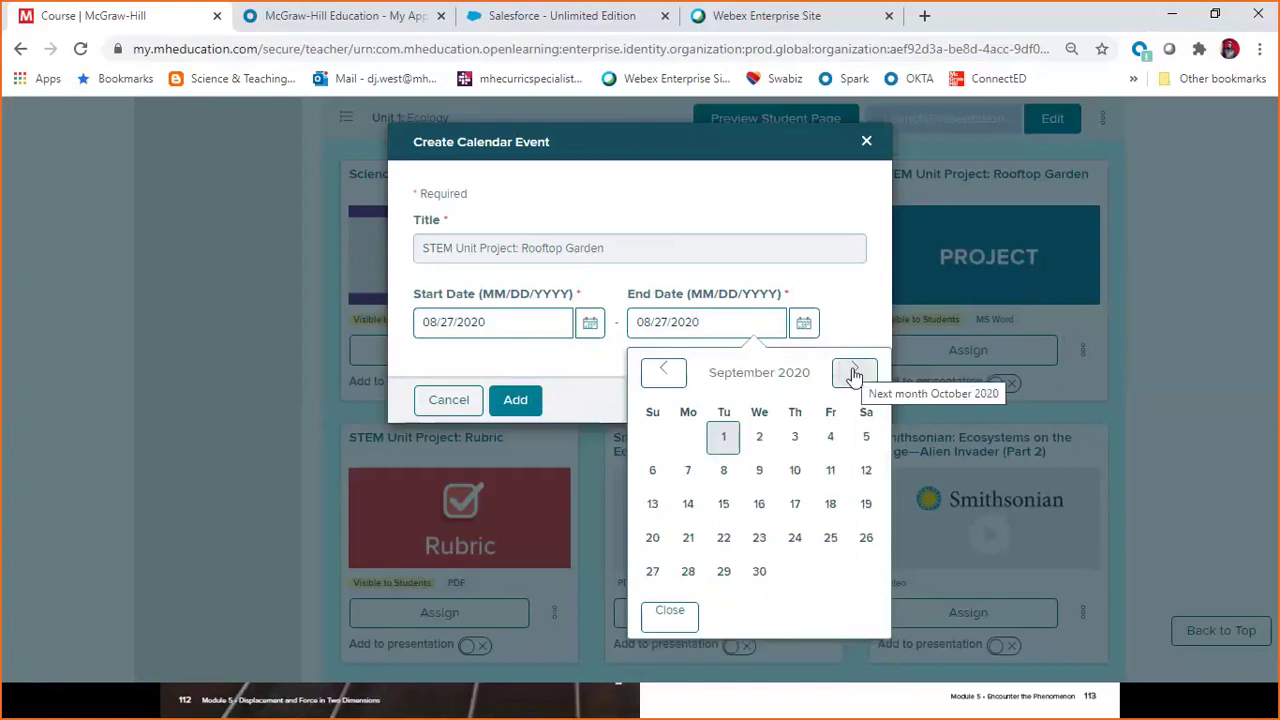
{"action": "left_click", "coordinate": [831, 540]}
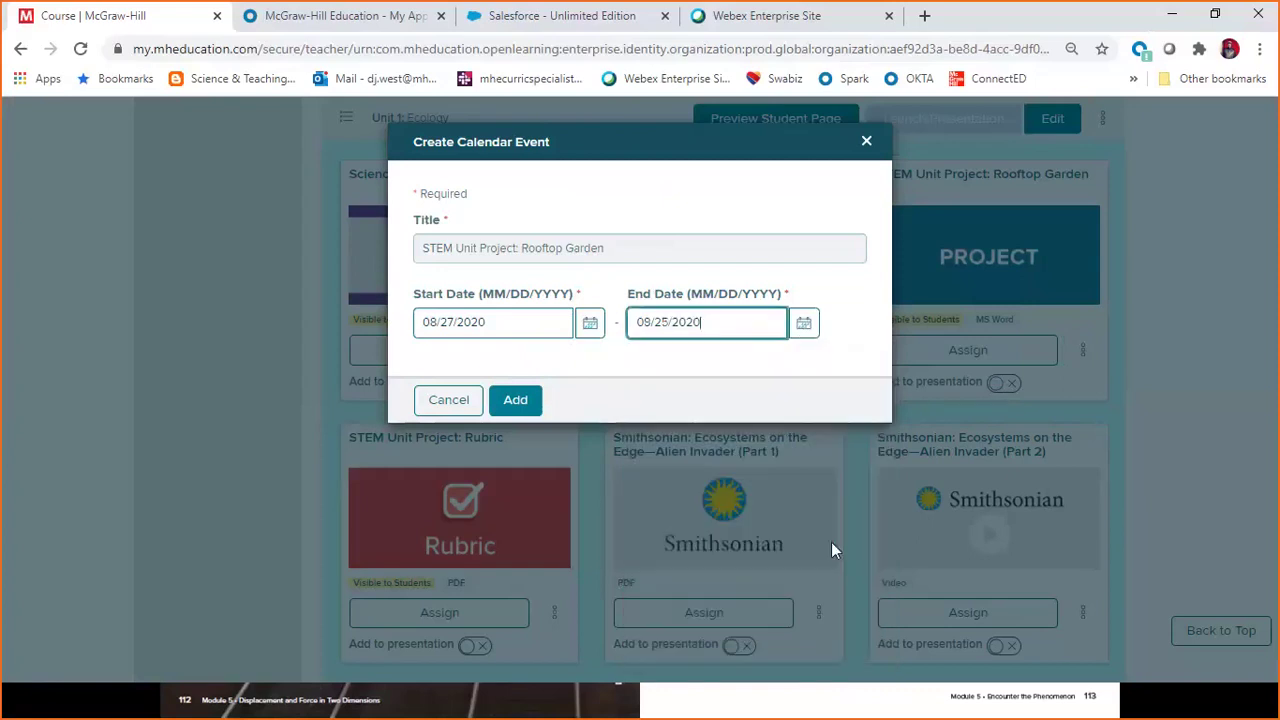
{"action": "left_click", "coordinate": [520, 401]}
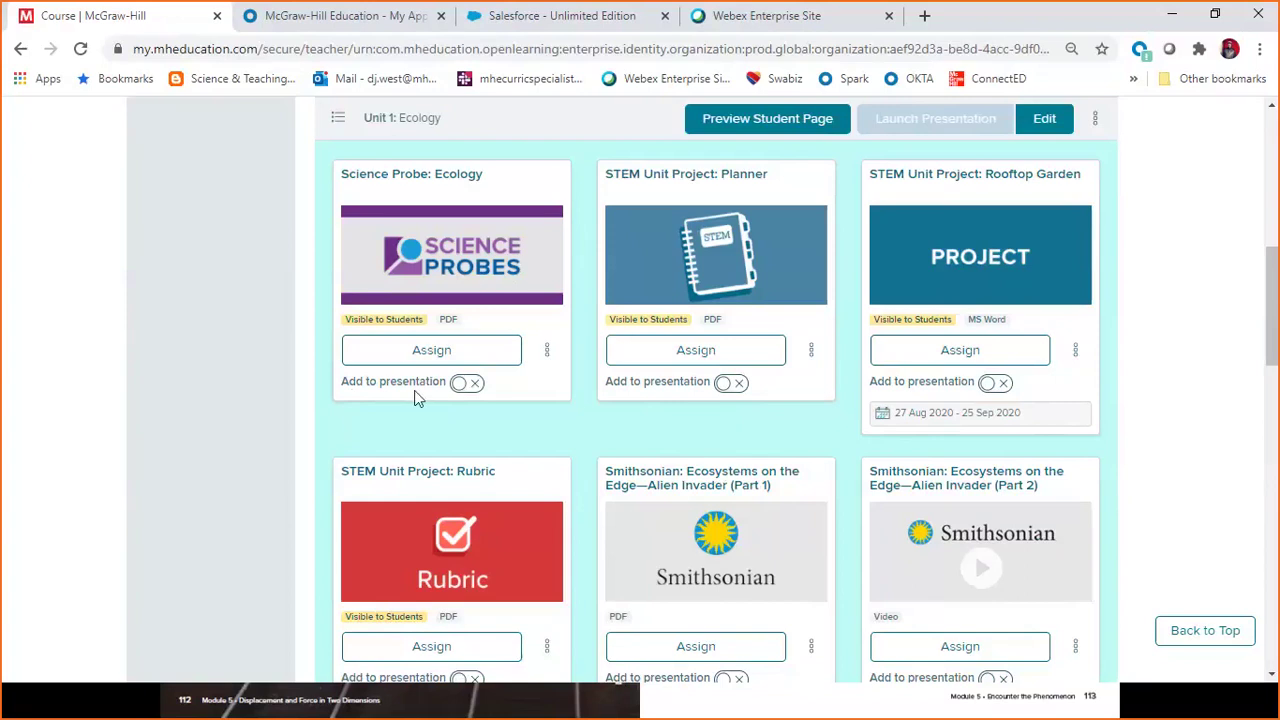
Step: Add Science Probe: Ecology to the presentation and set up its assignment with required student submissions and 15 points possible
{"action": "left_click", "coordinate": [462, 387]}
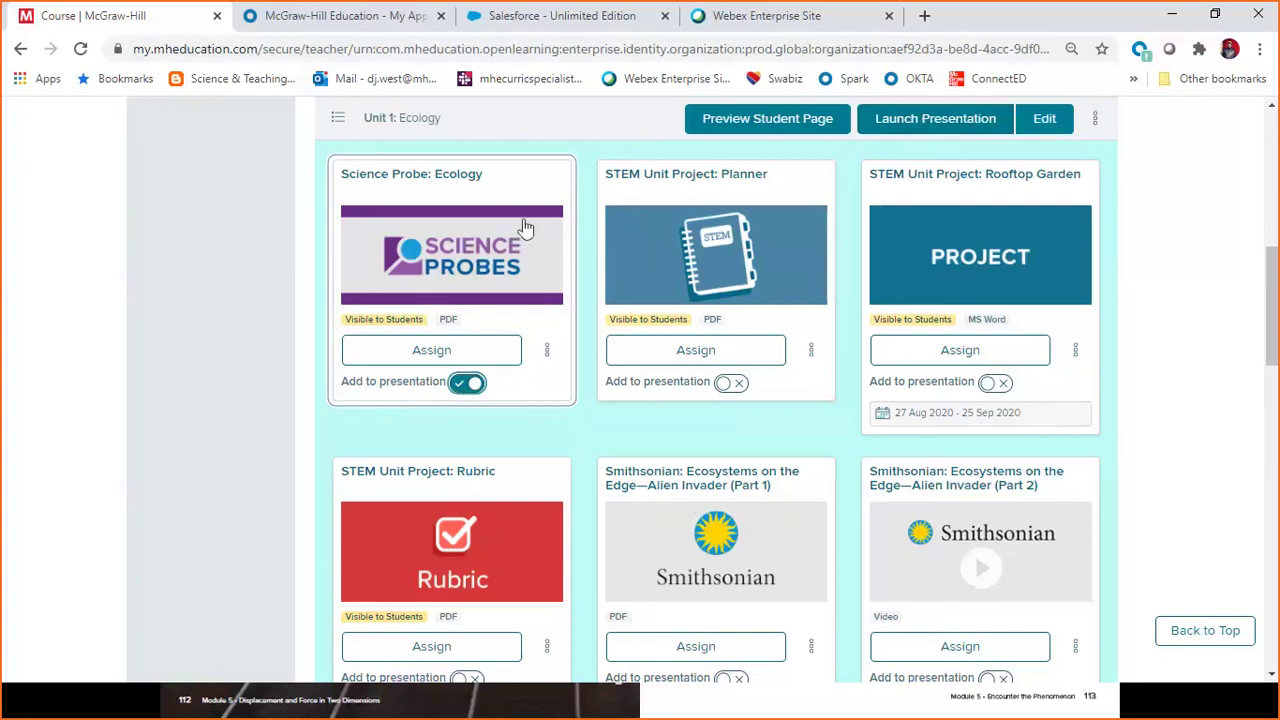
{"action": "left_click", "coordinate": [421, 349]}
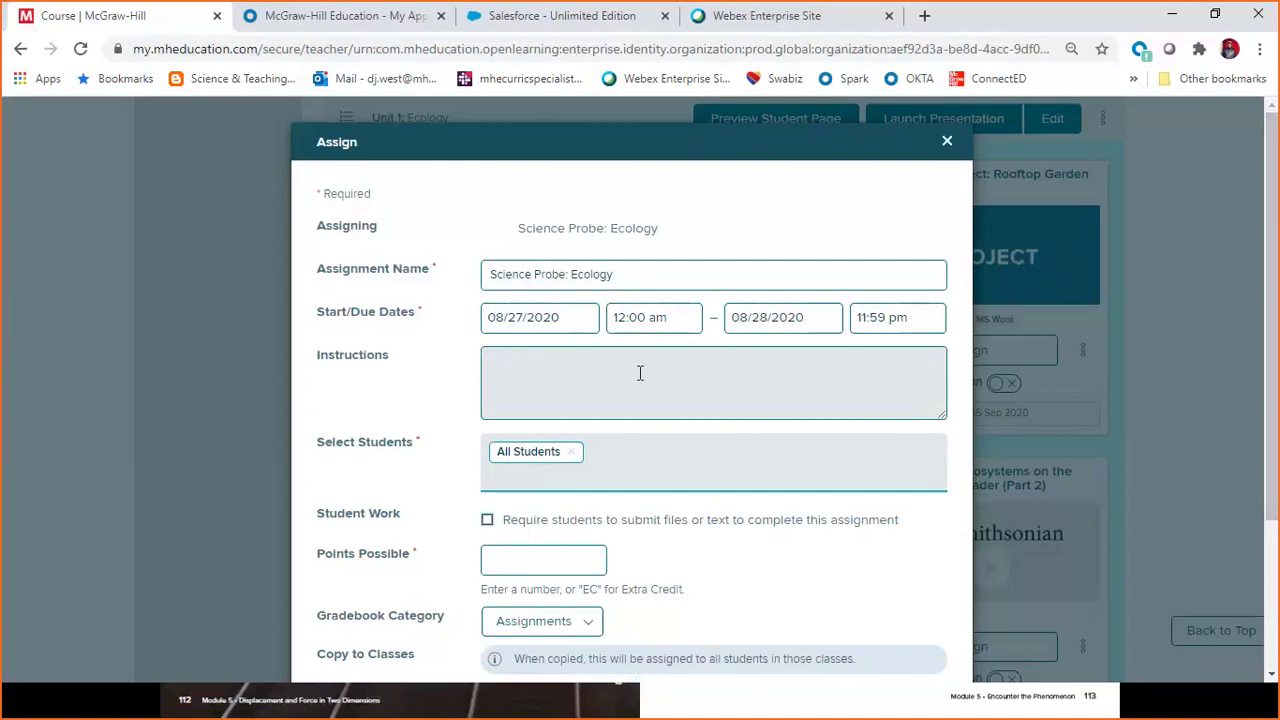
{"action": "left_click", "coordinate": [590, 372]}
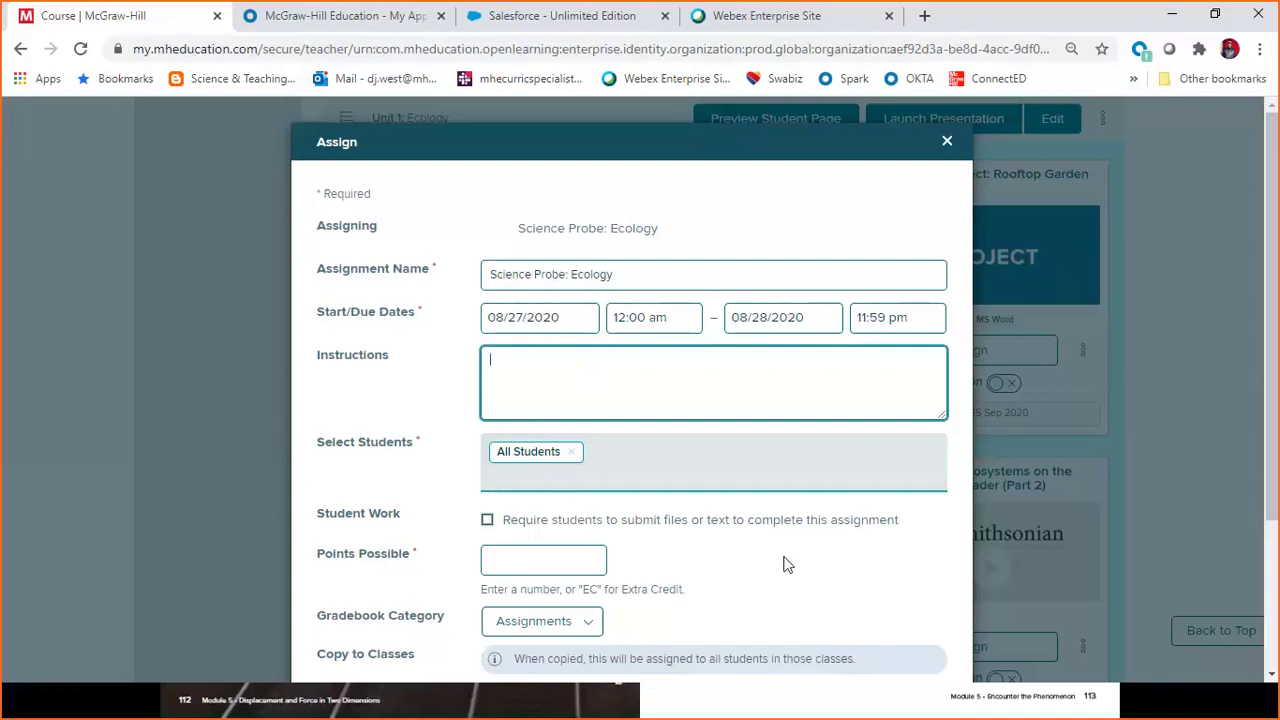
{"action": "left_click", "coordinate": [488, 521]}
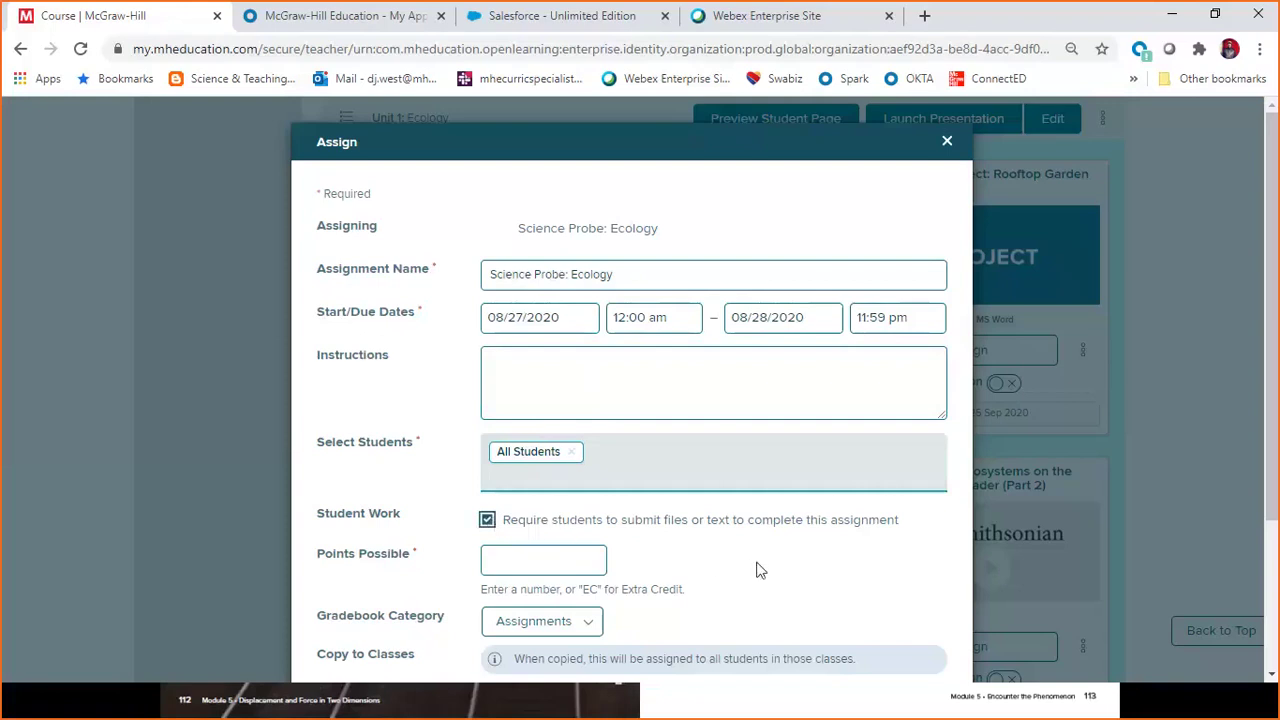
{"action": "left_click", "coordinate": [558, 557]}
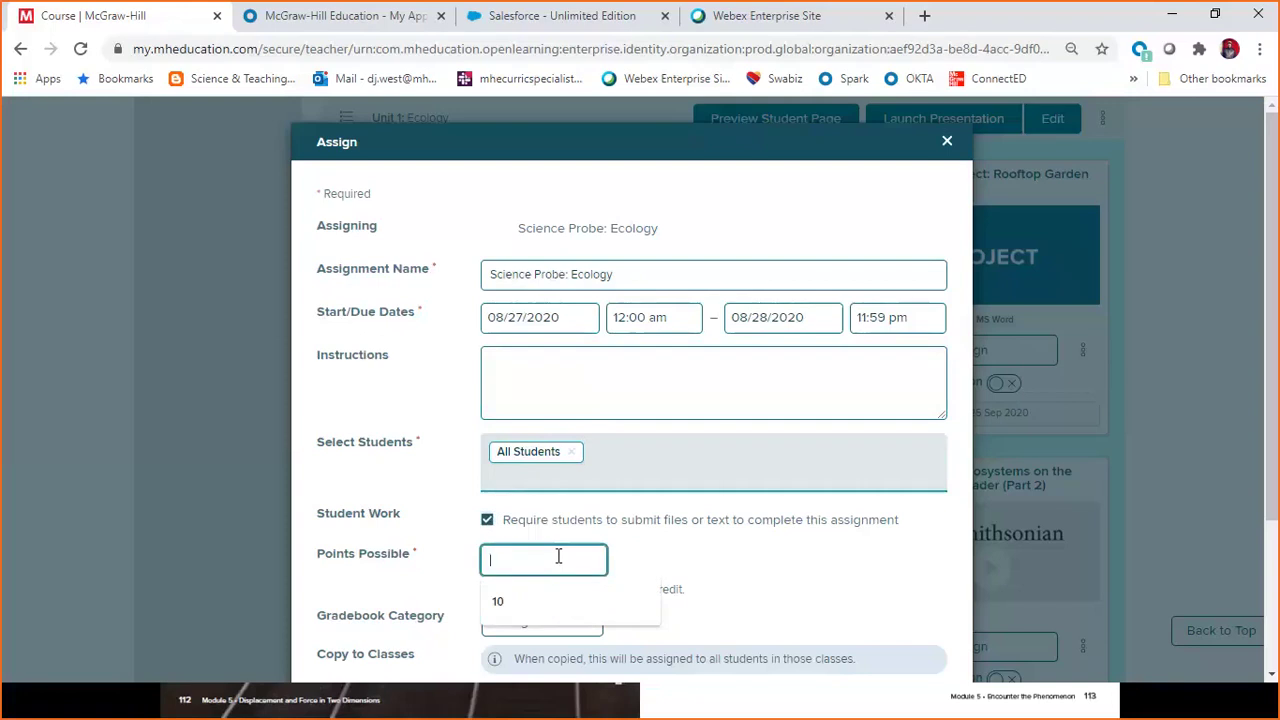
{"action": "type", "text": "15"}
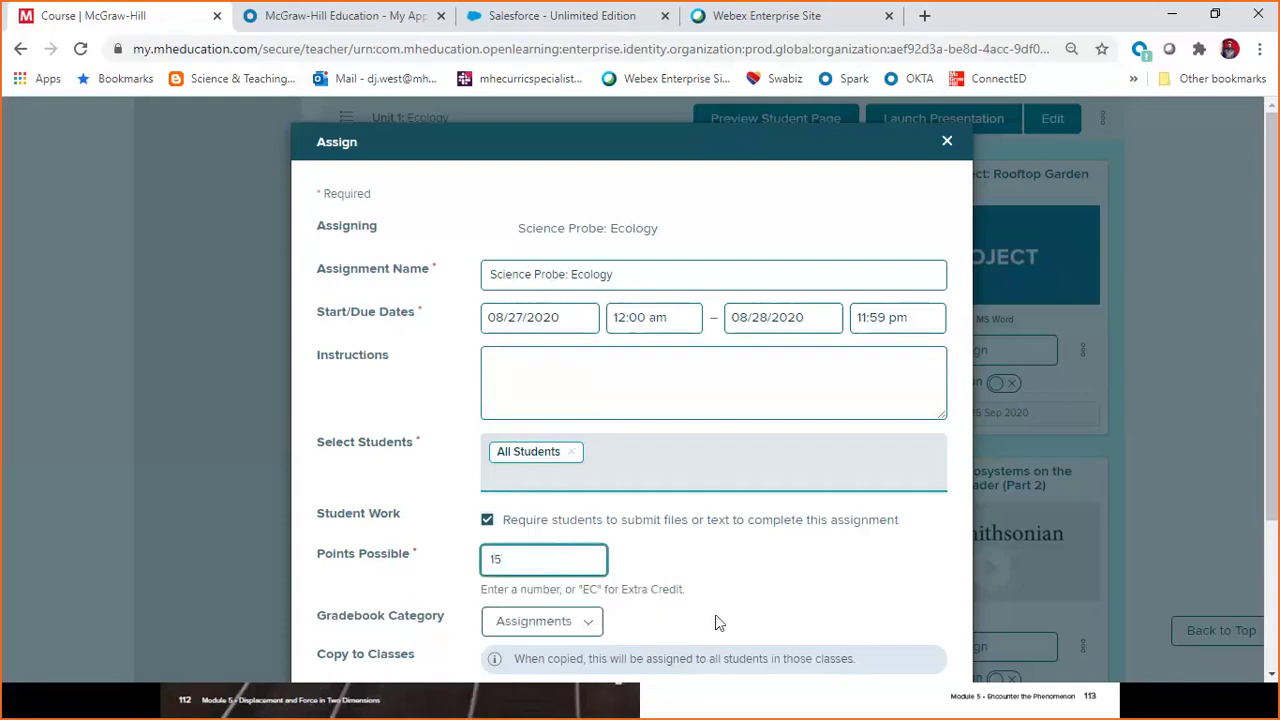
Step: Choose Assignments as the gradebook category and assign Science Probe: Ecology to all students
{"action": "left_click_drag", "start_coordinate": [1272, 460], "coordinate": [1273, 583]}
{"action": "left_click", "coordinate": [577, 450]}
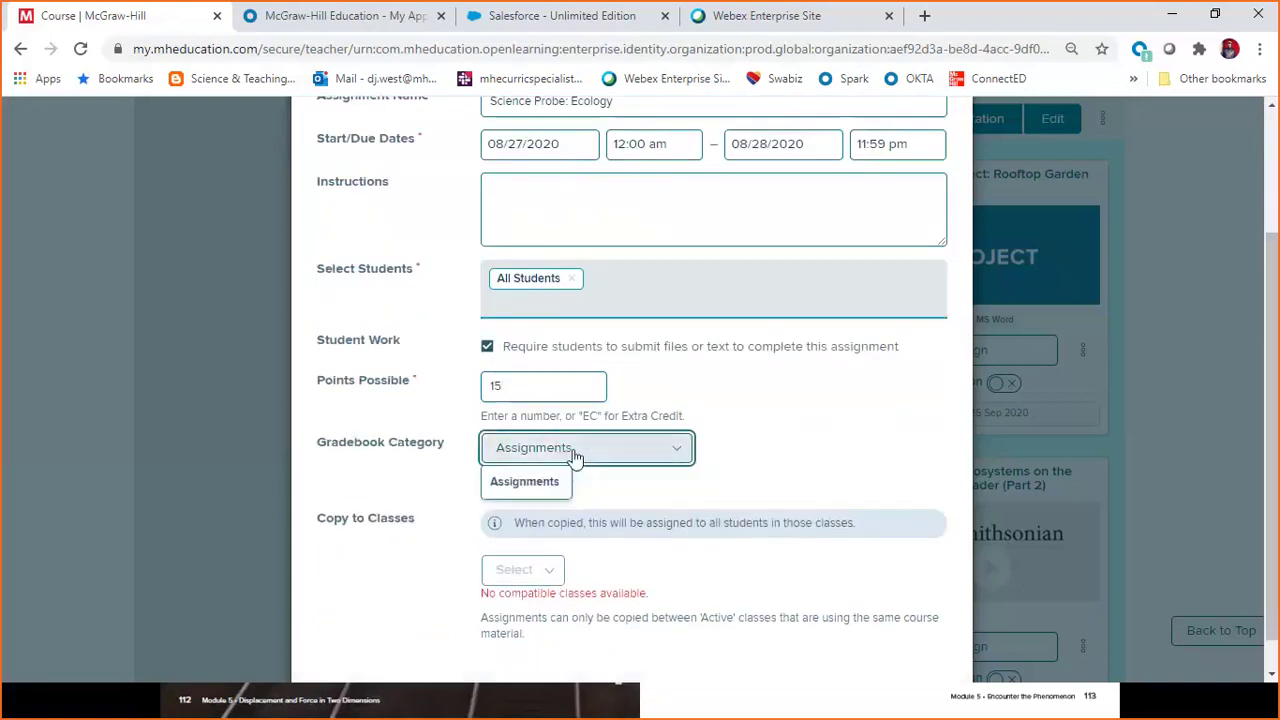
{"action": "left_click", "coordinate": [563, 484]}
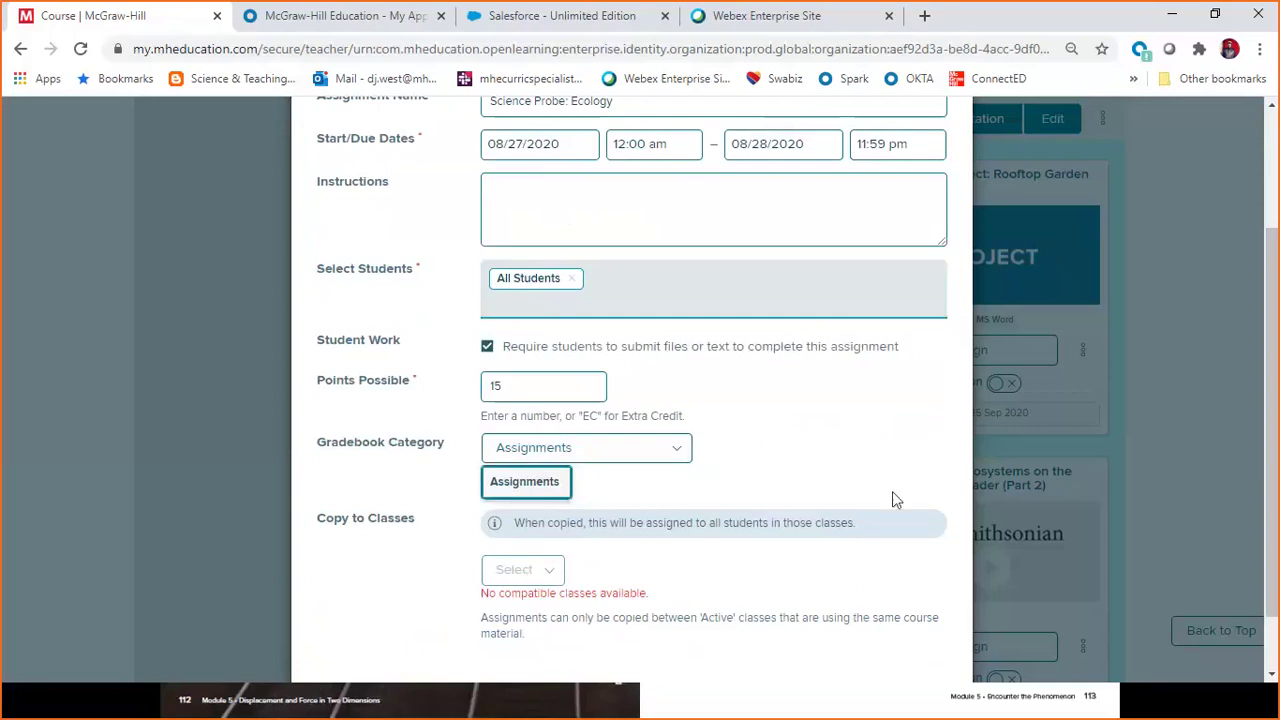
{"action": "left_click_drag", "start_coordinate": [1275, 474], "coordinate": [1275, 572]}
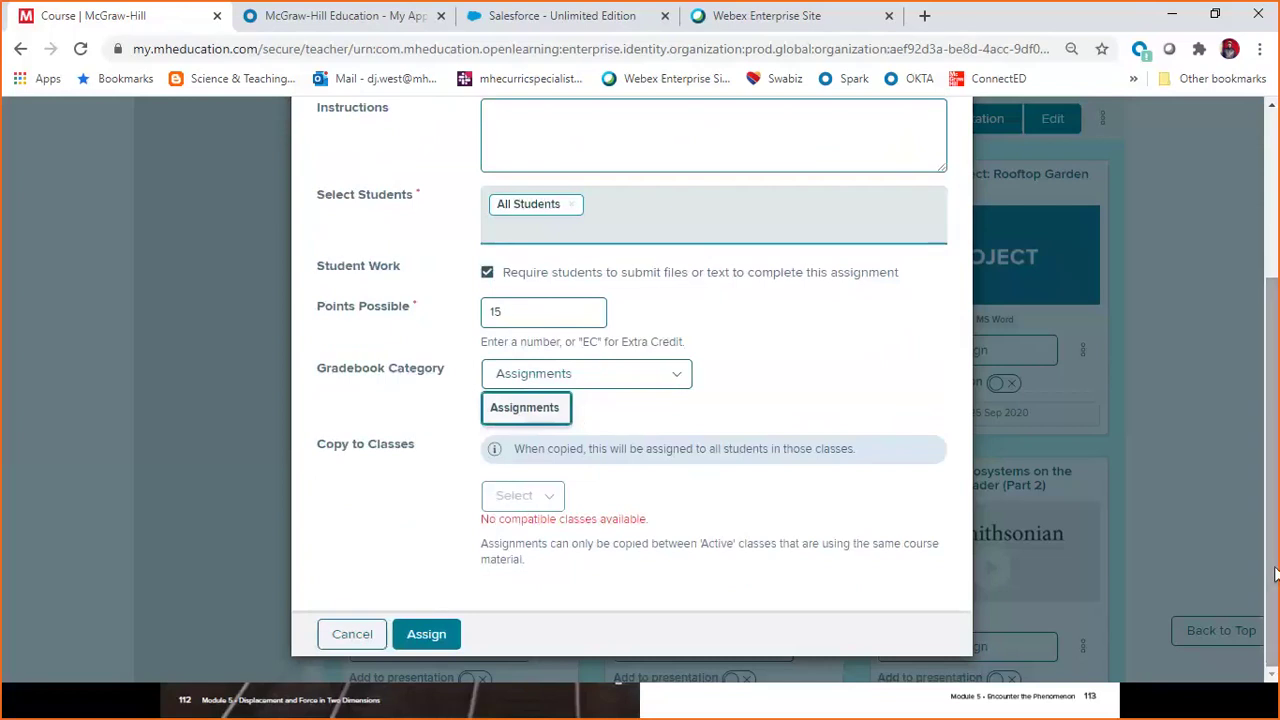
{"action": "left_click", "coordinate": [426, 634]}
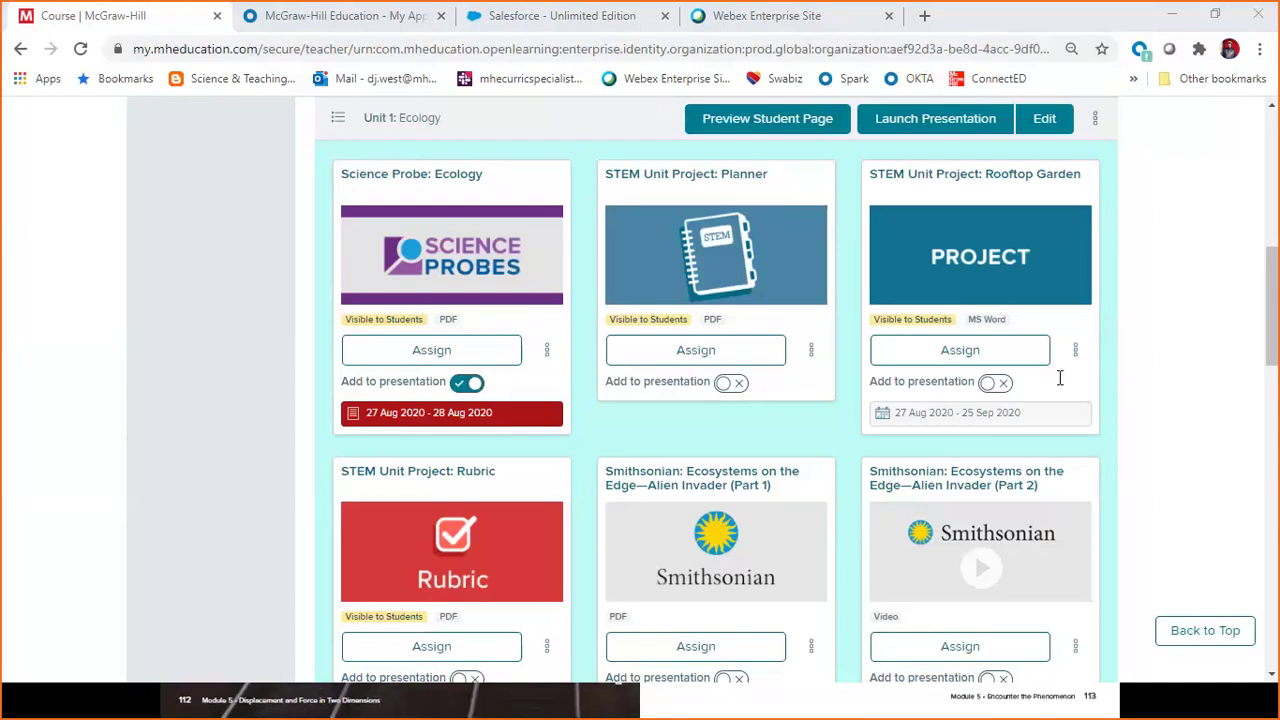
Step: Preview the Science Probe: Ecology PDF, close it, and look over the unit's Learning Resources
{"action": "left_click", "coordinate": [478, 262]}
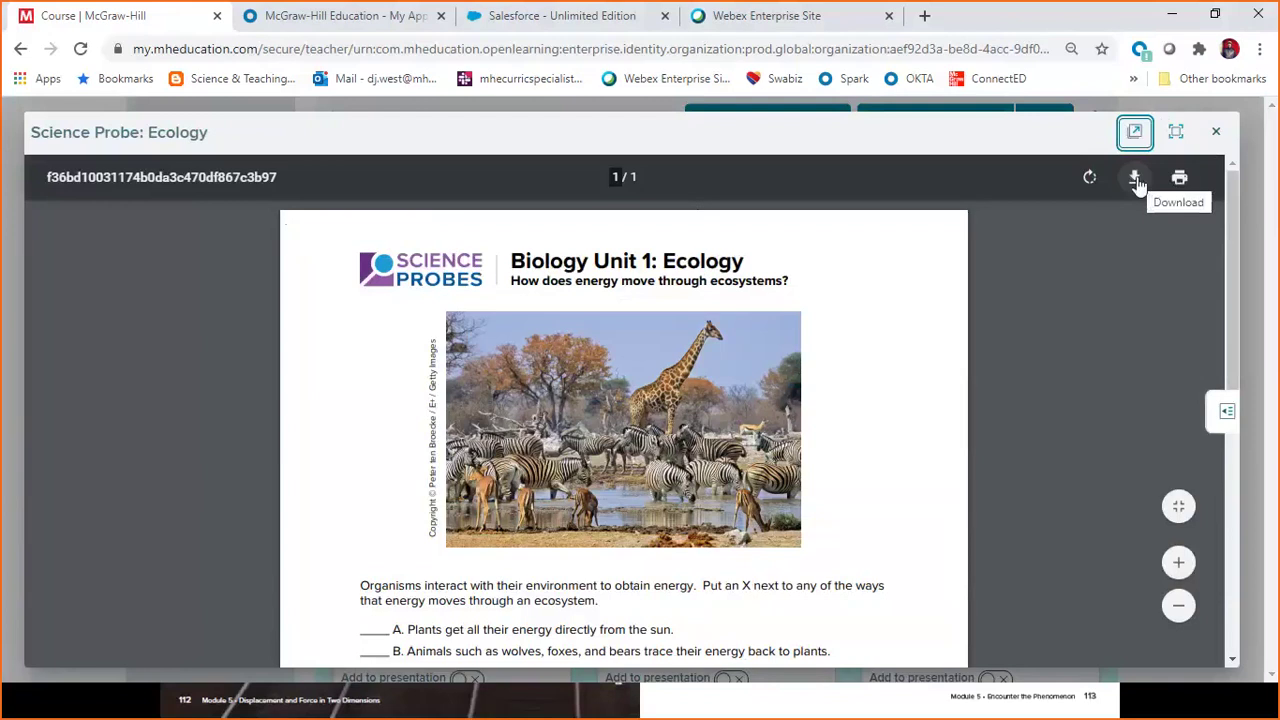
{"action": "left_click", "coordinate": [1217, 135]}
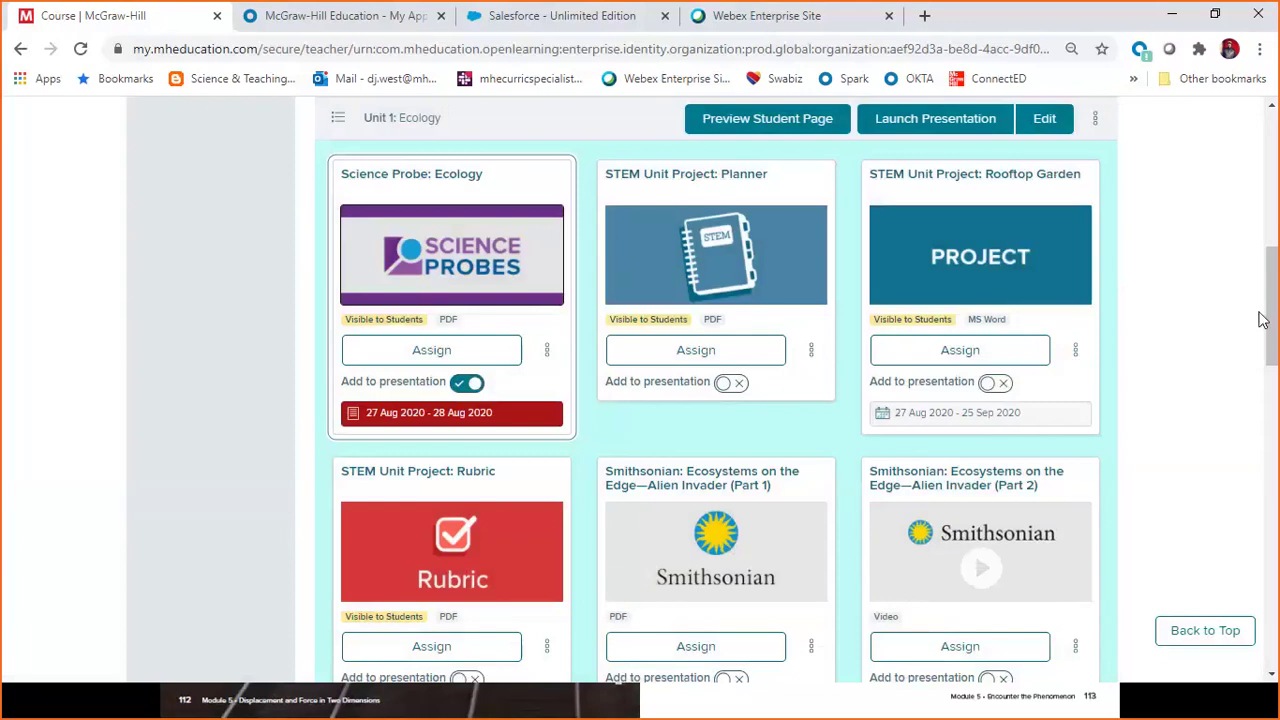
{"action": "left_click_drag", "start_coordinate": [1268, 320], "coordinate": [1270, 148]}
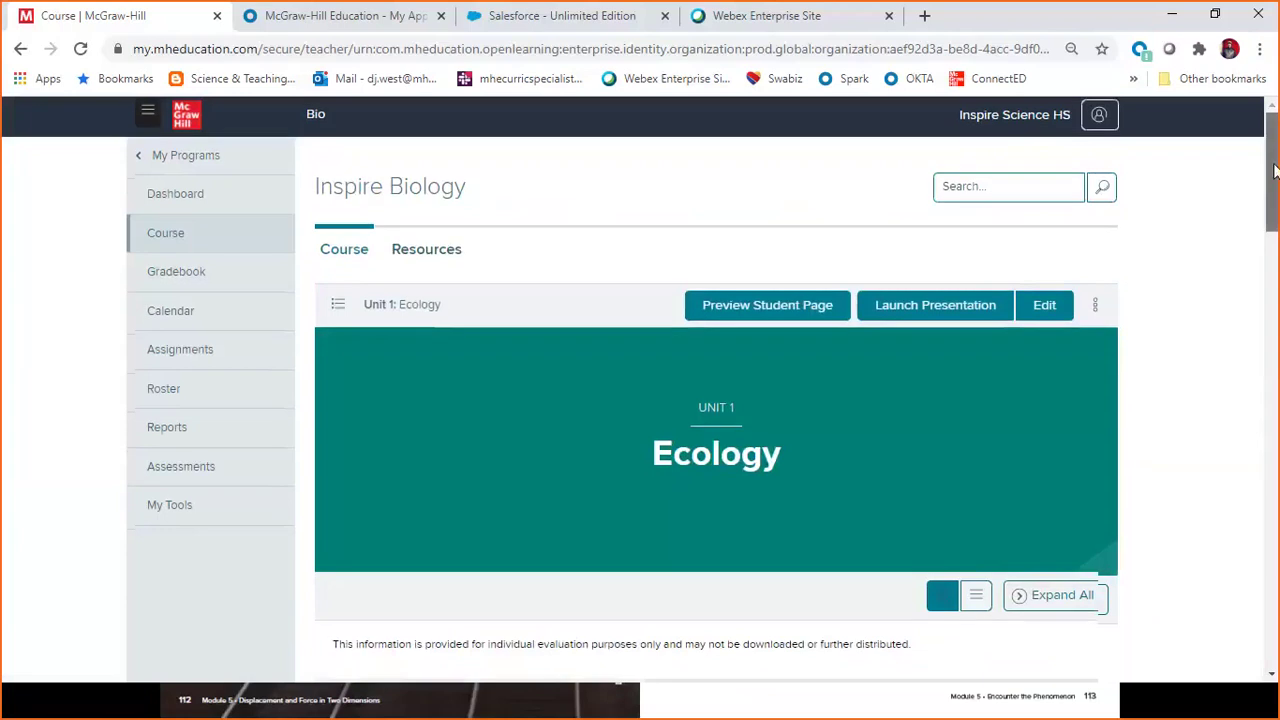
{"action": "left_click_drag", "start_coordinate": [1268, 148], "coordinate": [1272, 225]}
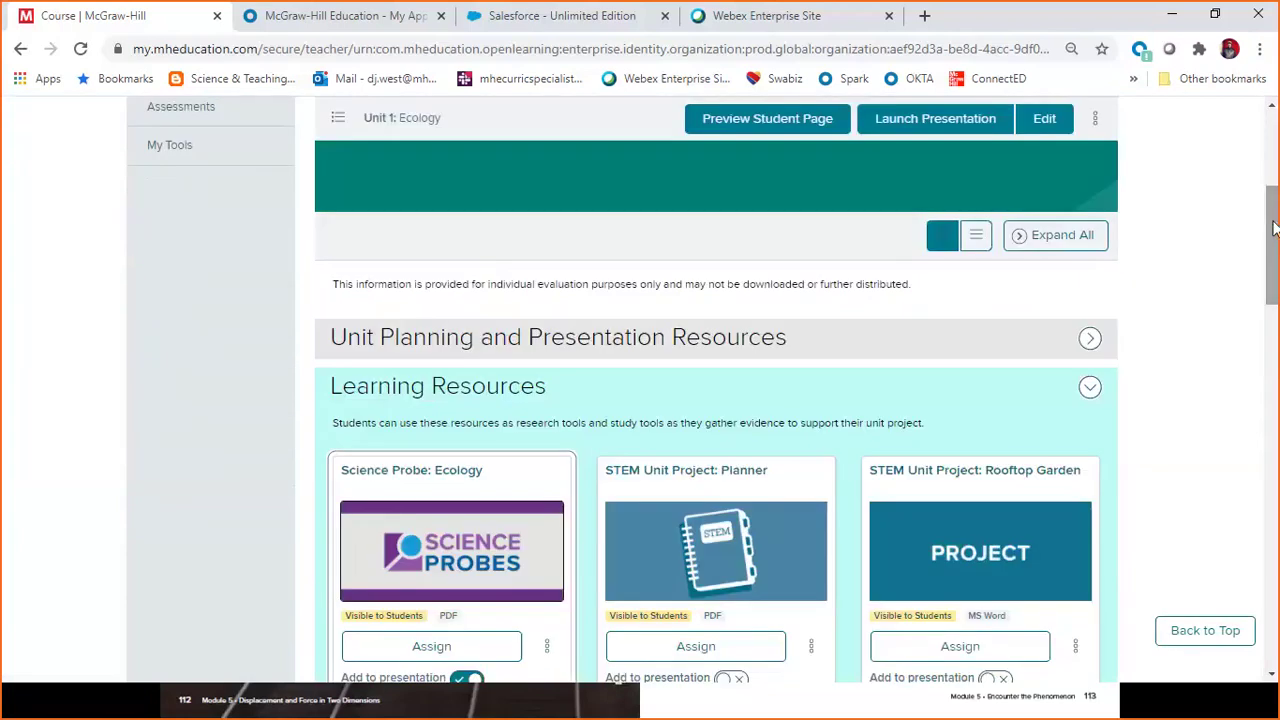
{"action": "scroll", "coordinate": [1272, 228], "scroll_direction": "down", "scroll_amount": 3}
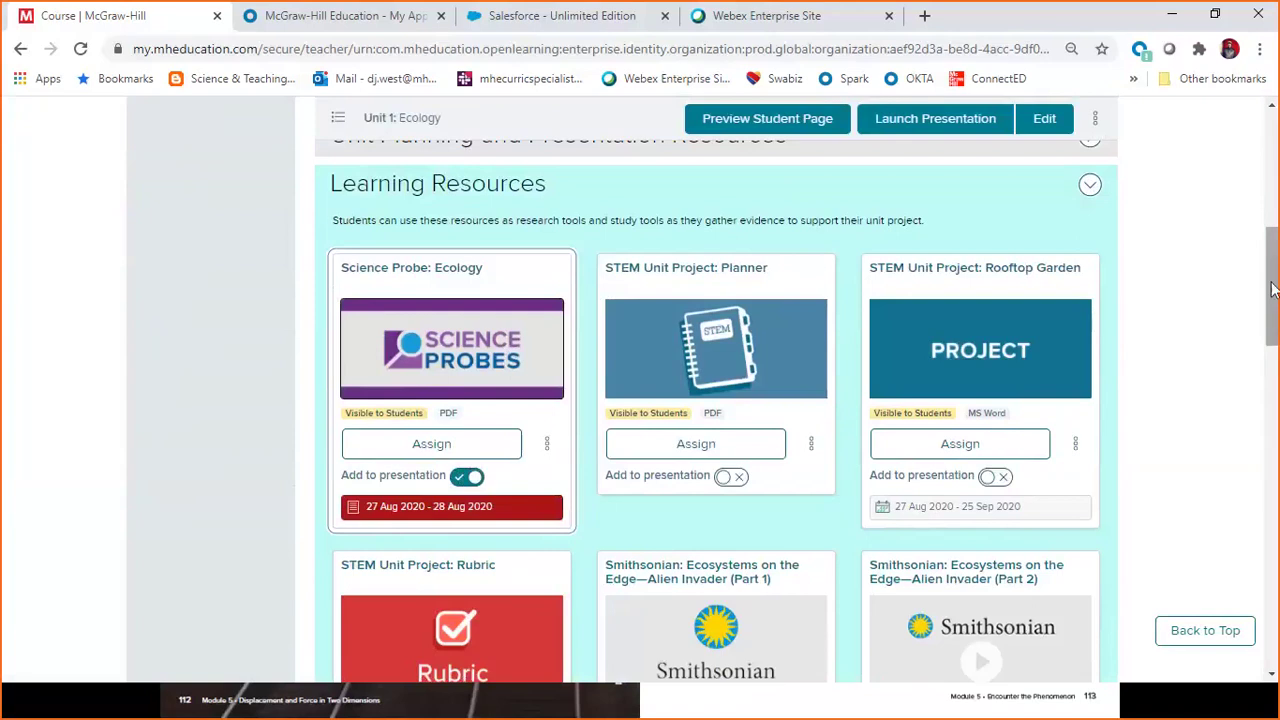
Step: Open the class's assignments list and show the available actions for the Science Probe: Ecology assignment
{"action": "left_click_drag", "start_coordinate": [1272, 290], "coordinate": [1266, 157]}
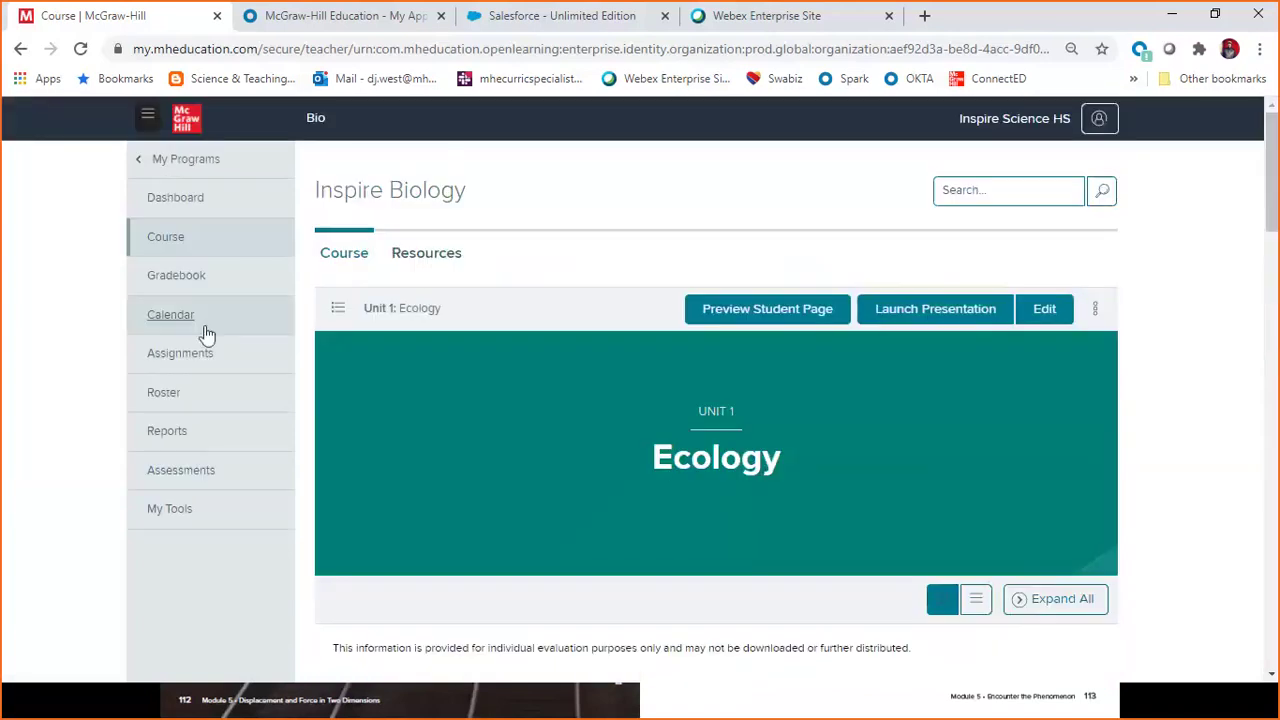
{"action": "left_click", "coordinate": [183, 360]}
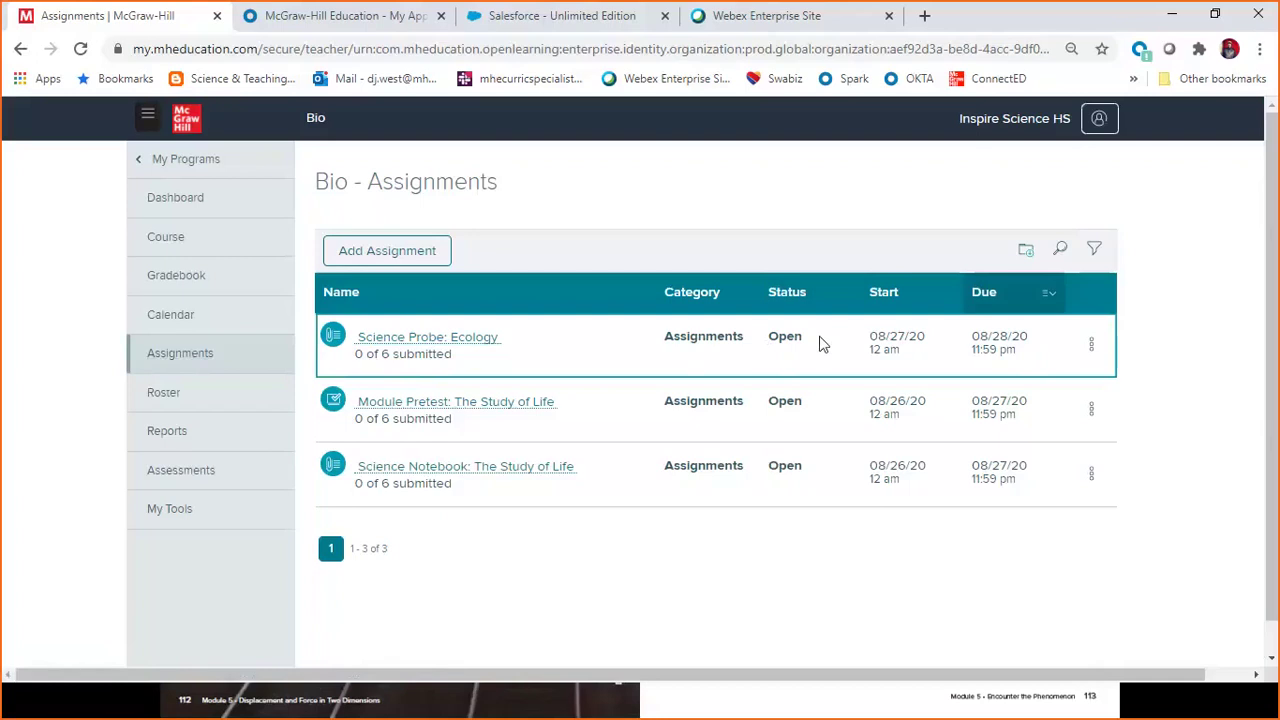
{"action": "left_click", "coordinate": [1097, 349]}
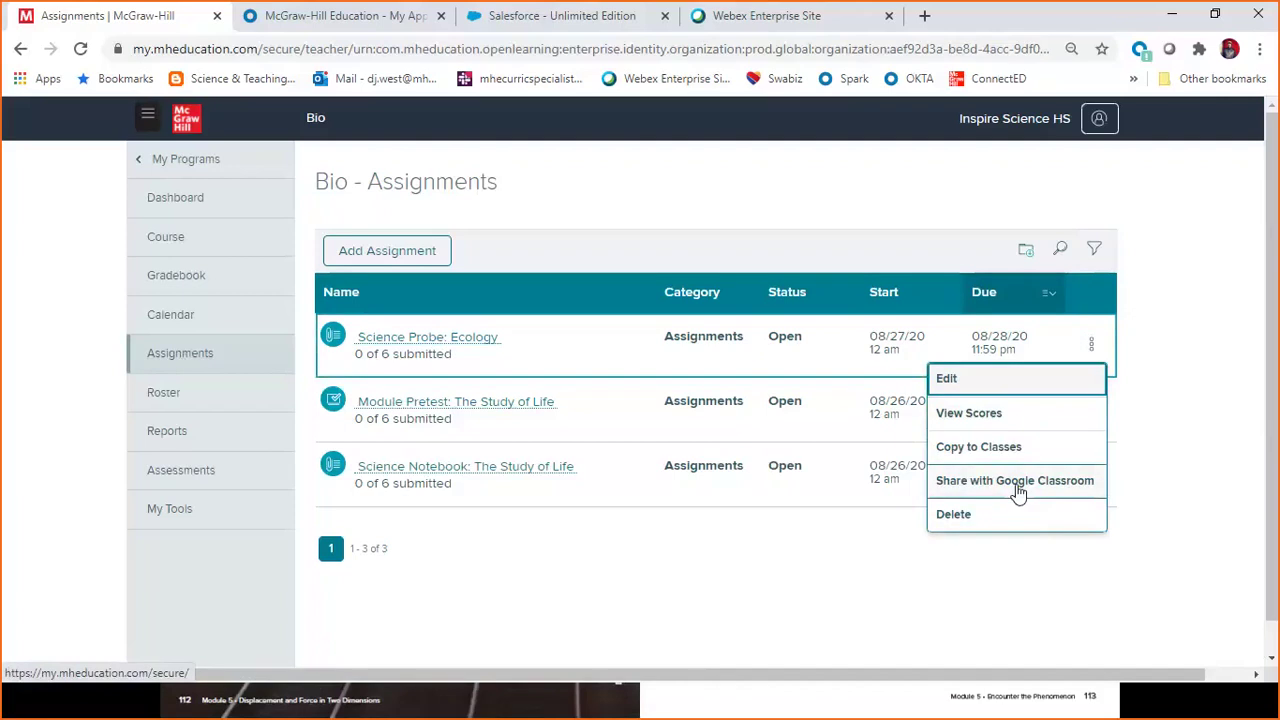
Step: Return to the course's Learning Resources and examine the extra options of Science Probe: Ecology and STEM Unit Project: Planner
{"action": "left_click", "coordinate": [167, 242]}
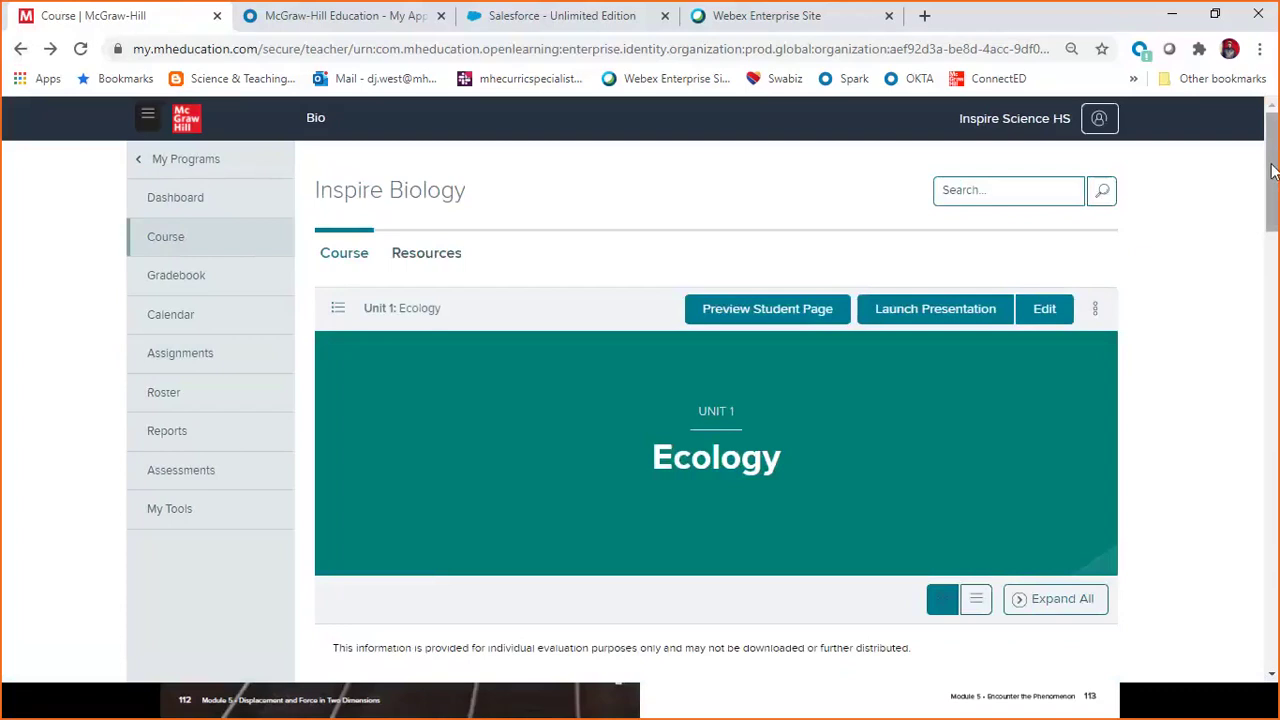
{"action": "left_click_drag", "start_coordinate": [1272, 172], "coordinate": [1275, 305]}
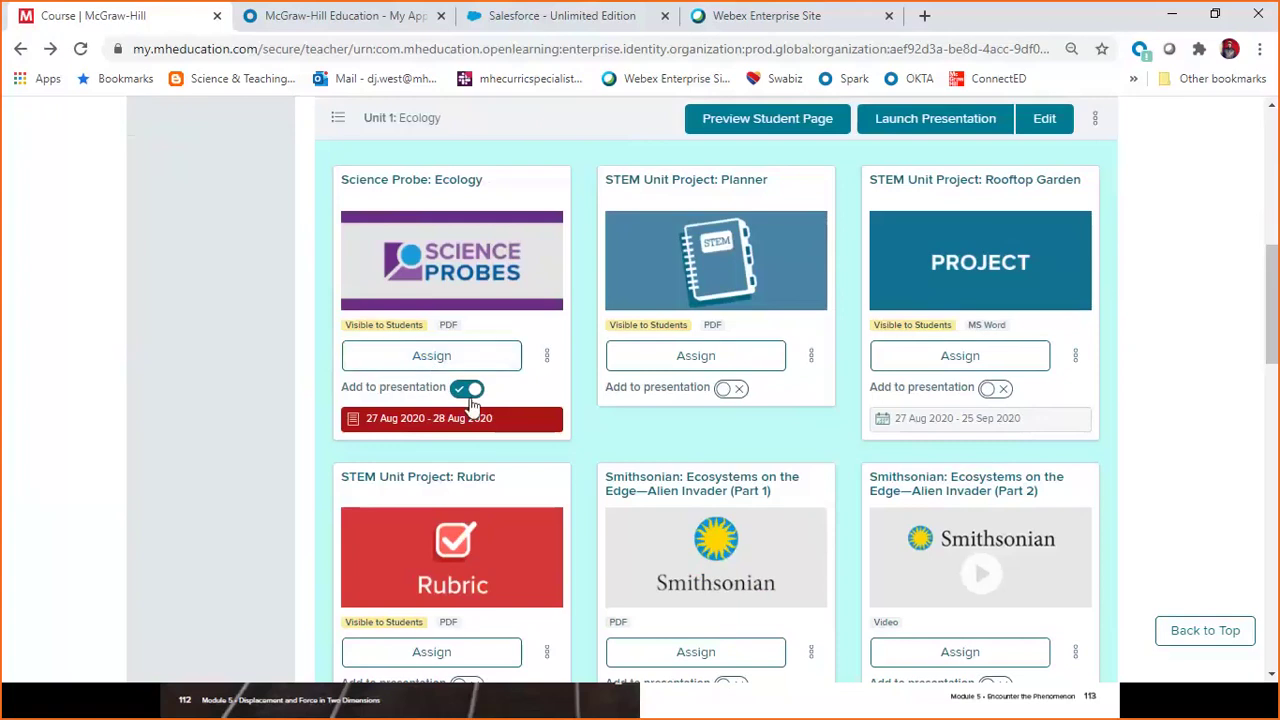
{"action": "left_click", "coordinate": [547, 362]}
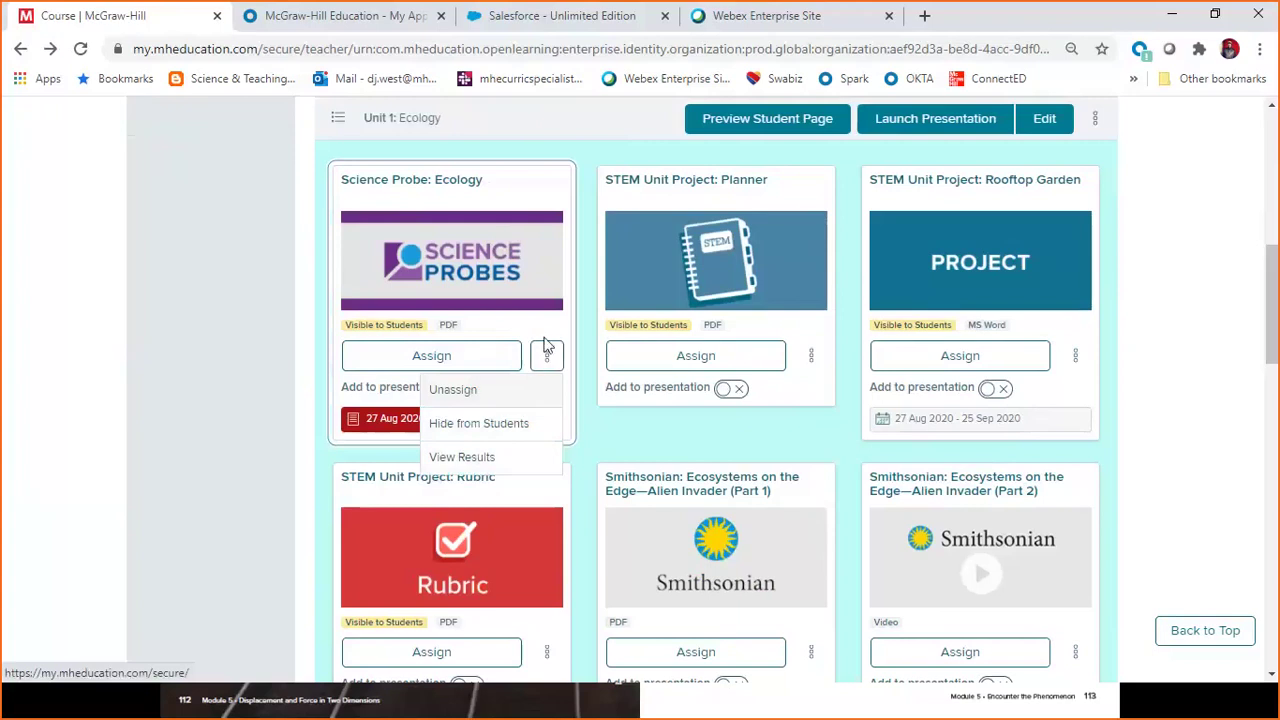
{"action": "left_click", "coordinate": [616, 438]}
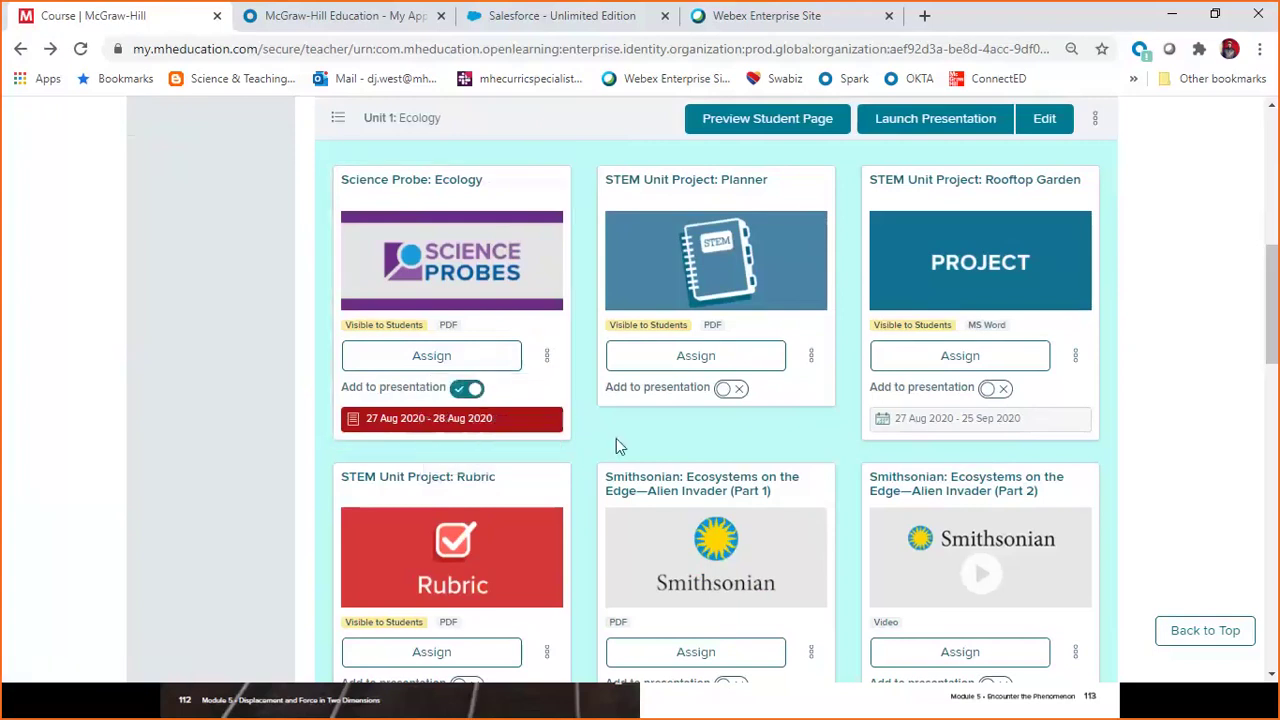
{"action": "left_click", "coordinate": [808, 358]}
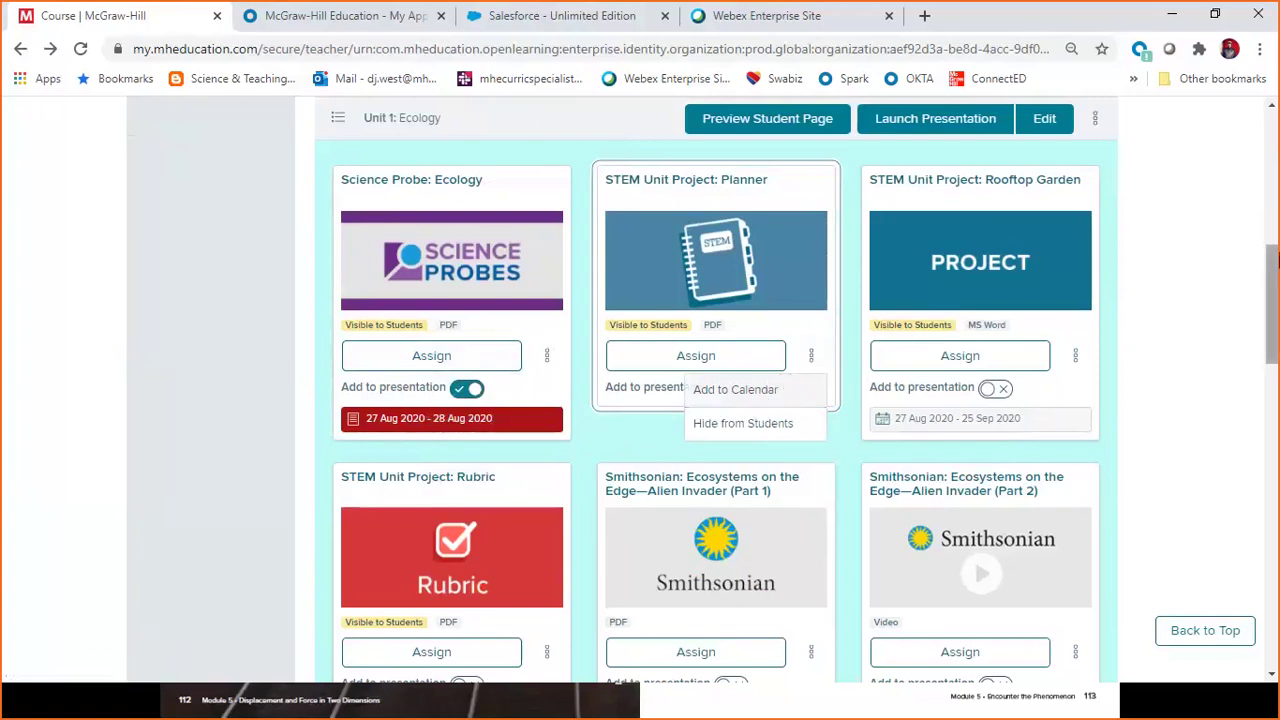
Step: Open the class dashboard and review the assignments and lesson materials in its calendar for August 27, 2020
{"action": "left_click_drag", "start_coordinate": [1276, 283], "coordinate": [1270, 115]}
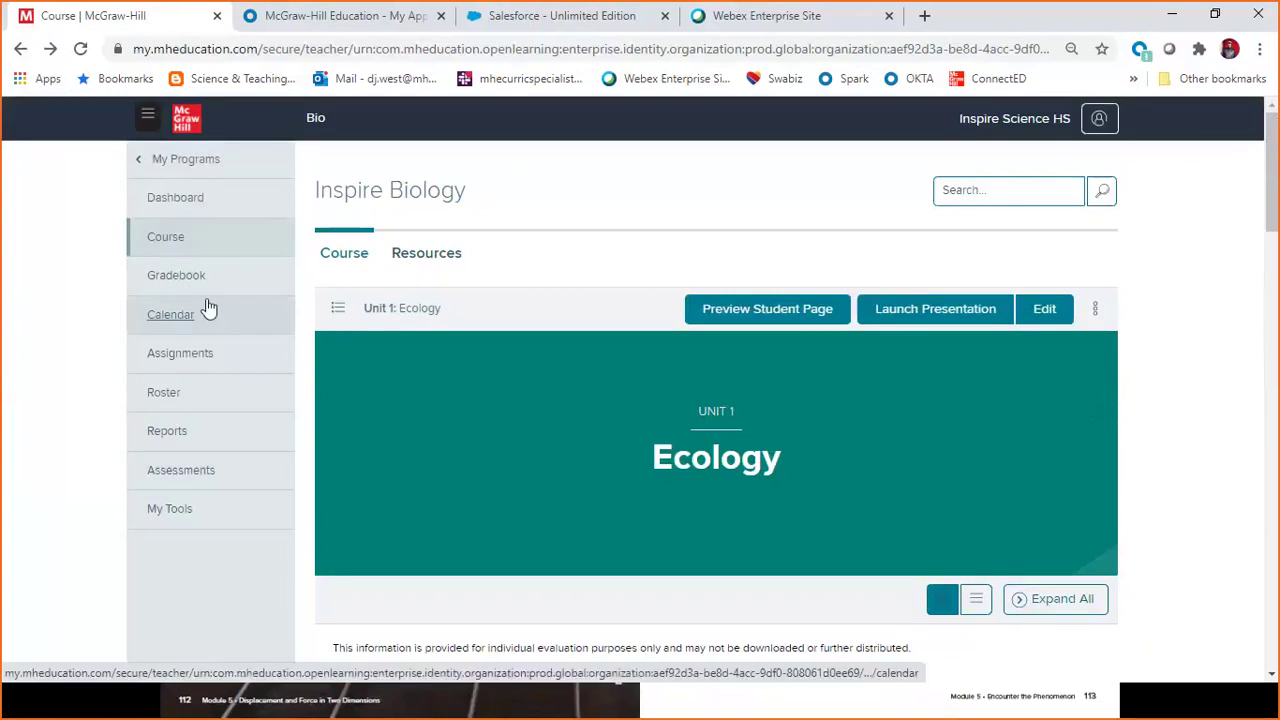
{"action": "left_click", "coordinate": [173, 205]}
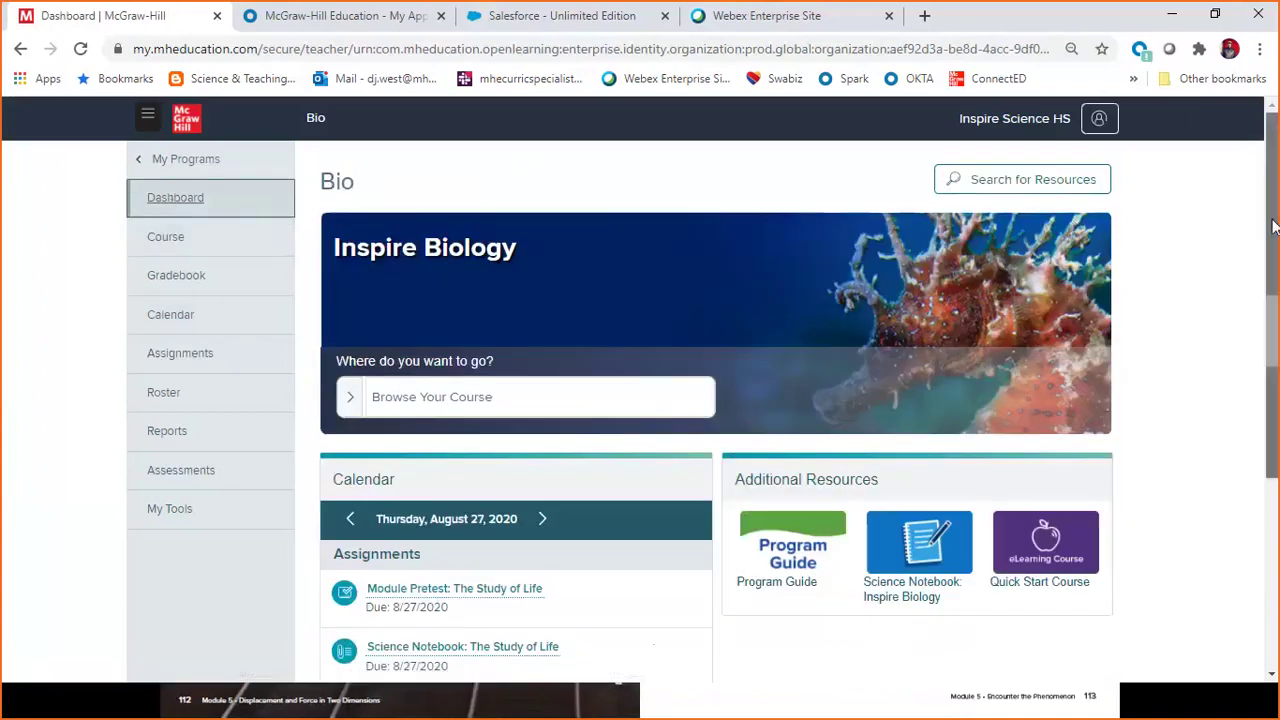
{"action": "scroll", "coordinate": [1277, 310], "scroll_direction": "down", "scroll_amount": 1}
{"action": "scroll", "coordinate": [1277, 310], "scroll_direction": "down", "scroll_amount": 1}
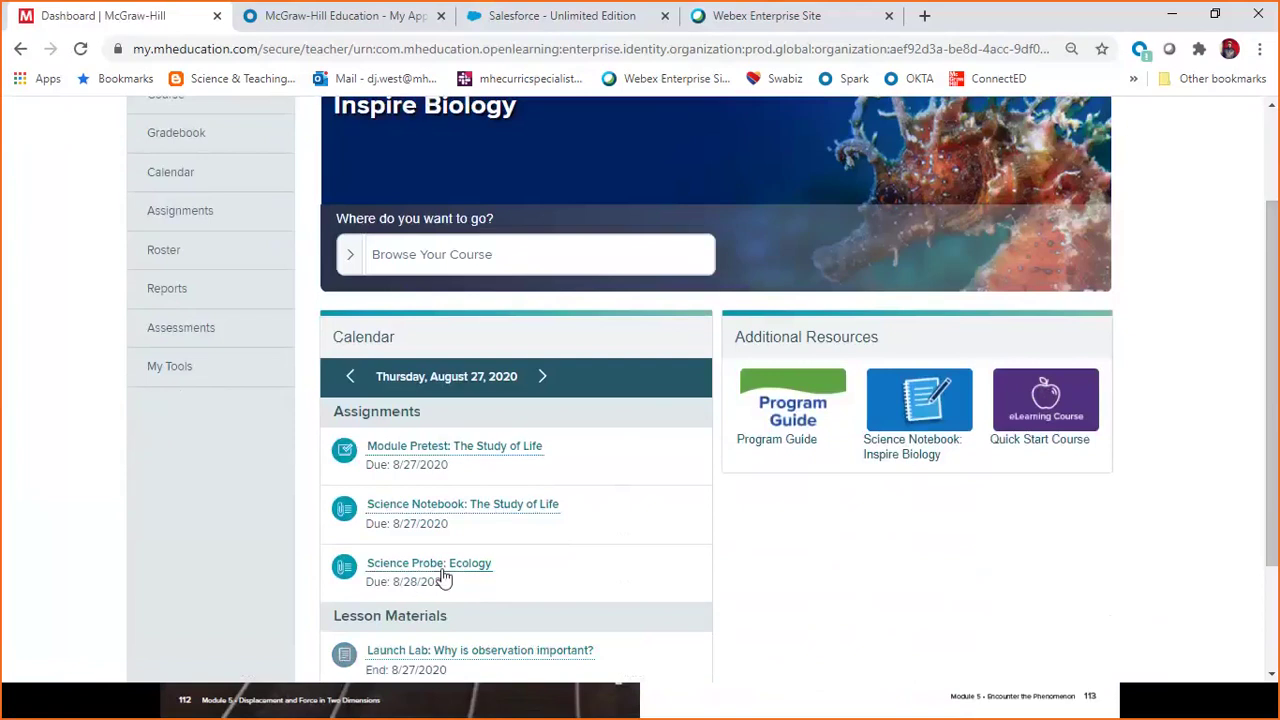
{"action": "scroll", "coordinate": [1272, 487], "scroll_direction": "down", "scroll_amount": 2}
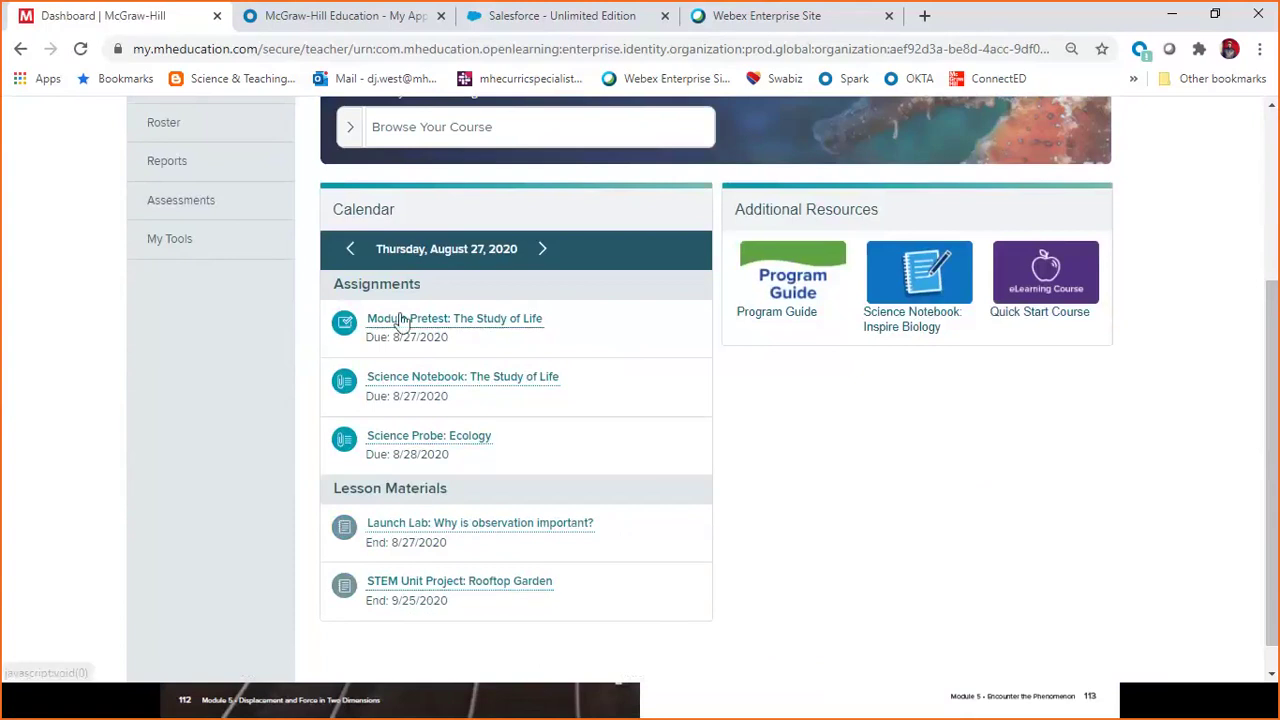
Step: Show the calendar details of STEM Unit Project: Rooftop Garden, and switch to the PowerPoint slide show
{"action": "left_click", "coordinate": [415, 584]}
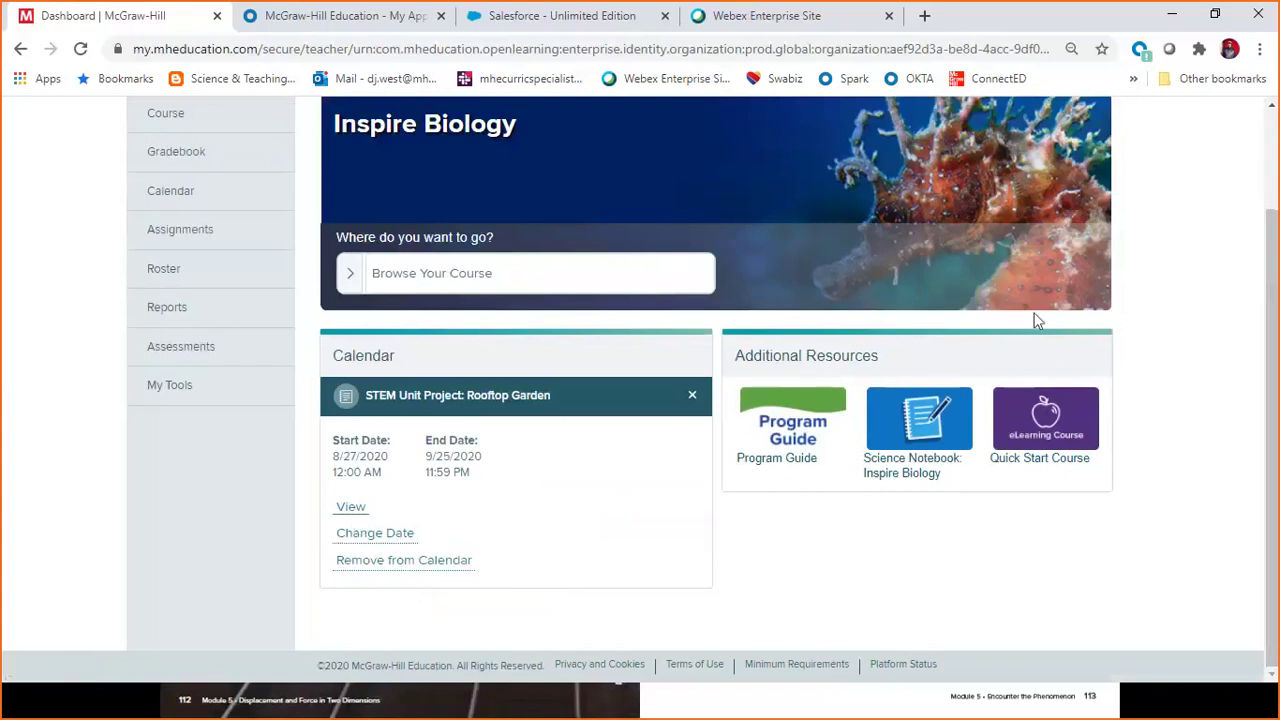
{"action": "scroll", "coordinate": [1266, 318], "scroll_direction": "up", "scroll_amount": 2}
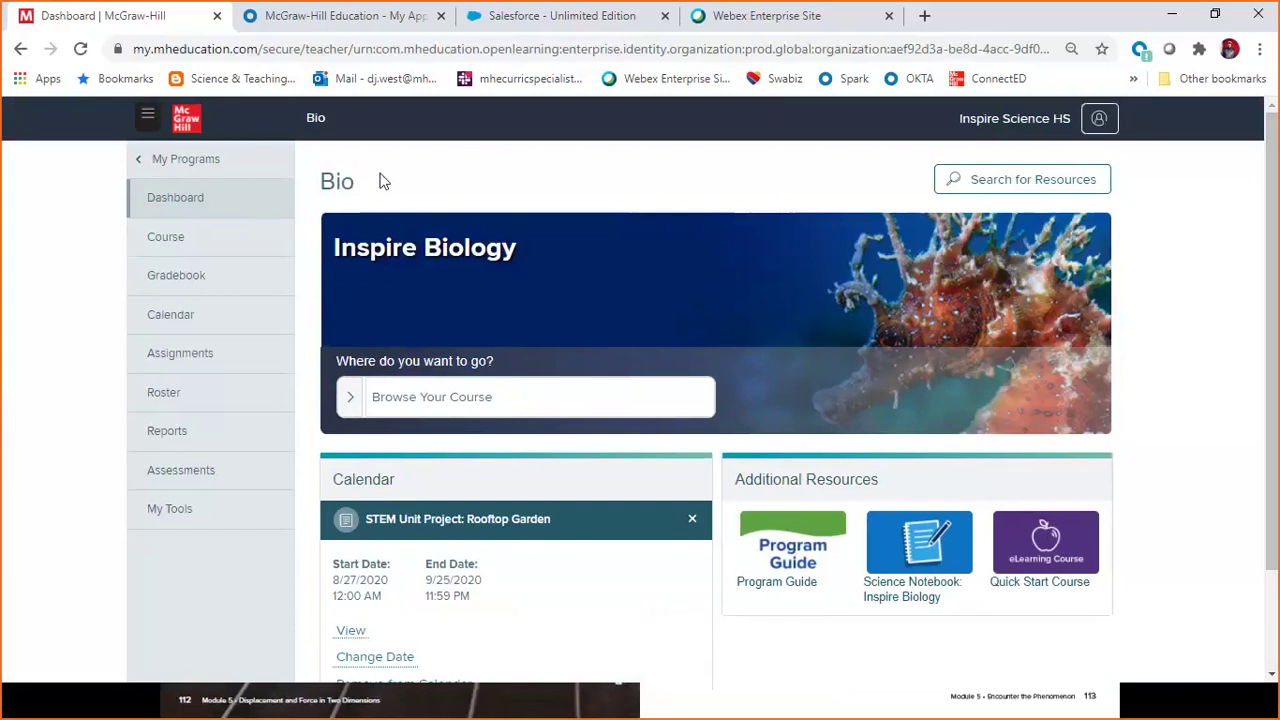
{"action": "key", "text": "alt+Tab"}
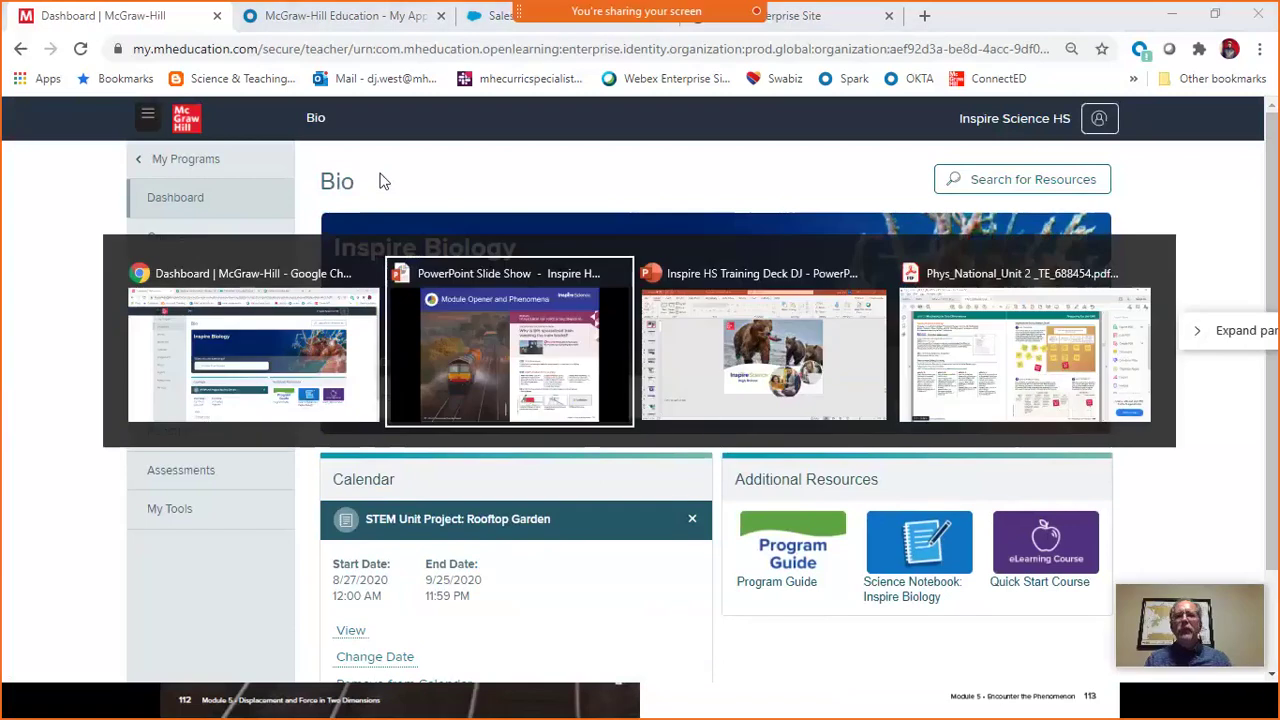
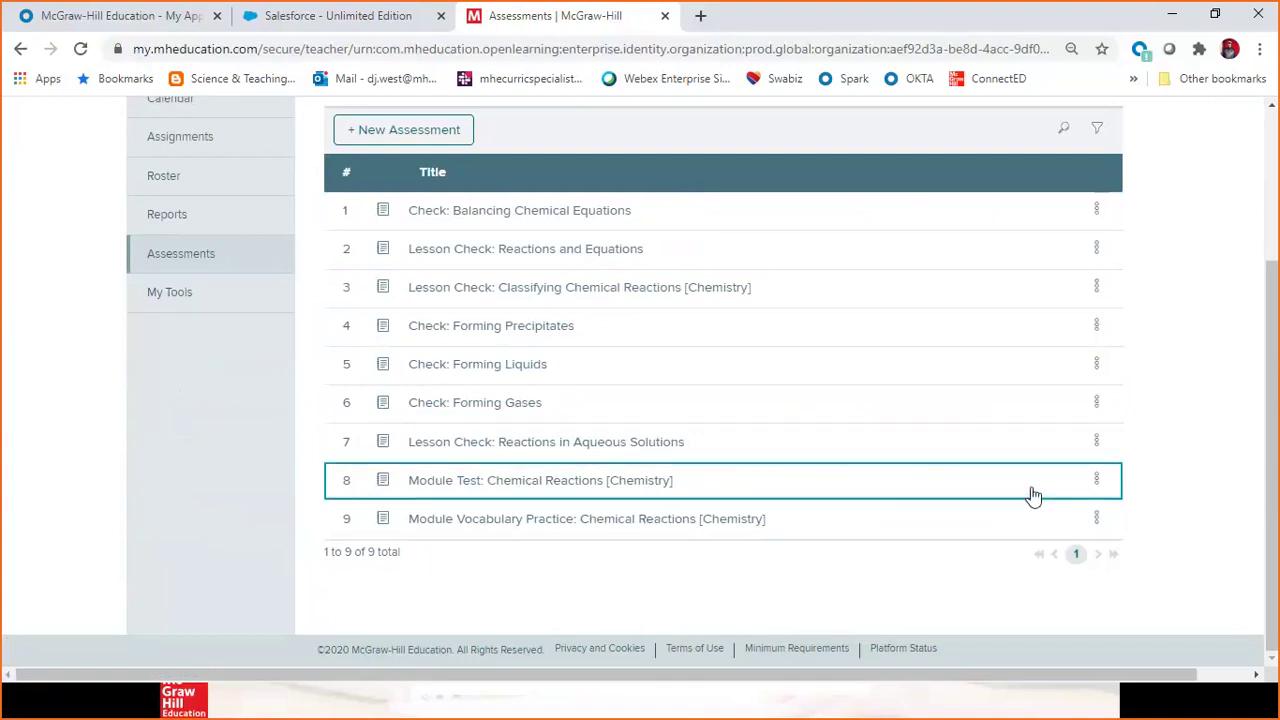
Step: Open Module Test: Chemical Reactions [Chemistry] in the assessment editor and show the options for question 2
{"action": "left_click", "coordinate": [1097, 482]}
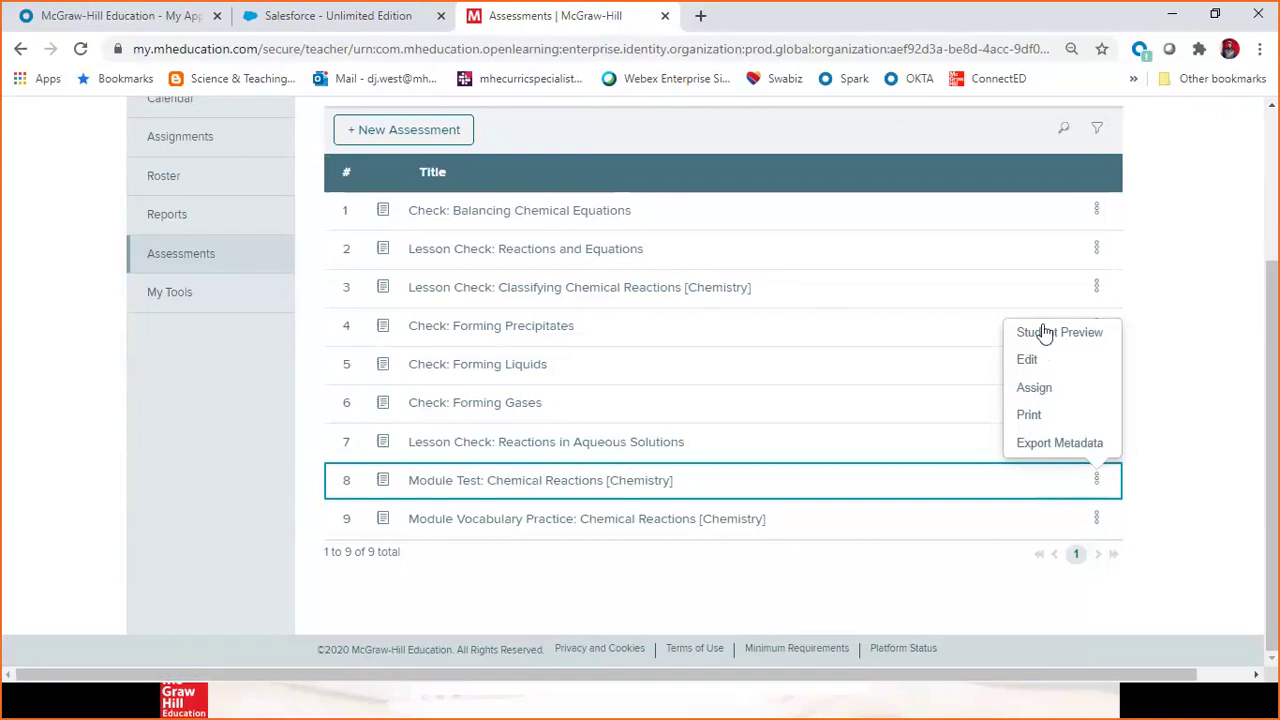
{"action": "left_click", "coordinate": [537, 481]}
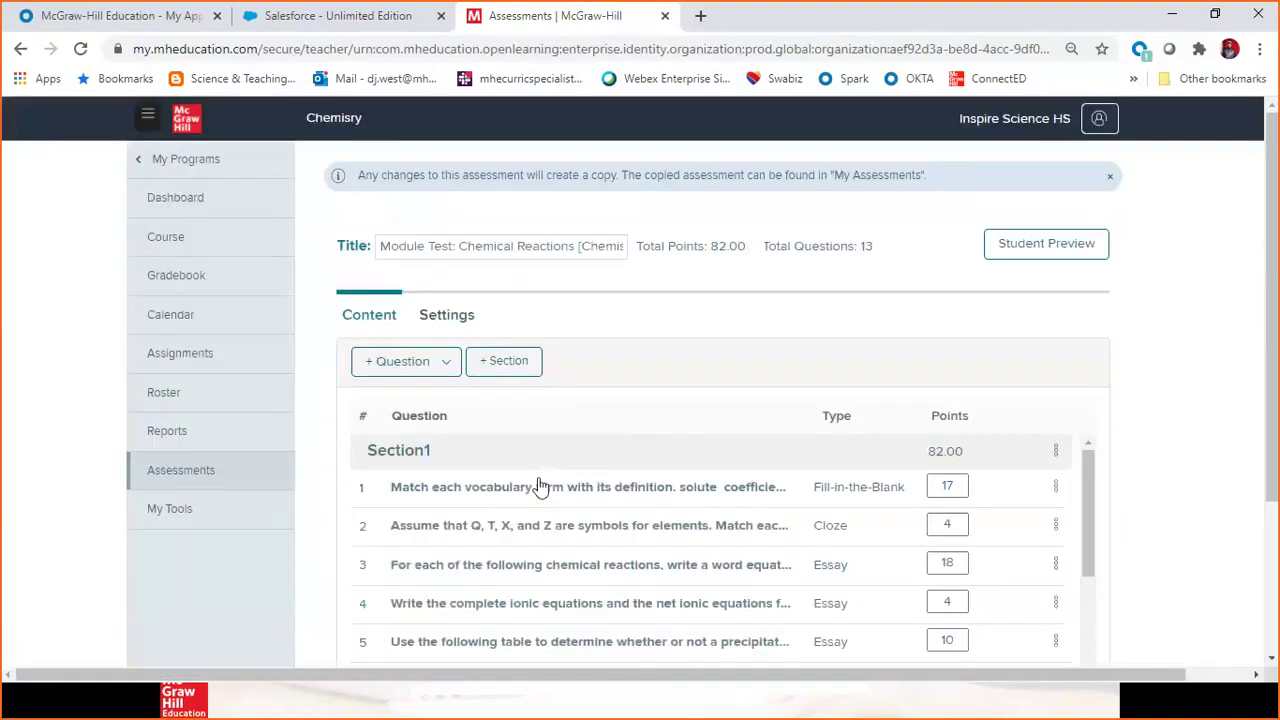
{"action": "left_click_drag", "start_coordinate": [1277, 211], "coordinate": [1277, 348]}
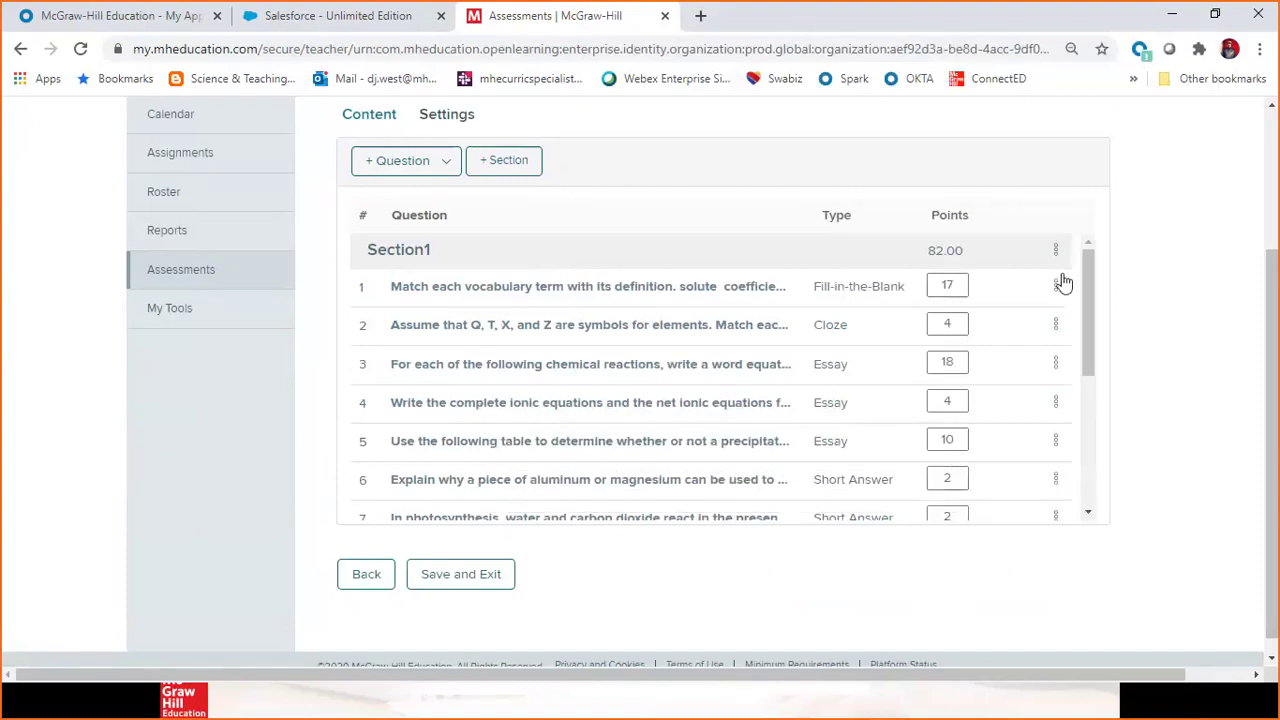
{"action": "left_click", "coordinate": [1057, 331]}
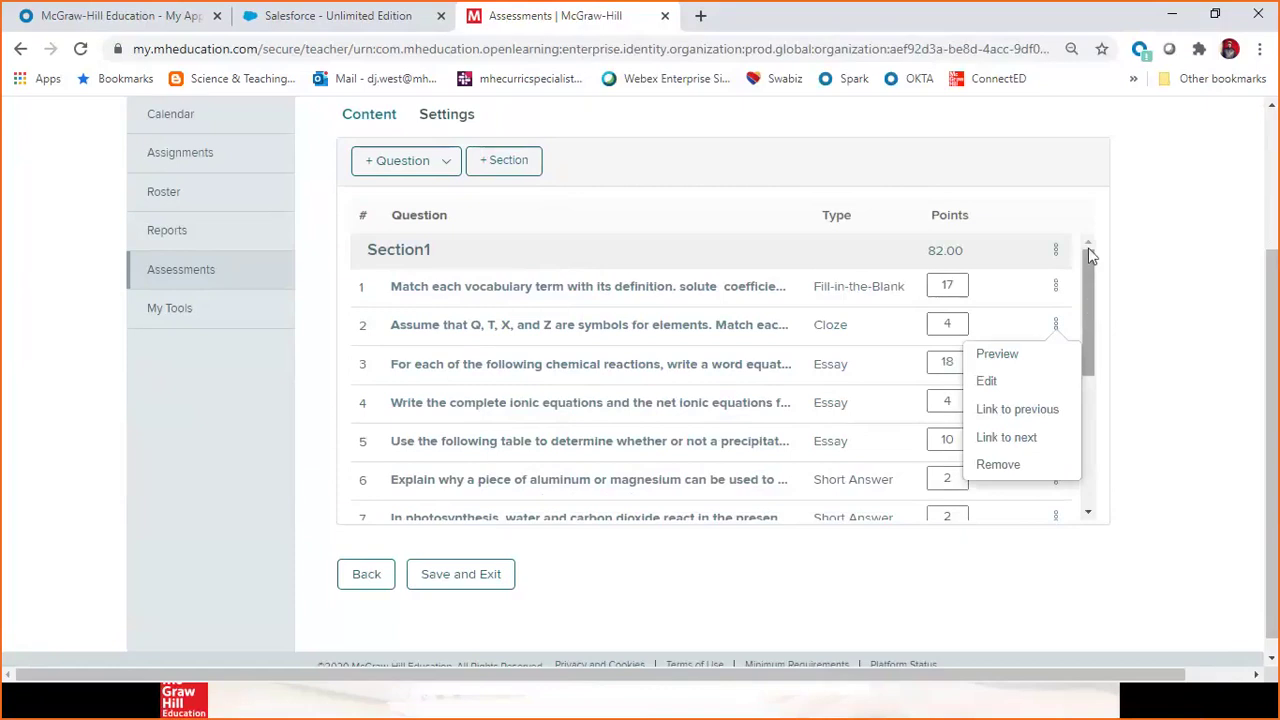
Step: Return to the assessments list and open the assignment settings for Module Test: Chemical Reactions [Chemistry]
{"action": "left_click", "coordinate": [1090, 152]}
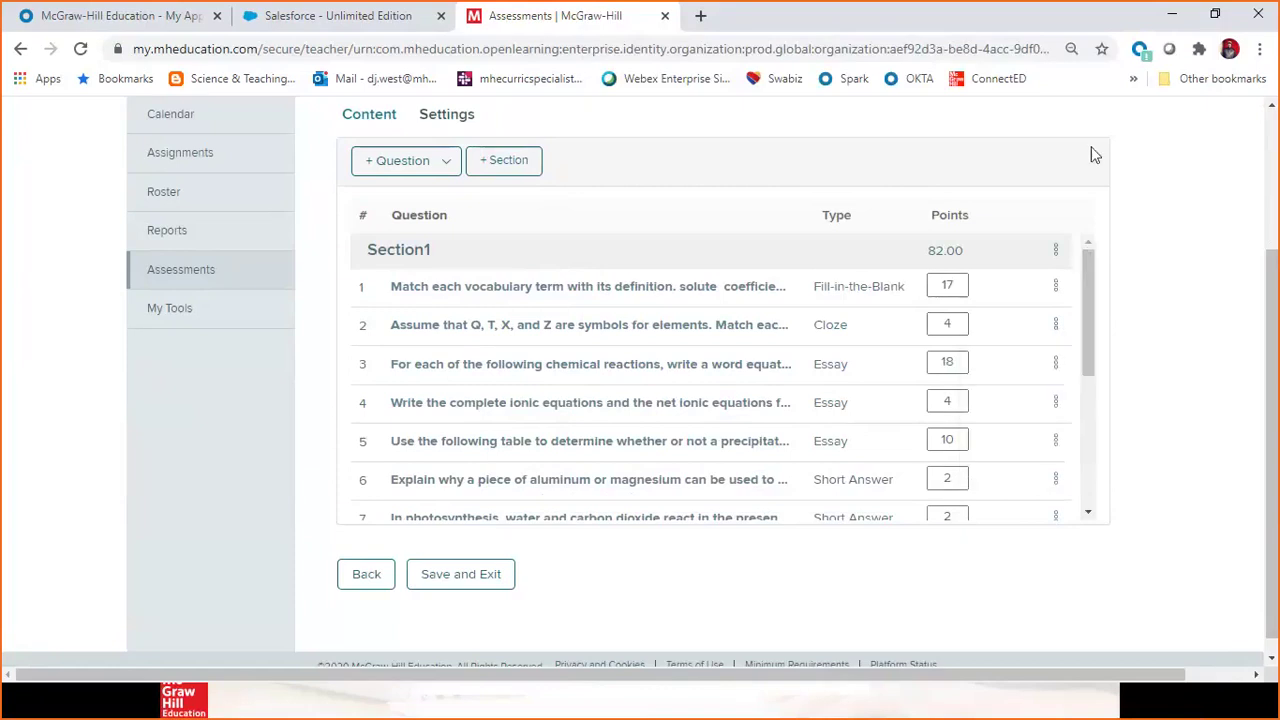
{"action": "left_click", "coordinate": [369, 583]}
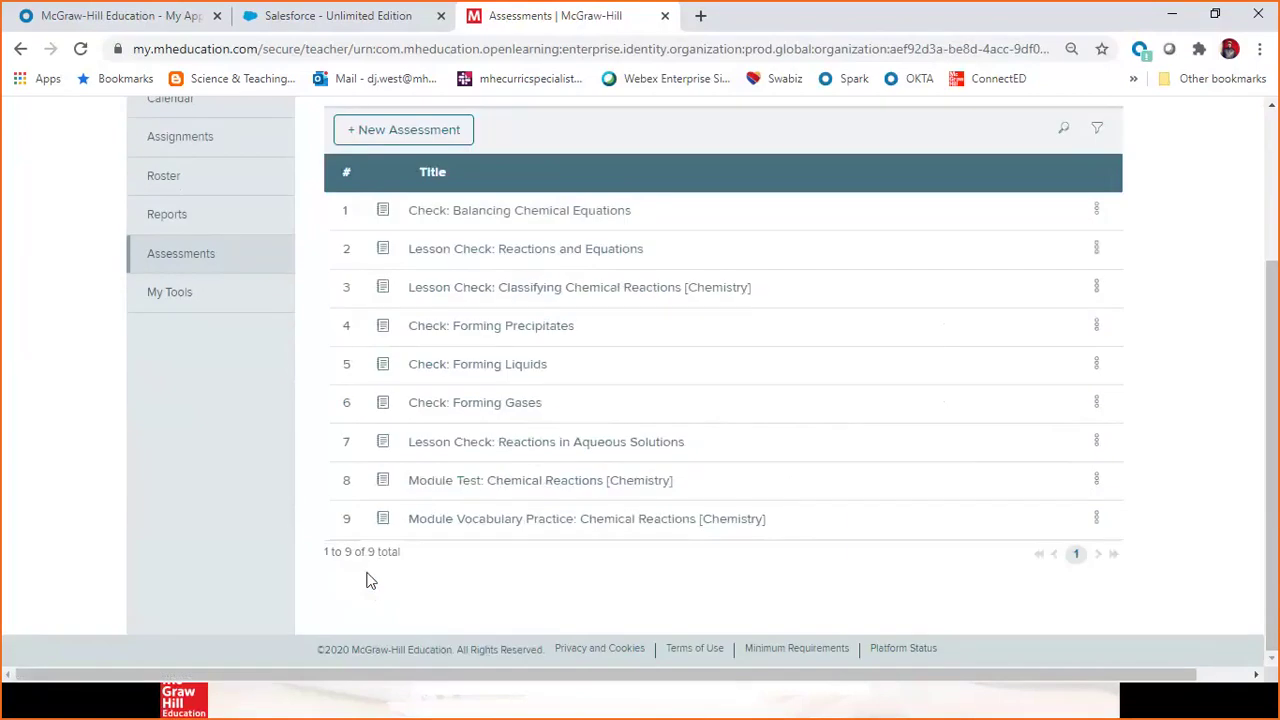
{"action": "left_click", "coordinate": [1097, 482]}
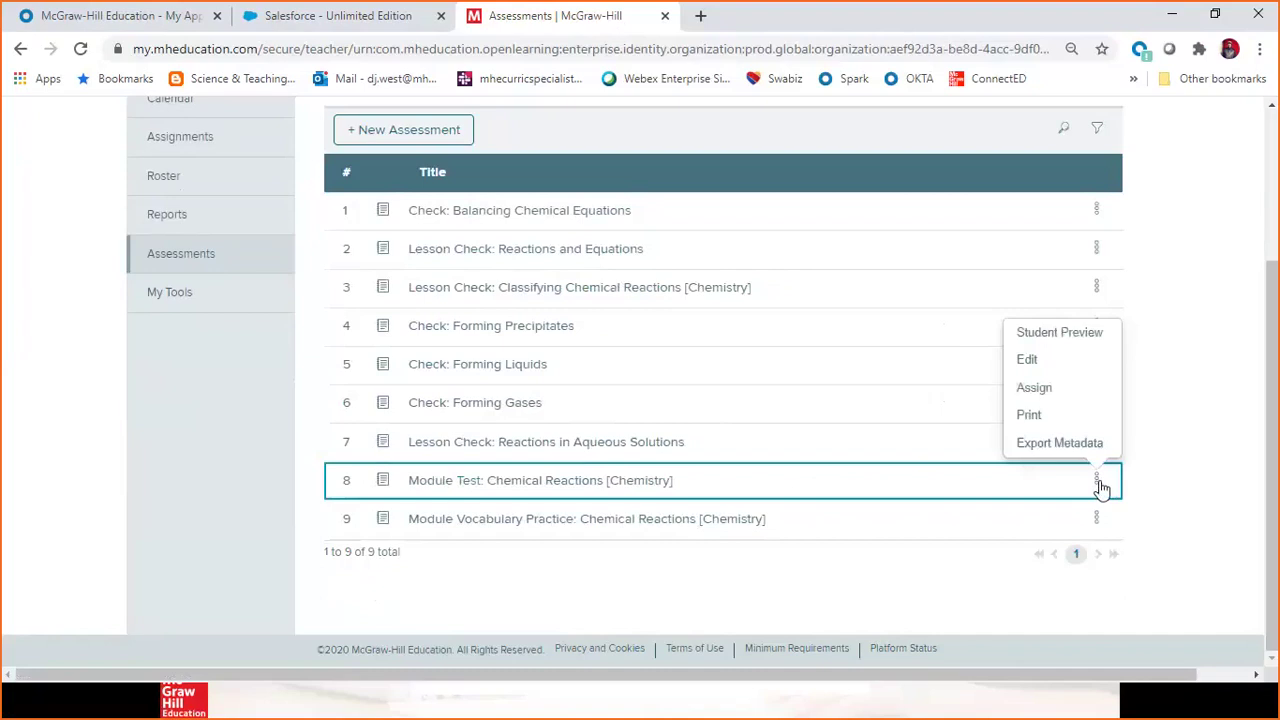
{"action": "left_click", "coordinate": [1043, 395]}
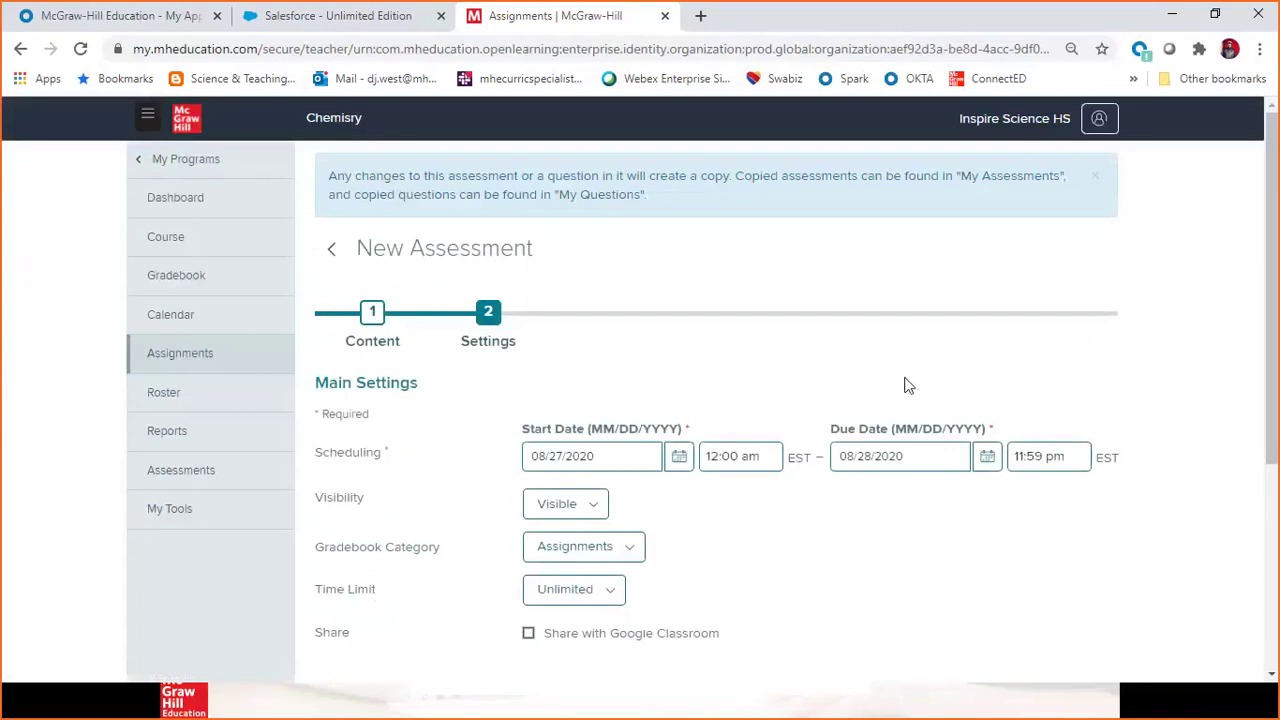
Step: Set the time limit of the module test assignment to 60 minutes
{"action": "left_click", "coordinate": [577, 460]}
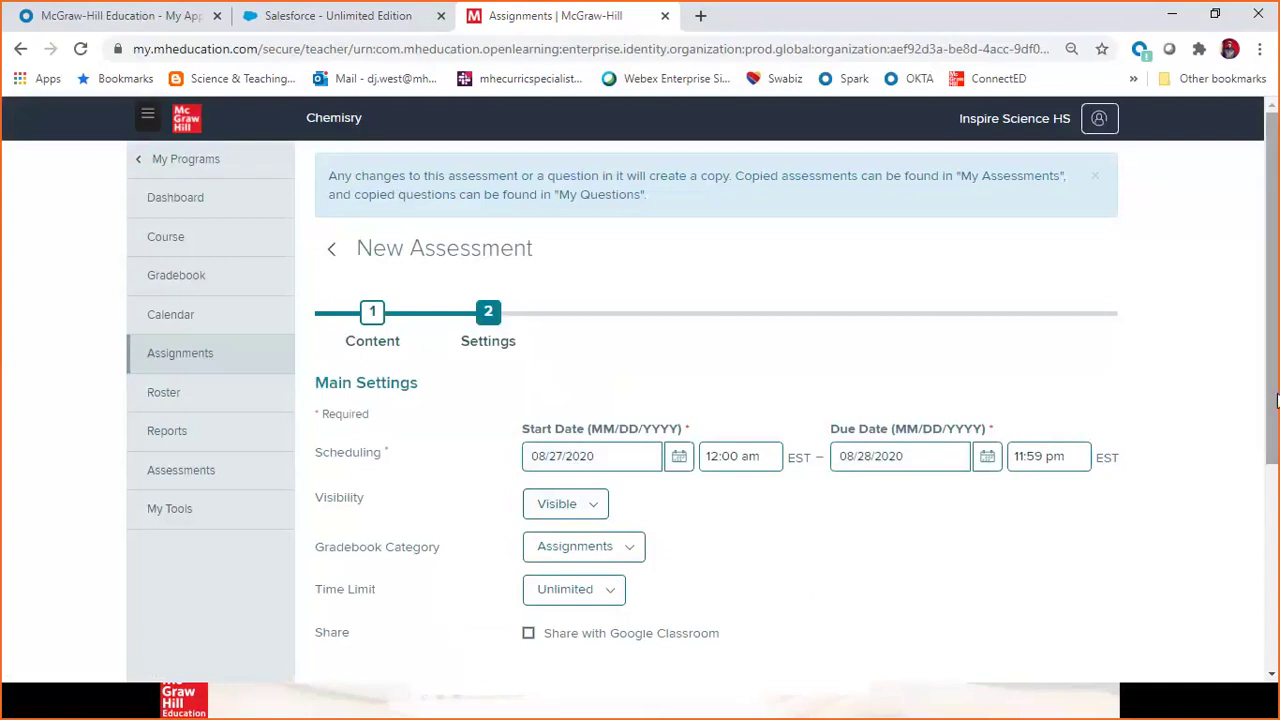
{"action": "left_click_drag", "start_coordinate": [1275, 409], "coordinate": [1276, 553]}
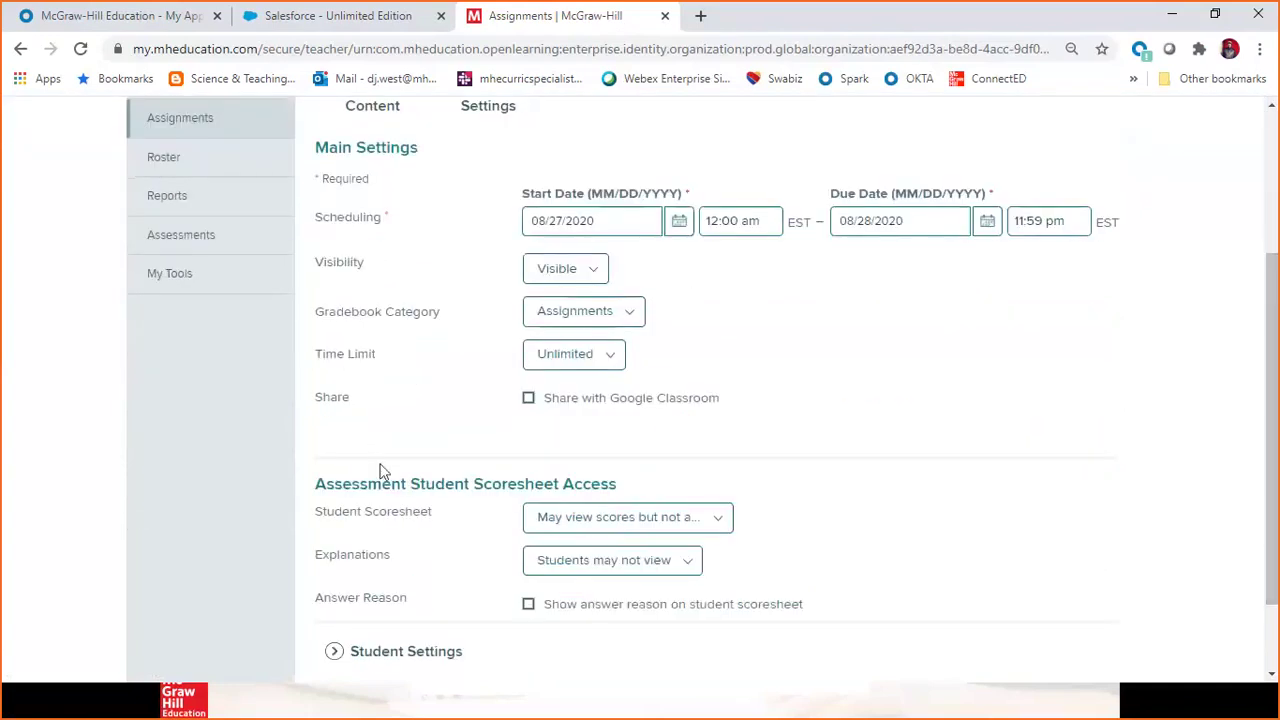
{"action": "left_click", "coordinate": [617, 365]}
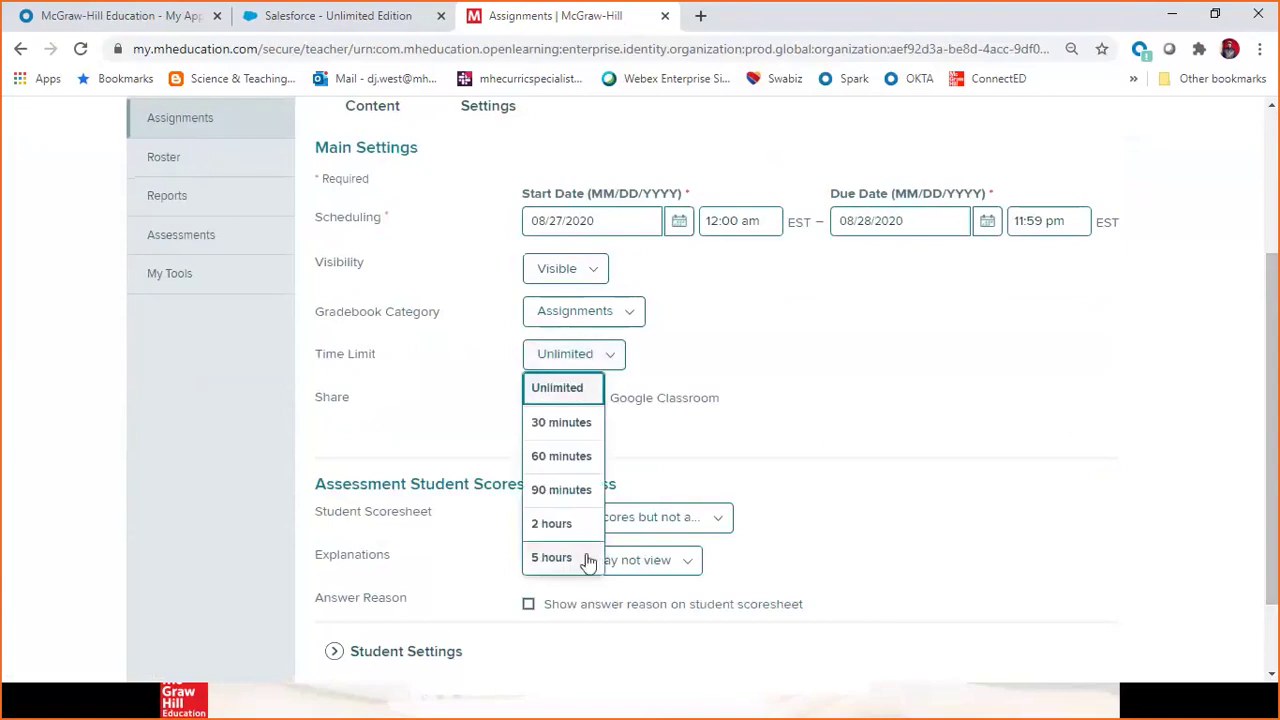
{"action": "left_click", "coordinate": [576, 460]}
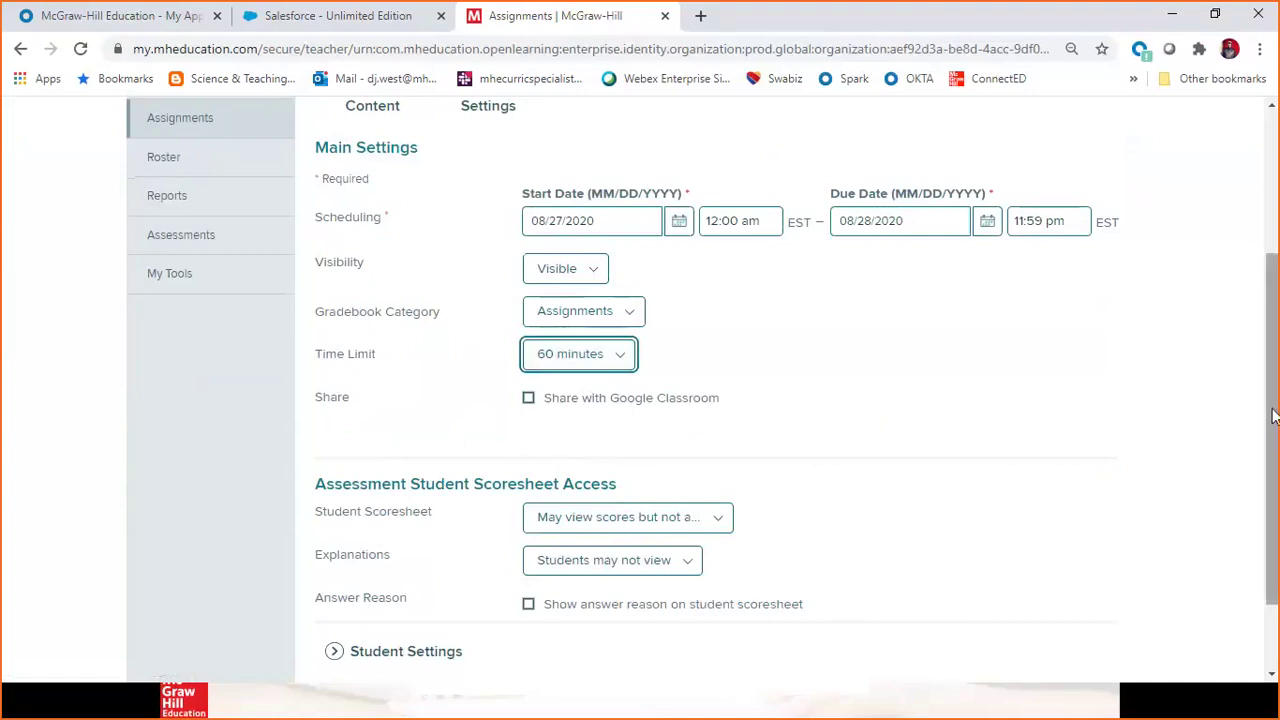
Step: Expand the assignment's student settings and enable the Scientific calculator and Text-to-Speech as student tools
{"action": "scroll", "coordinate": [1278, 537], "scroll_direction": "down", "scroll_amount": 1}
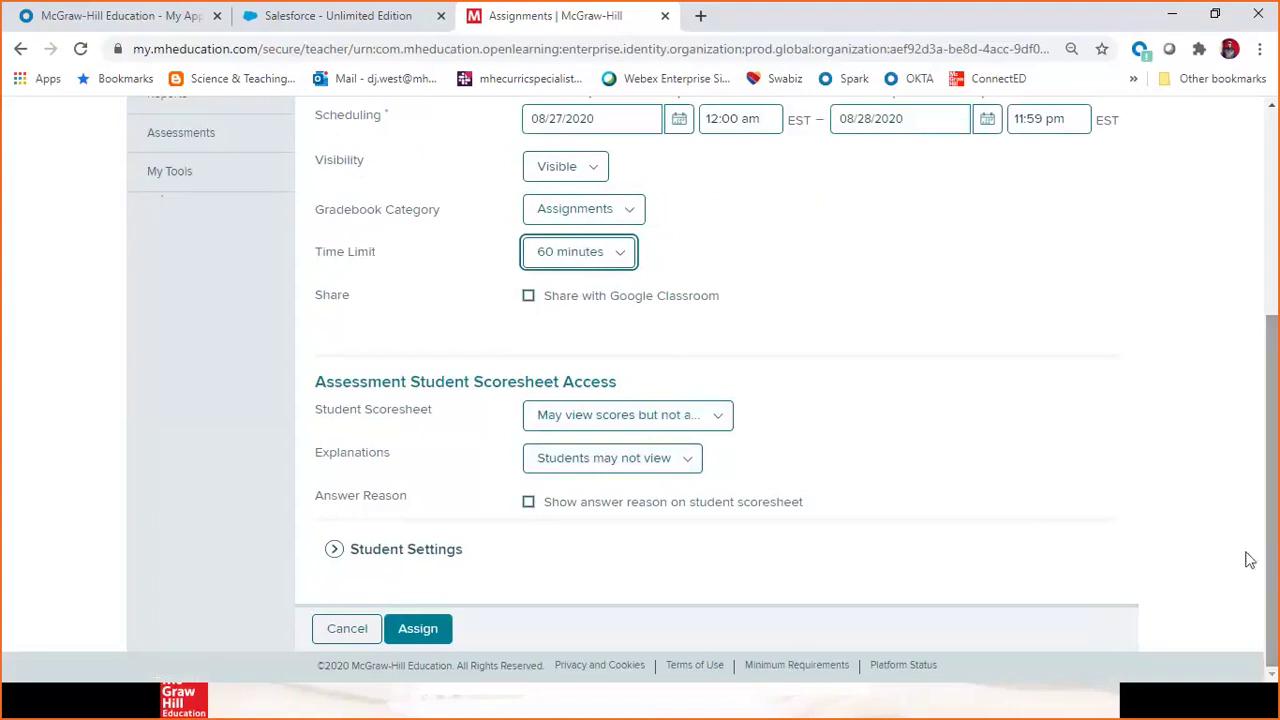
{"action": "left_click", "coordinate": [335, 560]}
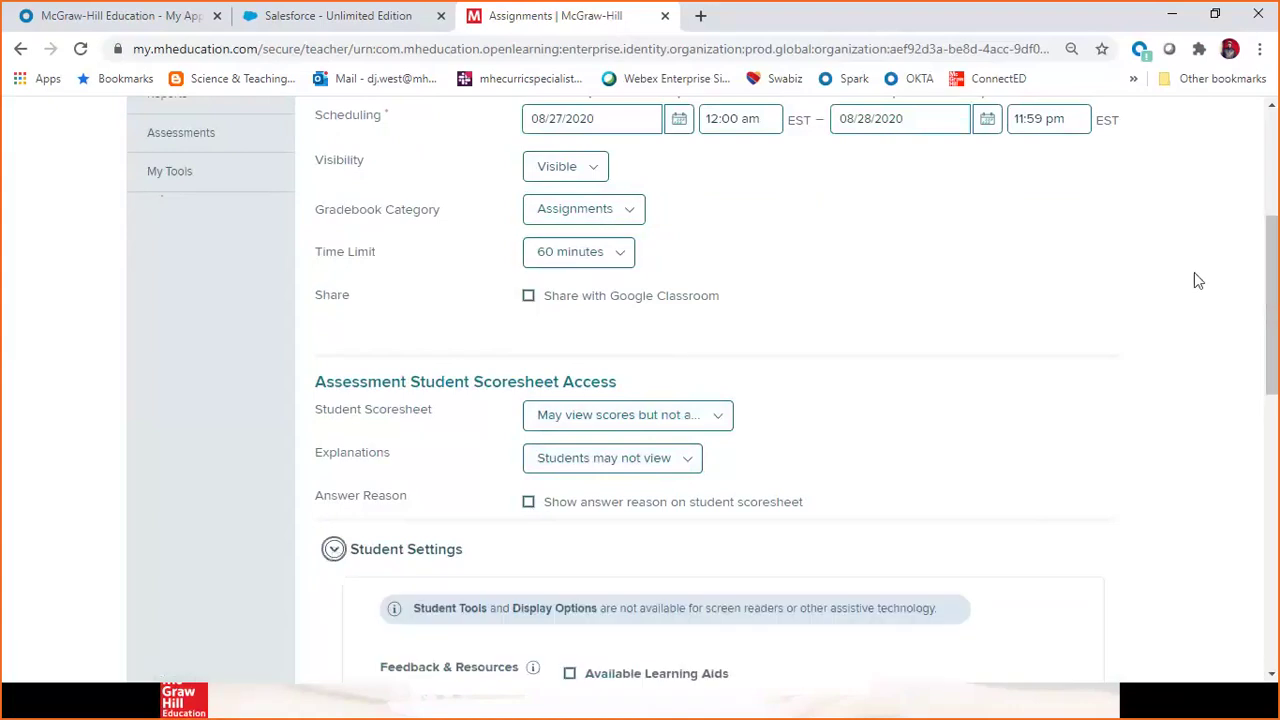
{"action": "left_click_drag", "start_coordinate": [1274, 282], "coordinate": [1277, 442]}
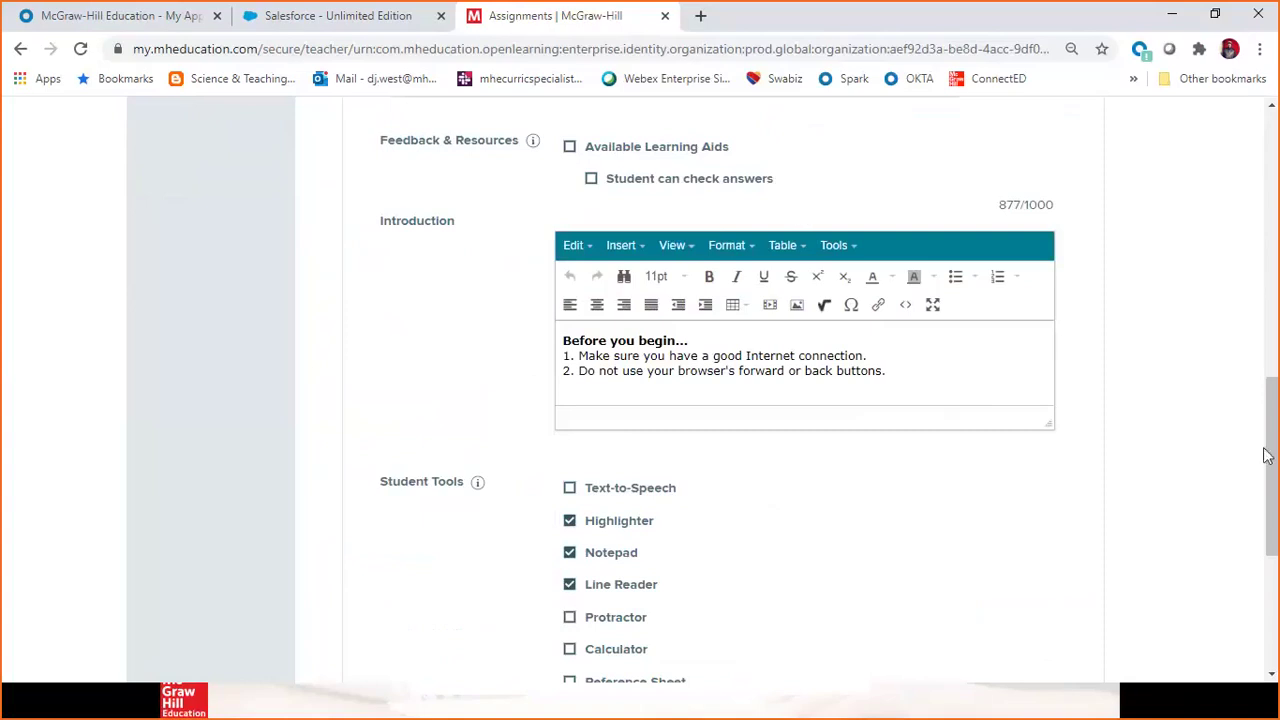
{"action": "left_click_drag", "start_coordinate": [1274, 444], "coordinate": [1274, 537]}
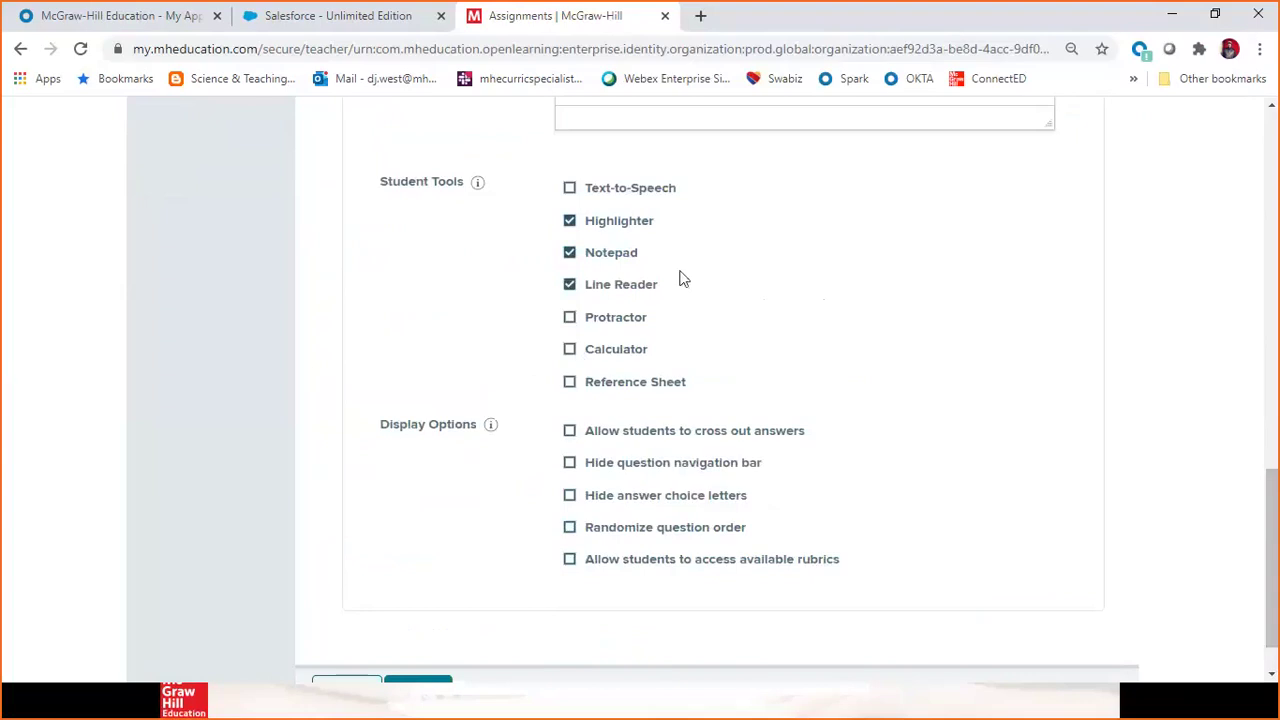
{"action": "left_click", "coordinate": [570, 350]}
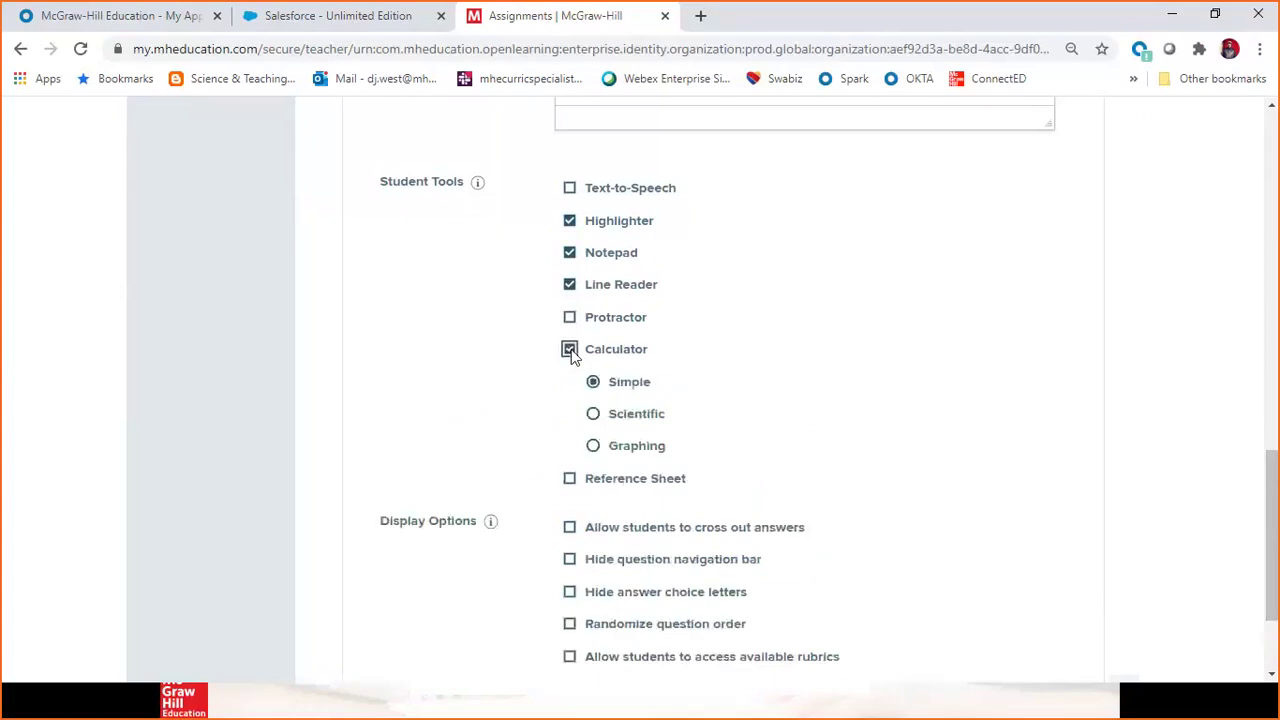
{"action": "left_click", "coordinate": [594, 414]}
{"action": "left_click", "coordinate": [570, 190]}
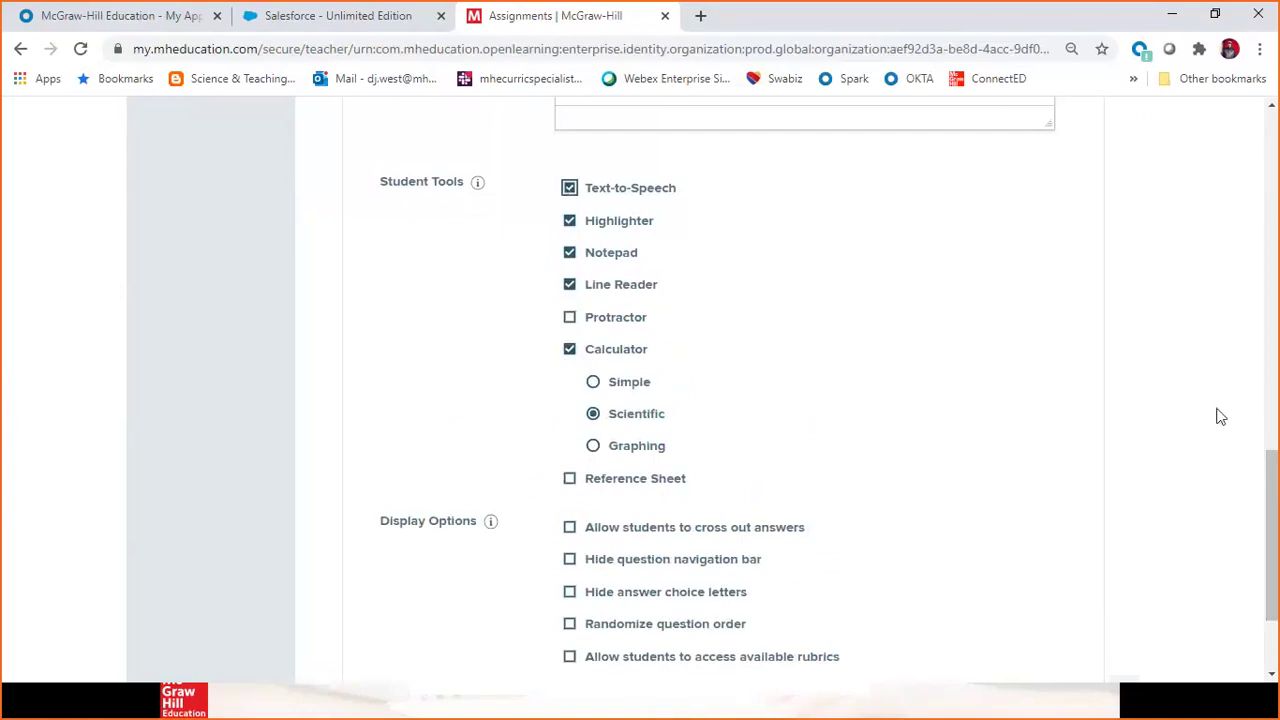
Step: Allow students to cross out answers, randomize the question order, and try to assign the module test
{"action": "scroll", "coordinate": [1272, 530], "scroll_direction": "down", "scroll_amount": 3}
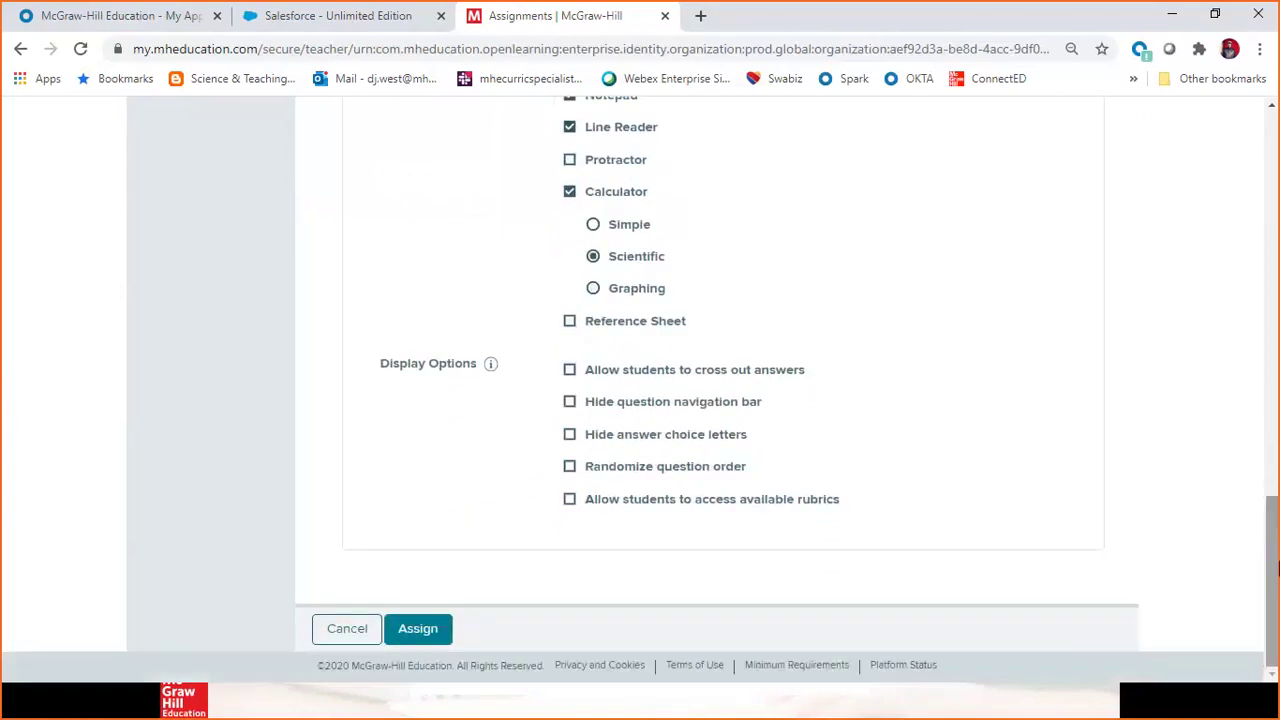
{"action": "left_click", "coordinate": [570, 370]}
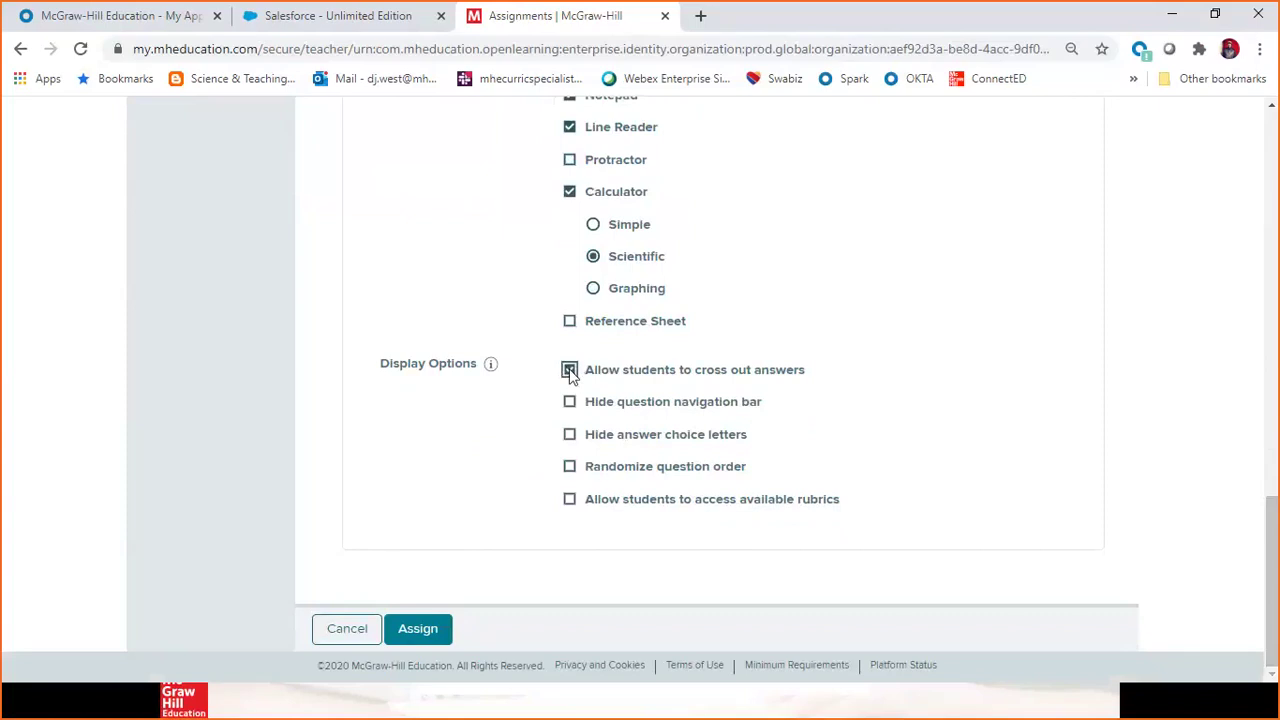
{"action": "left_click", "coordinate": [570, 467]}
{"action": "left_click", "coordinate": [418, 628]}
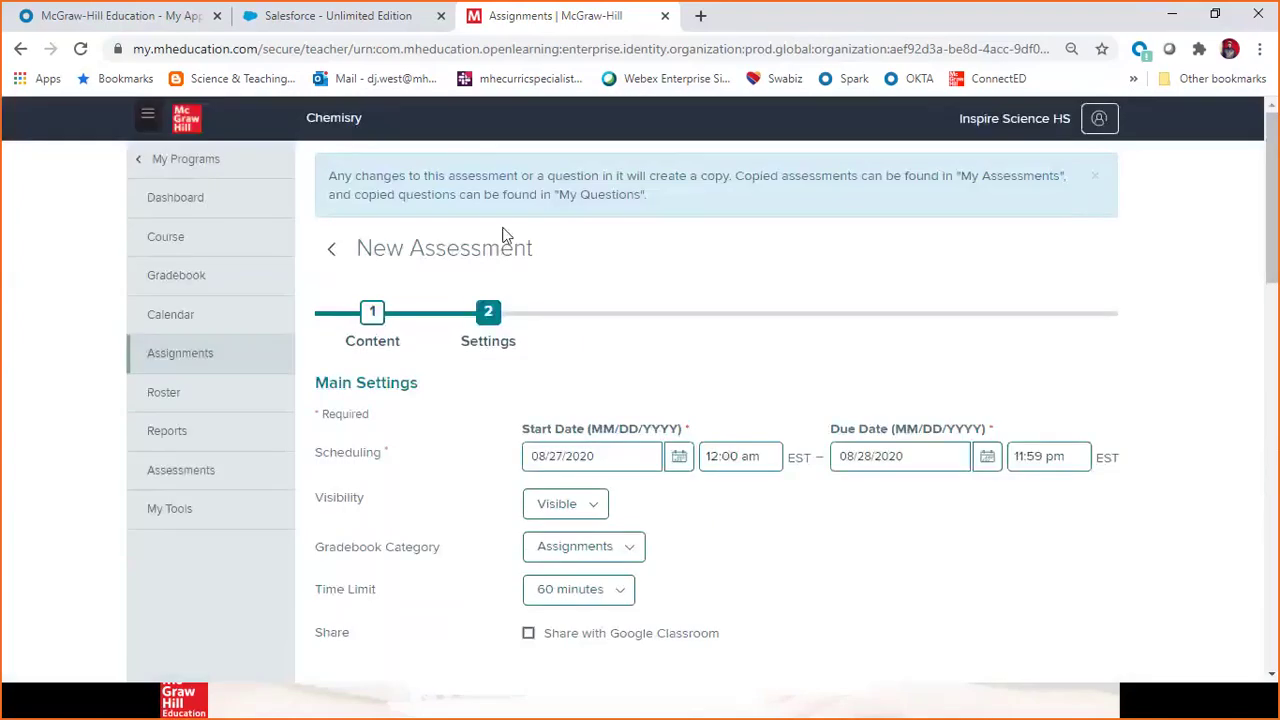
Step: Review the chemistry class's dashboard, assignments and student roster
{"action": "left_click", "coordinate": [178, 198]}
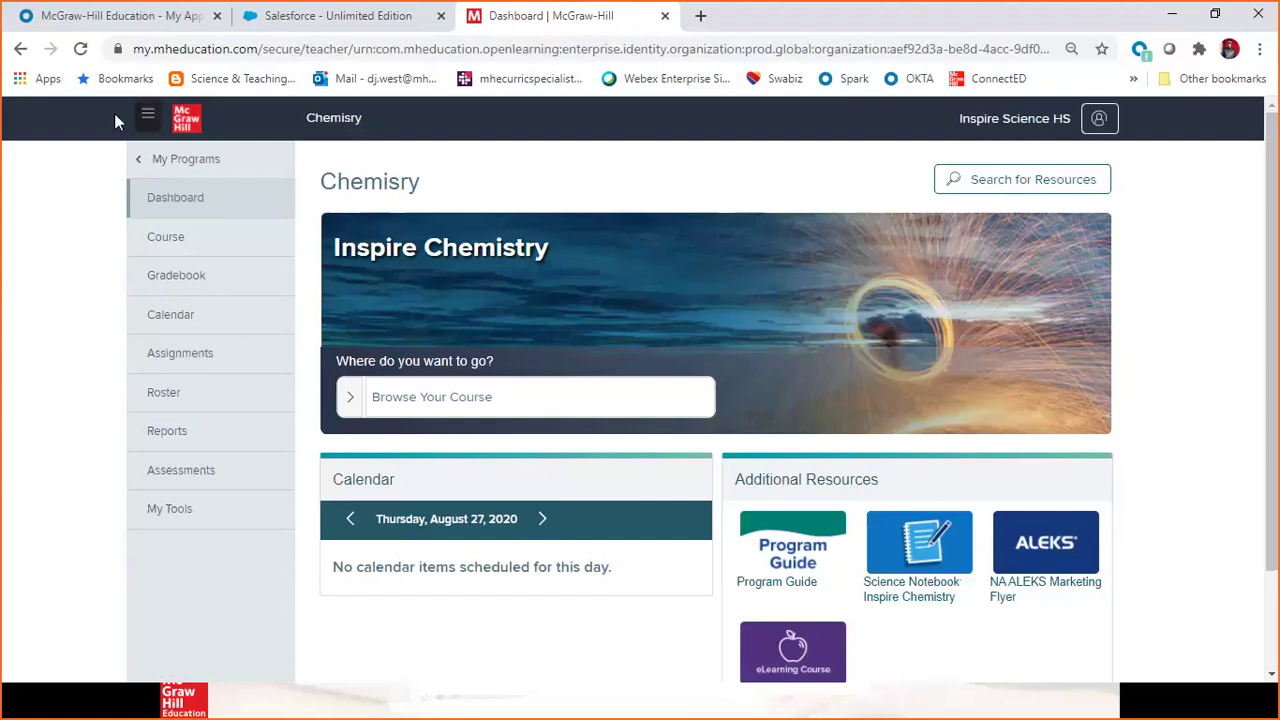
{"action": "left_click", "coordinate": [195, 353]}
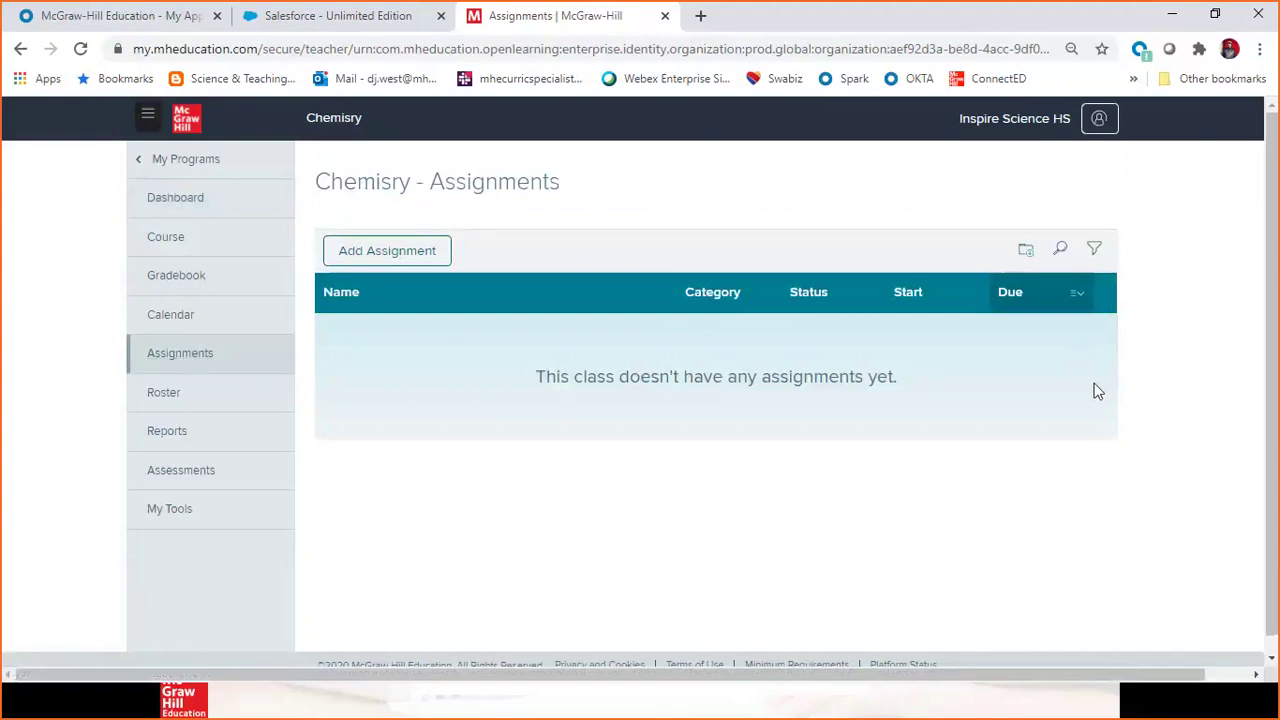
{"action": "left_click", "coordinate": [160, 395]}
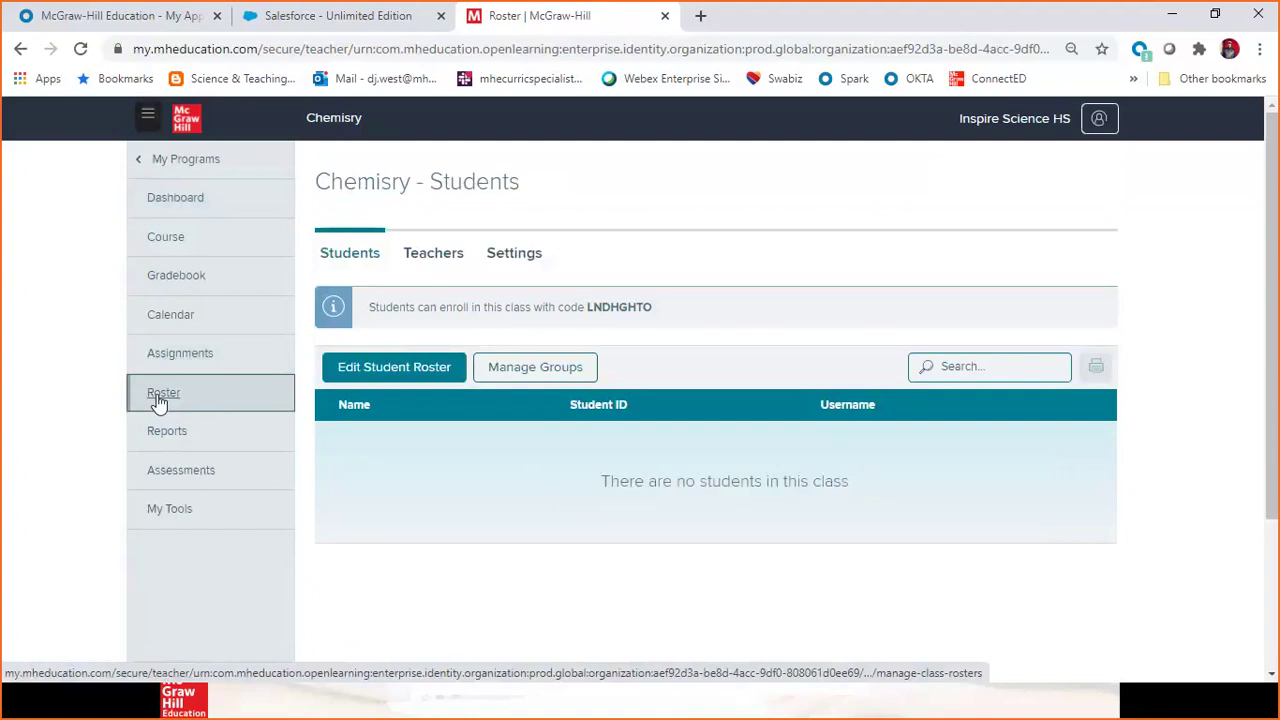
Step: Switch to the Bio class and show the options for its assignment Encounter the Phenomenon: Cellular Structure and Function
{"action": "left_click", "coordinate": [163, 163]}
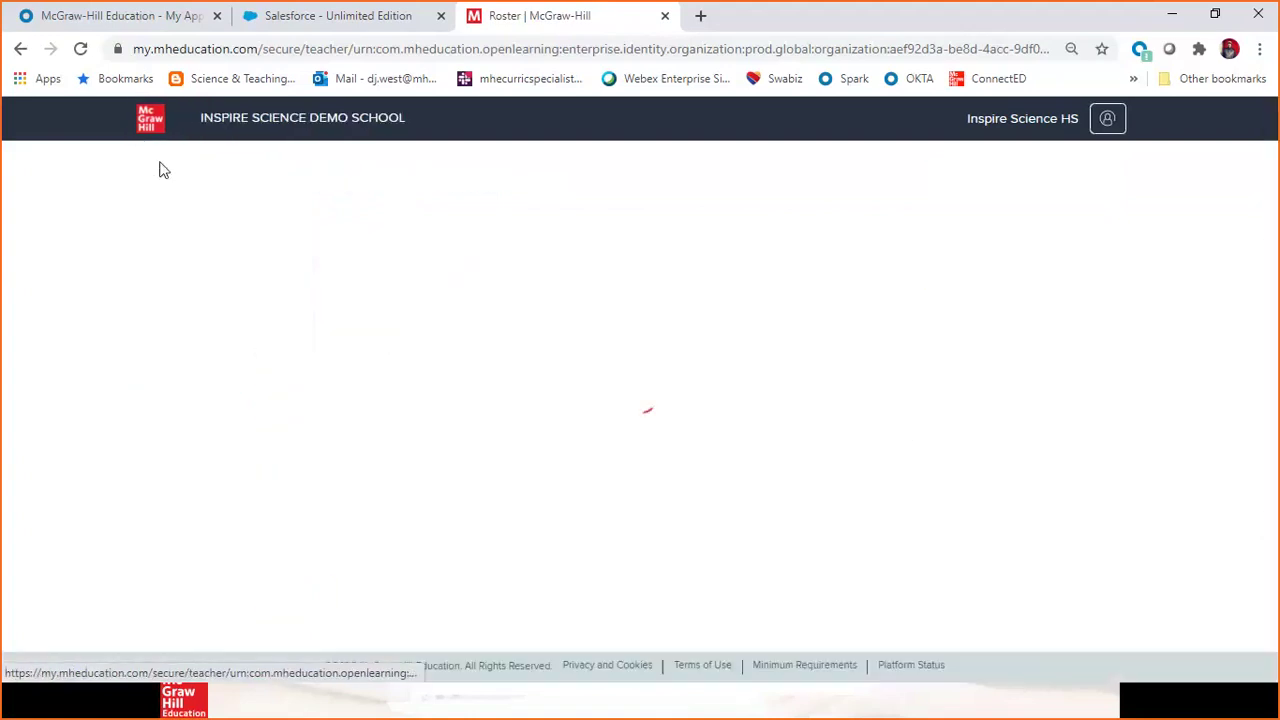
{"action": "left_click", "coordinate": [300, 423]}
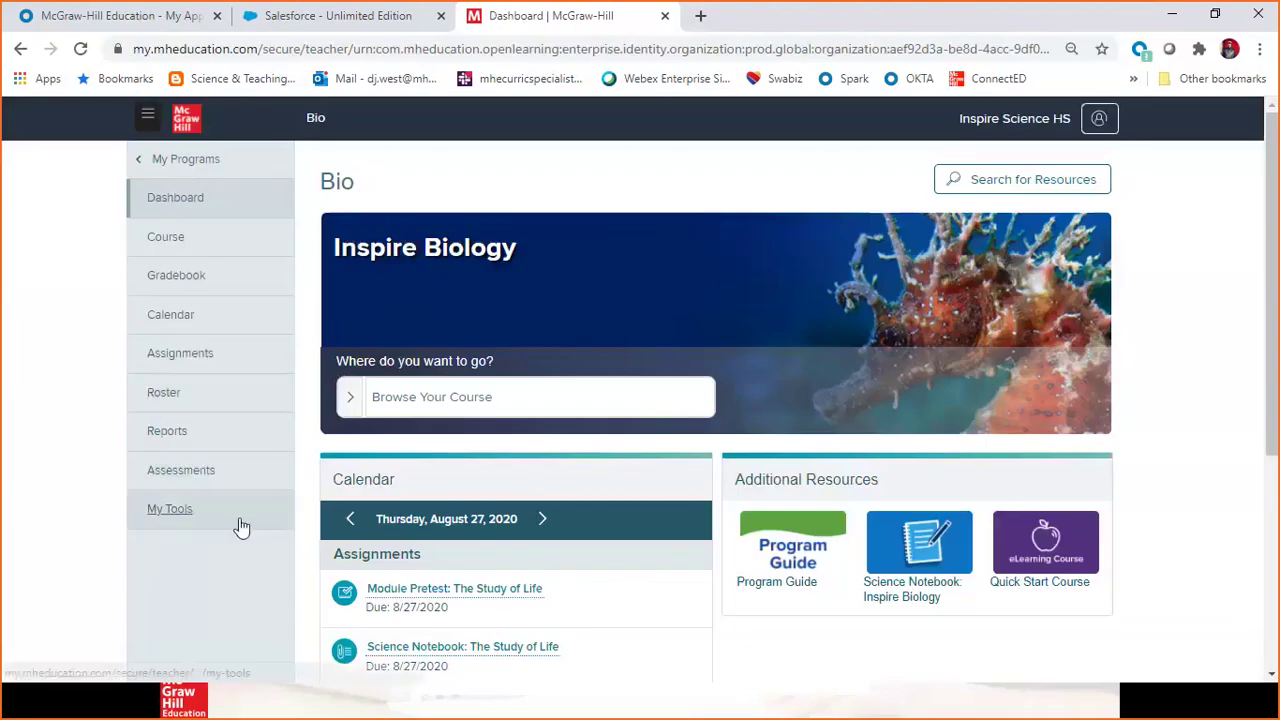
{"action": "left_click", "coordinate": [185, 358]}
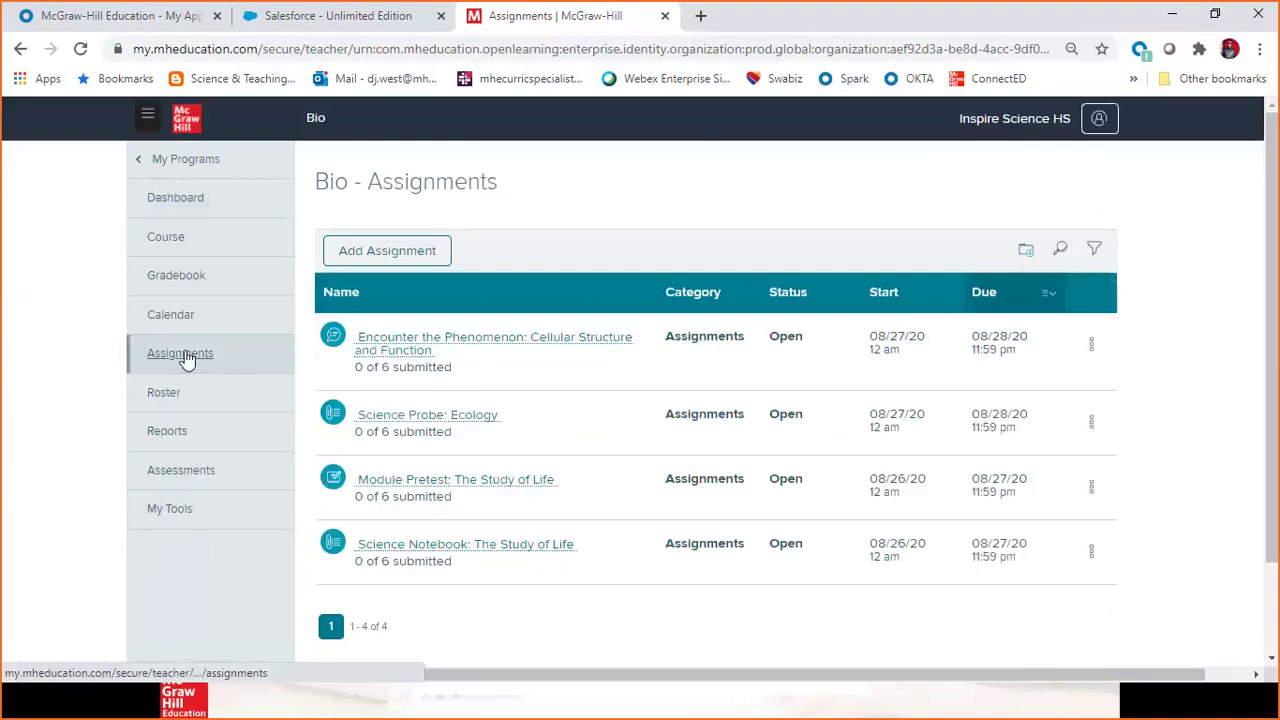
{"action": "left_click", "coordinate": [1090, 345]}
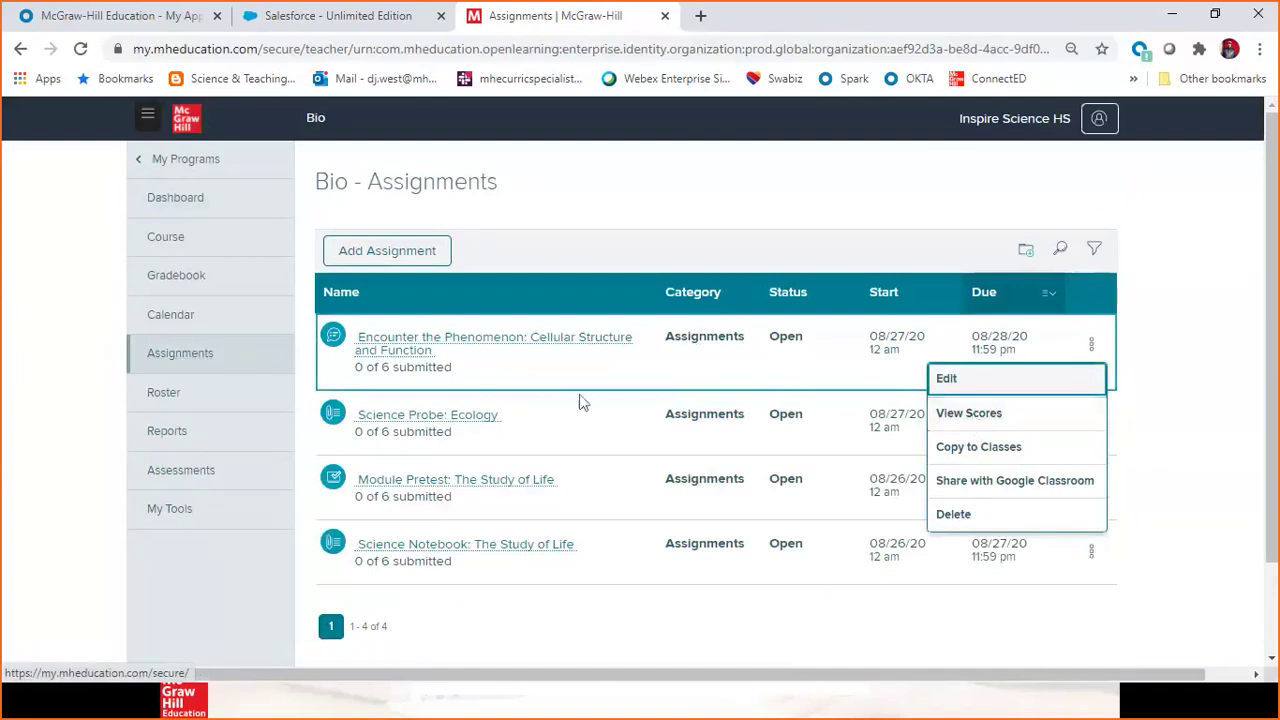
Step: Open the Bio class roster and enter emulation mode as the first listed student
{"action": "left_click", "coordinate": [158, 396]}
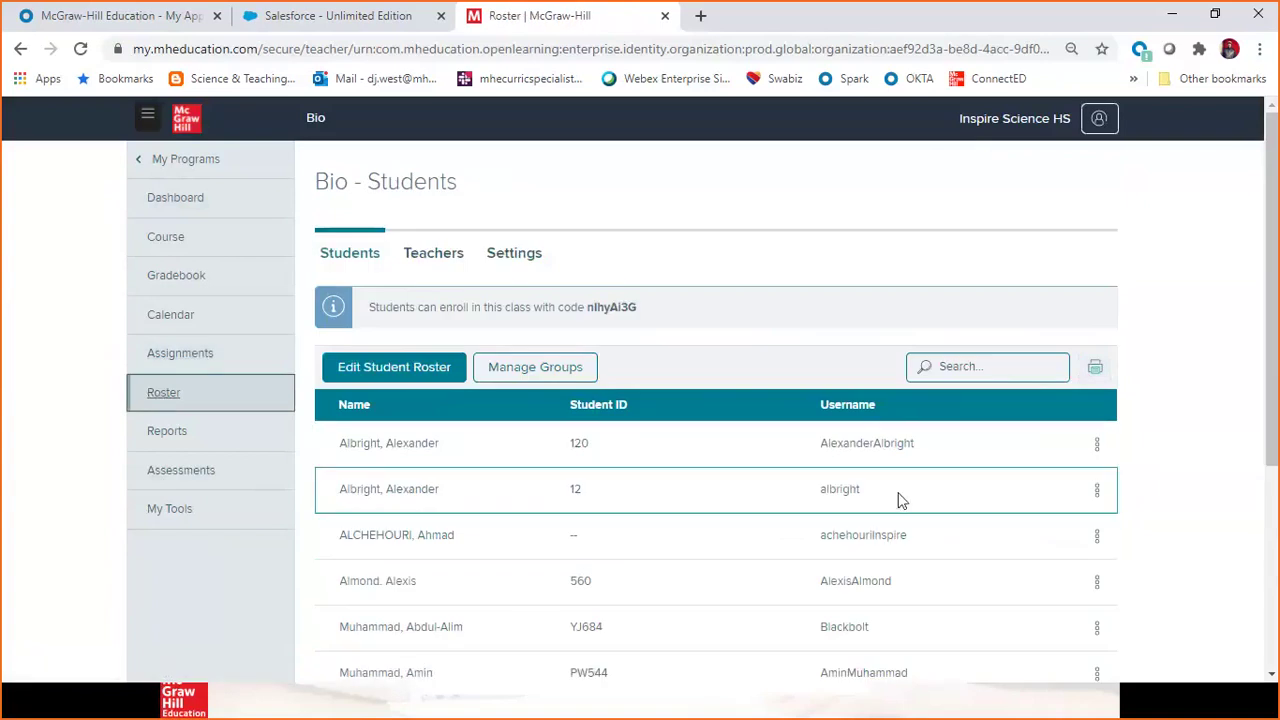
{"action": "left_click", "coordinate": [1097, 447]}
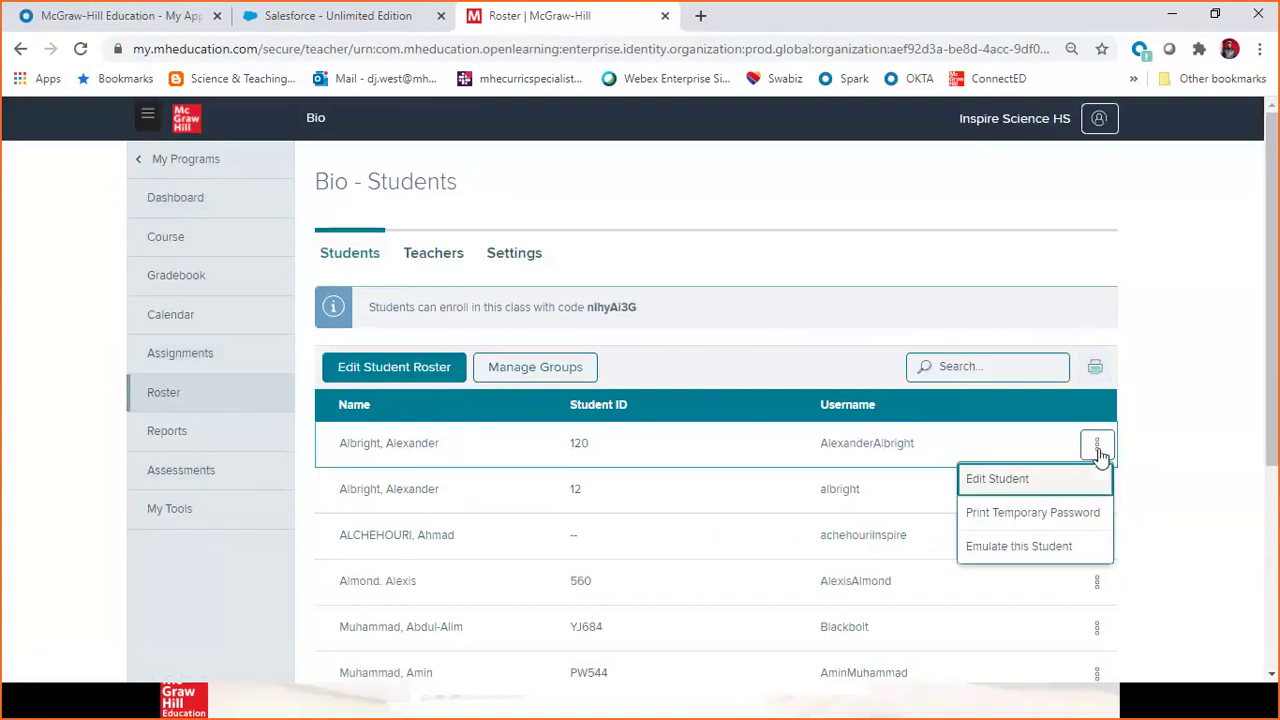
{"action": "left_click", "coordinate": [1035, 550]}
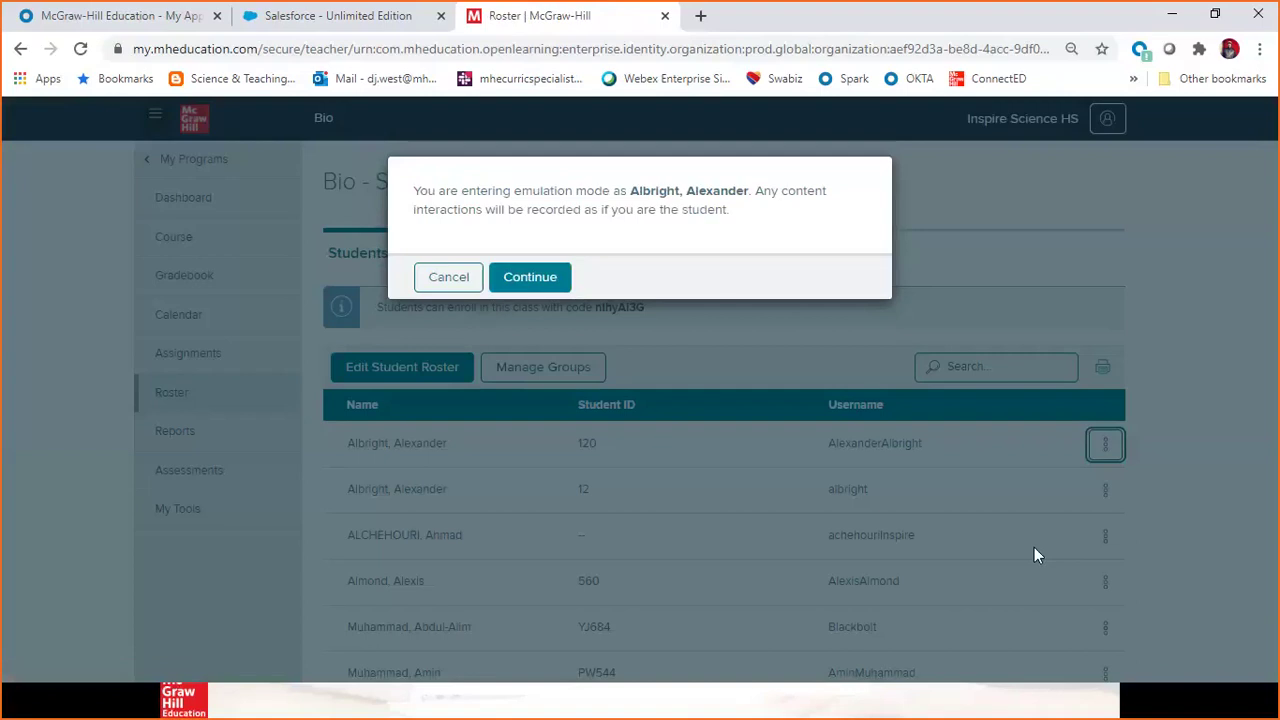
{"action": "left_click", "coordinate": [535, 279]}
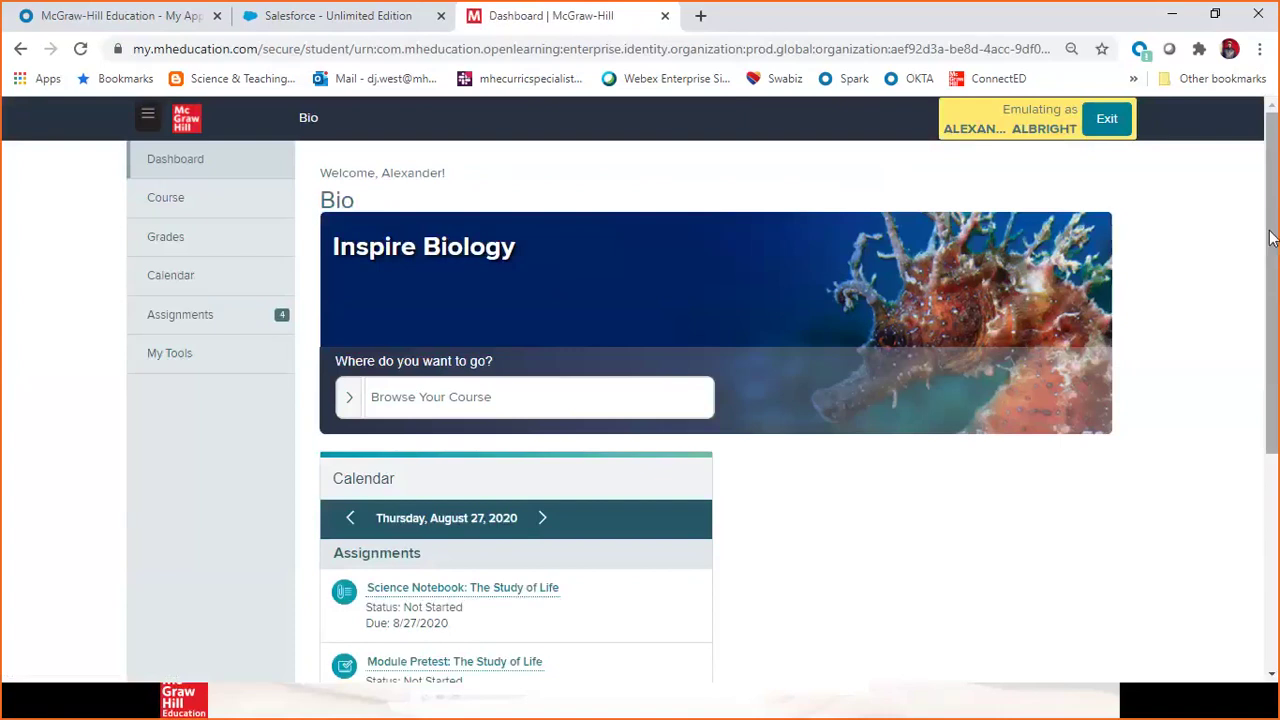
Step: Review the assignments and lesson materials in the emulated student's dashboard calendar, and exit emulation mode
{"action": "left_click_drag", "start_coordinate": [1276, 245], "coordinate": [1276, 455]}
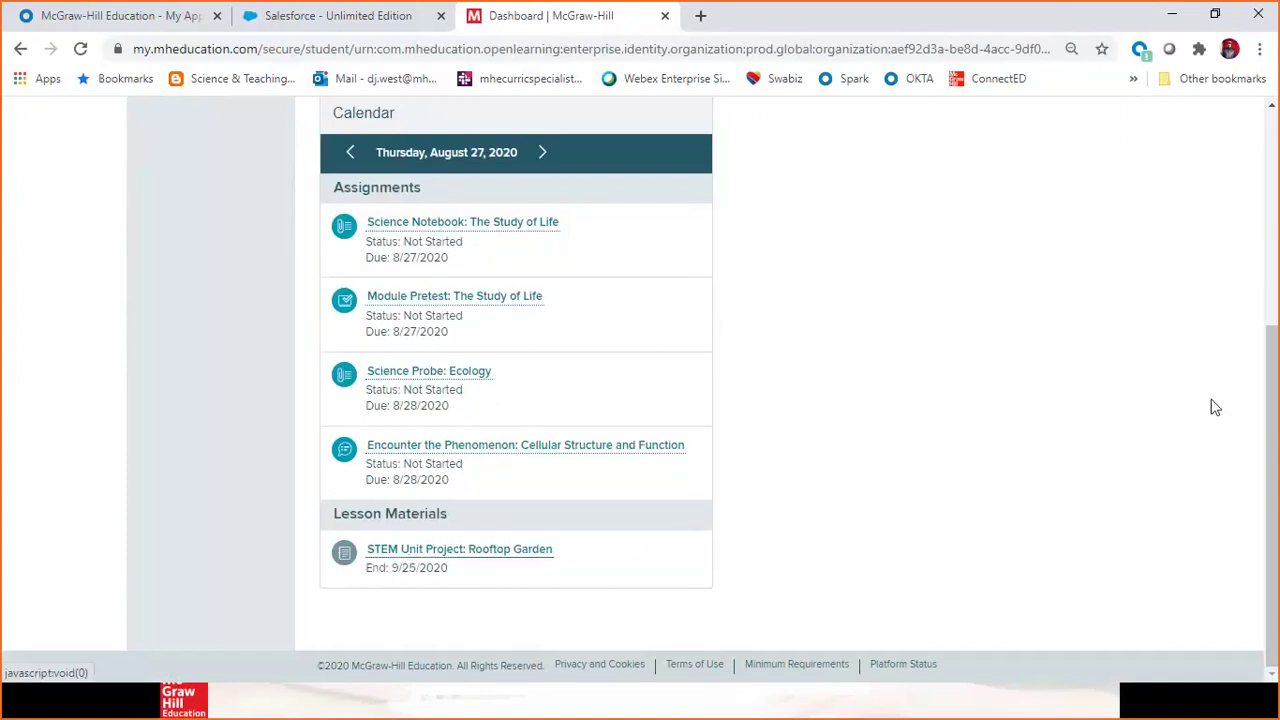
{"action": "left_click_drag", "start_coordinate": [1275, 440], "coordinate": [1262, 172]}
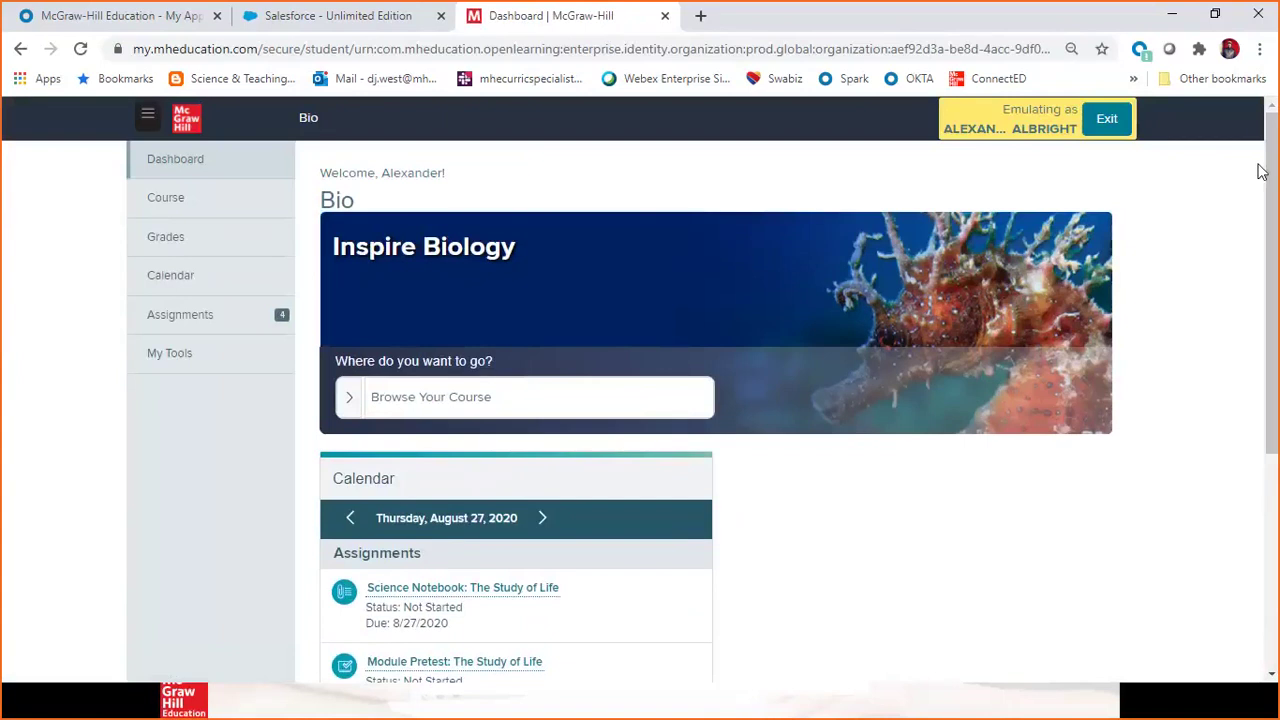
{"action": "left_click", "coordinate": [1106, 120]}
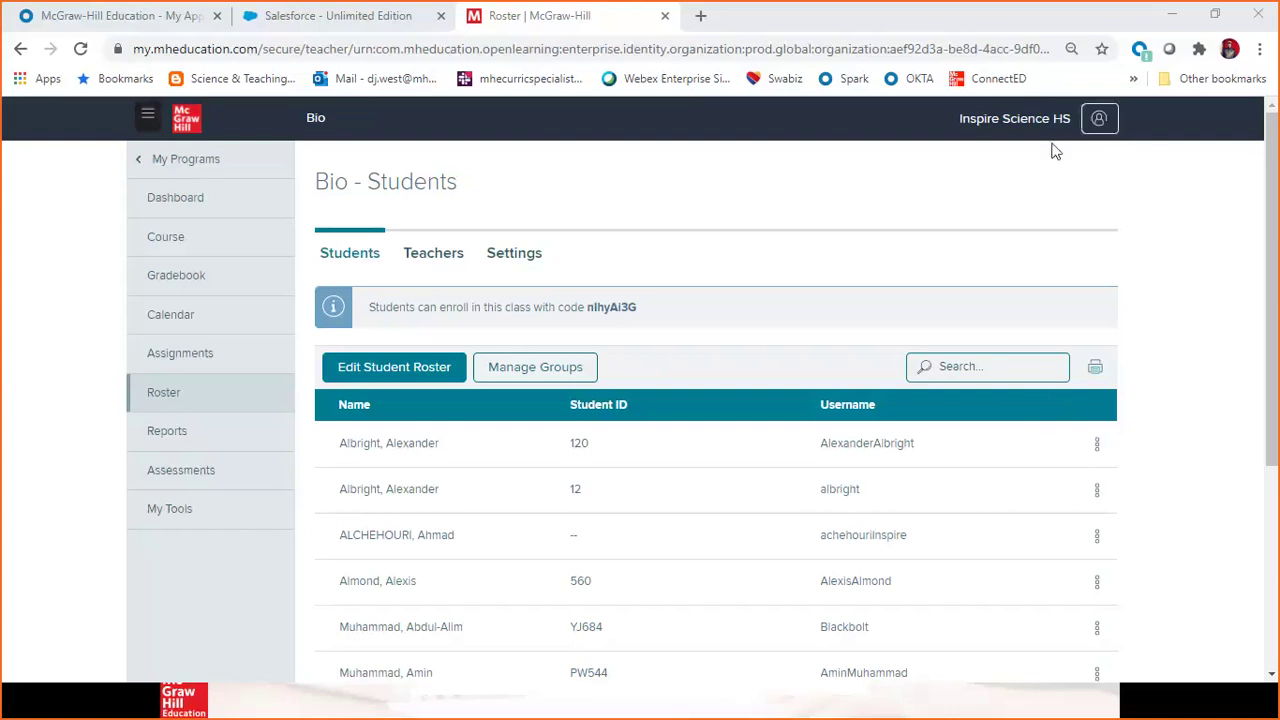
Step: Show the teacher account options, and open the Inspire Biology course with its unit and module outline
{"action": "left_click", "coordinate": [1103, 121]}
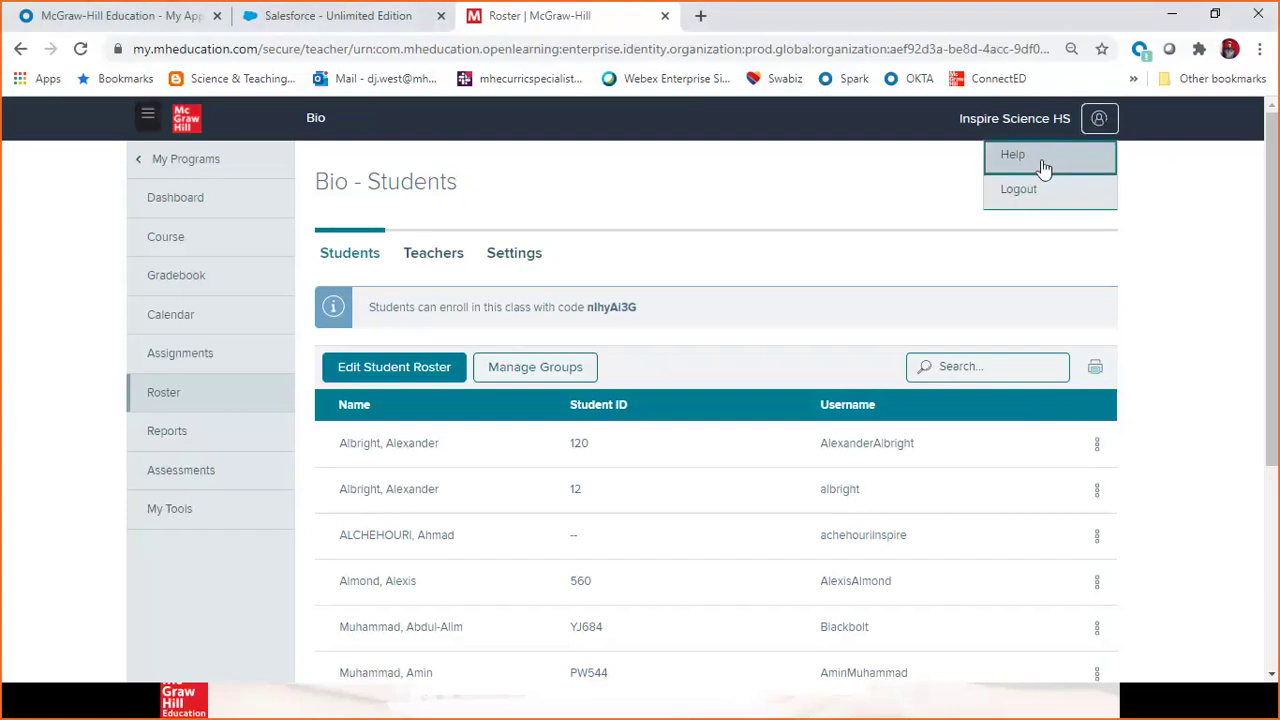
{"action": "left_click", "coordinate": [787, 200]}
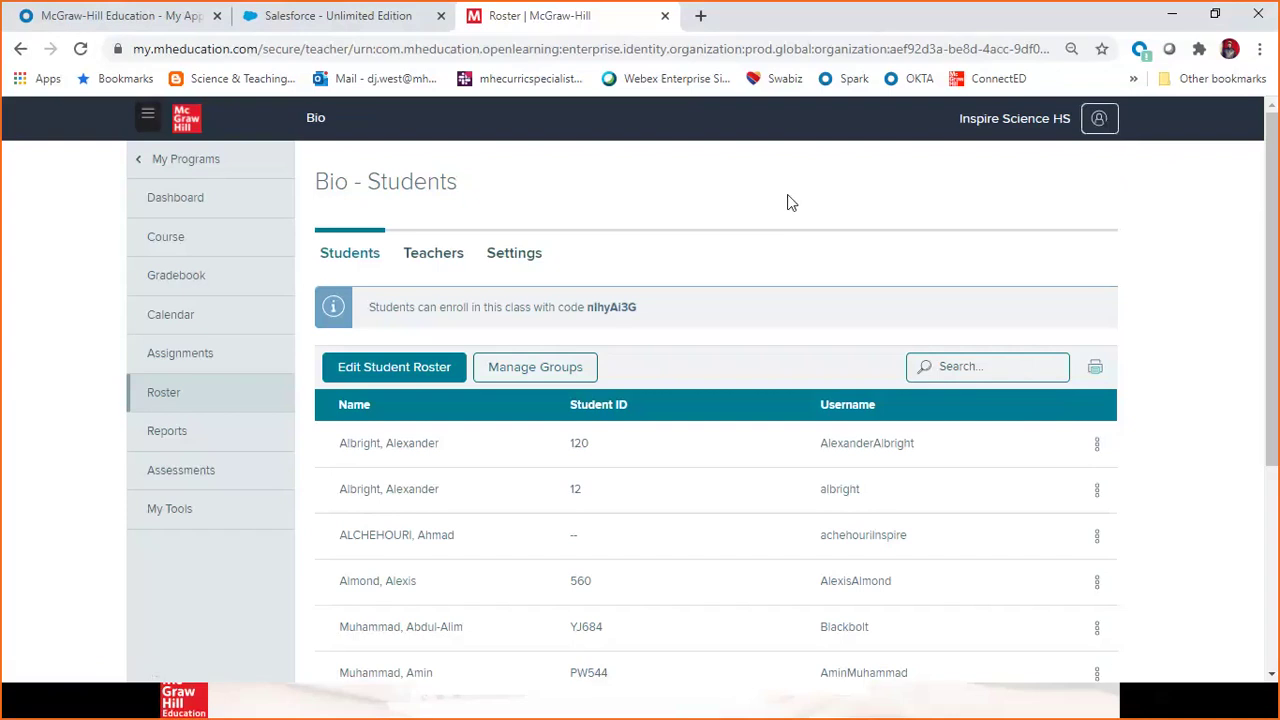
{"action": "left_click", "coordinate": [175, 248]}
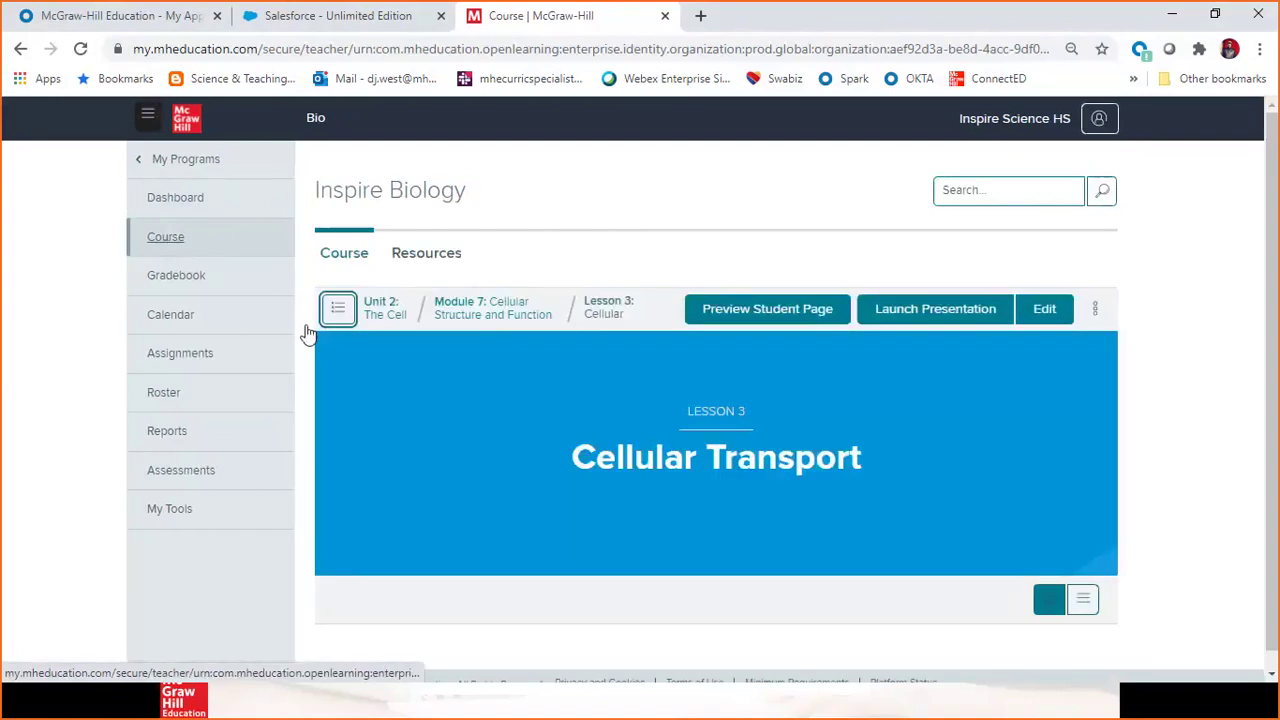
{"action": "left_click", "coordinate": [337, 311]}
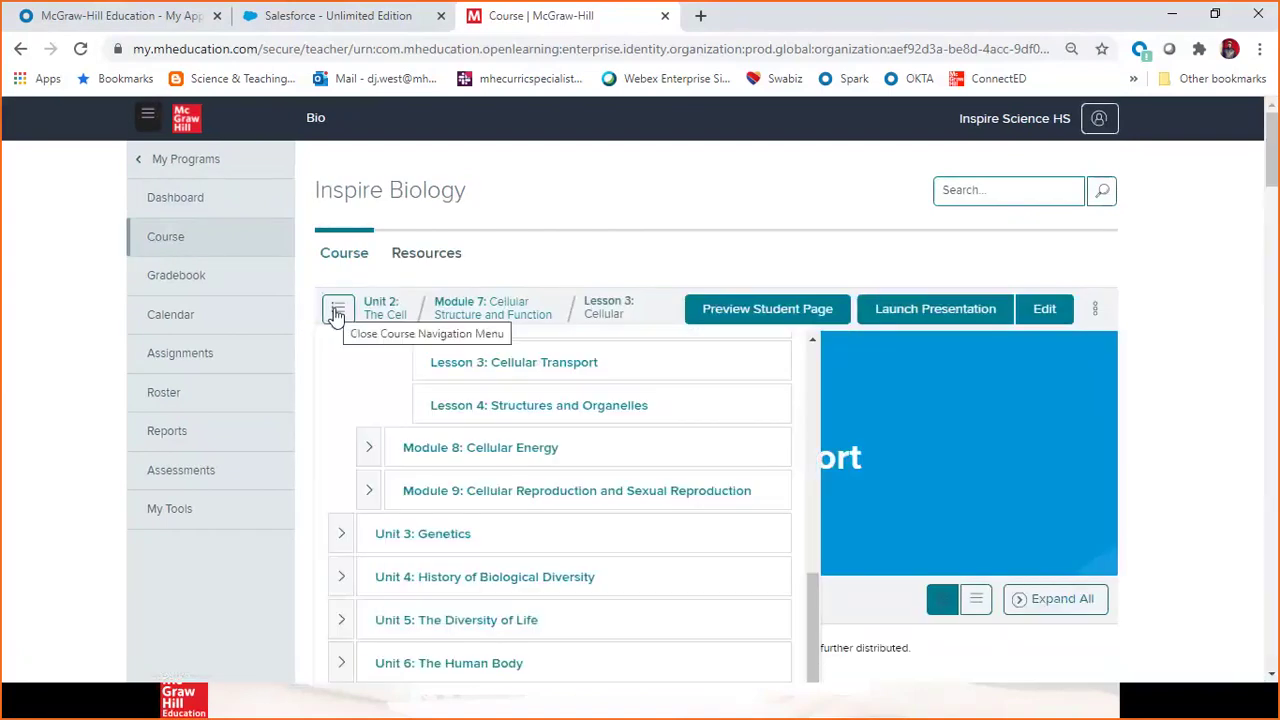
Step: Open the Course Materials page of the Inspire Biology program resources and review its Professional Learning Resources section
{"action": "left_click_drag", "start_coordinate": [810, 527], "coordinate": [808, 360]}
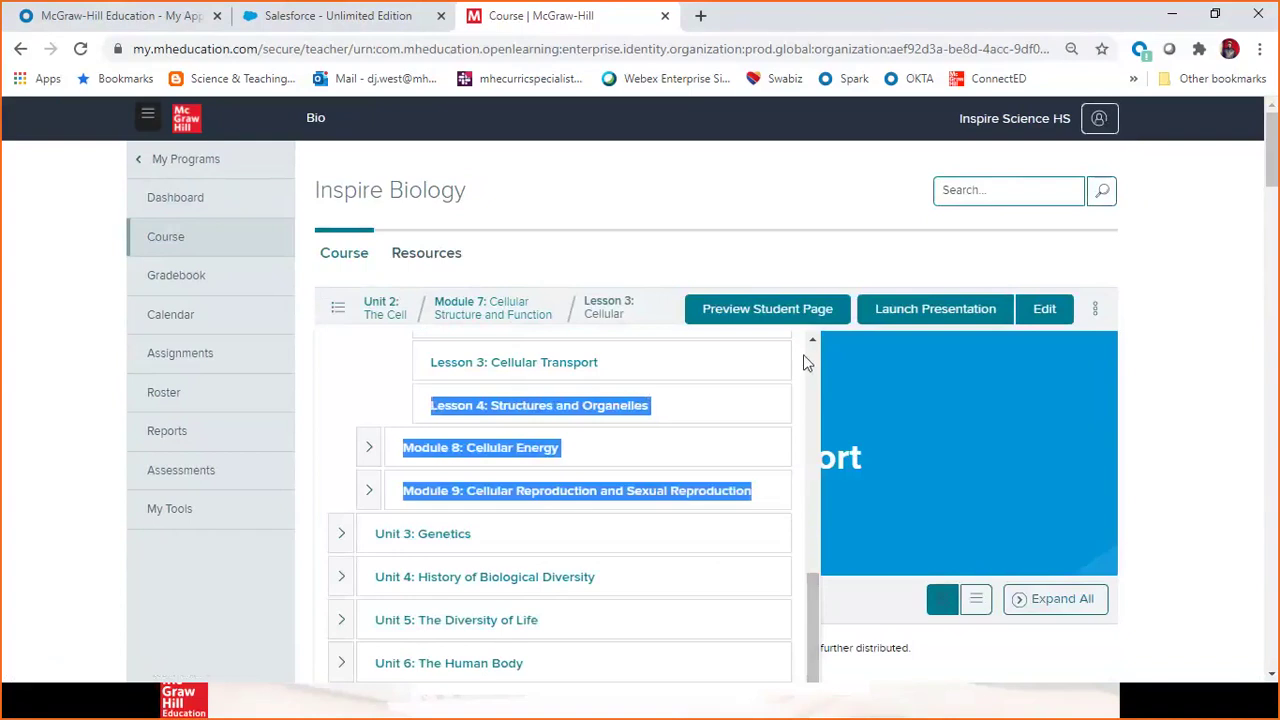
{"action": "left_click_drag", "start_coordinate": [814, 628], "coordinate": [808, 362]}
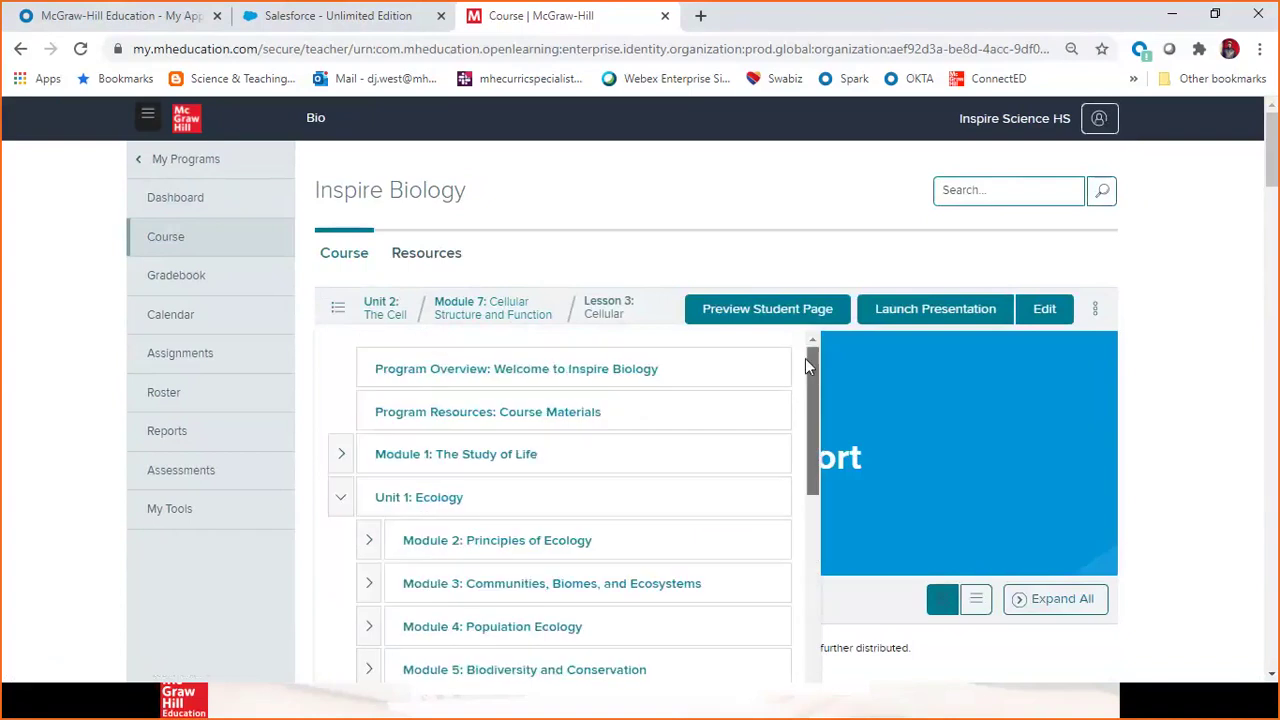
{"action": "left_click", "coordinate": [455, 412]}
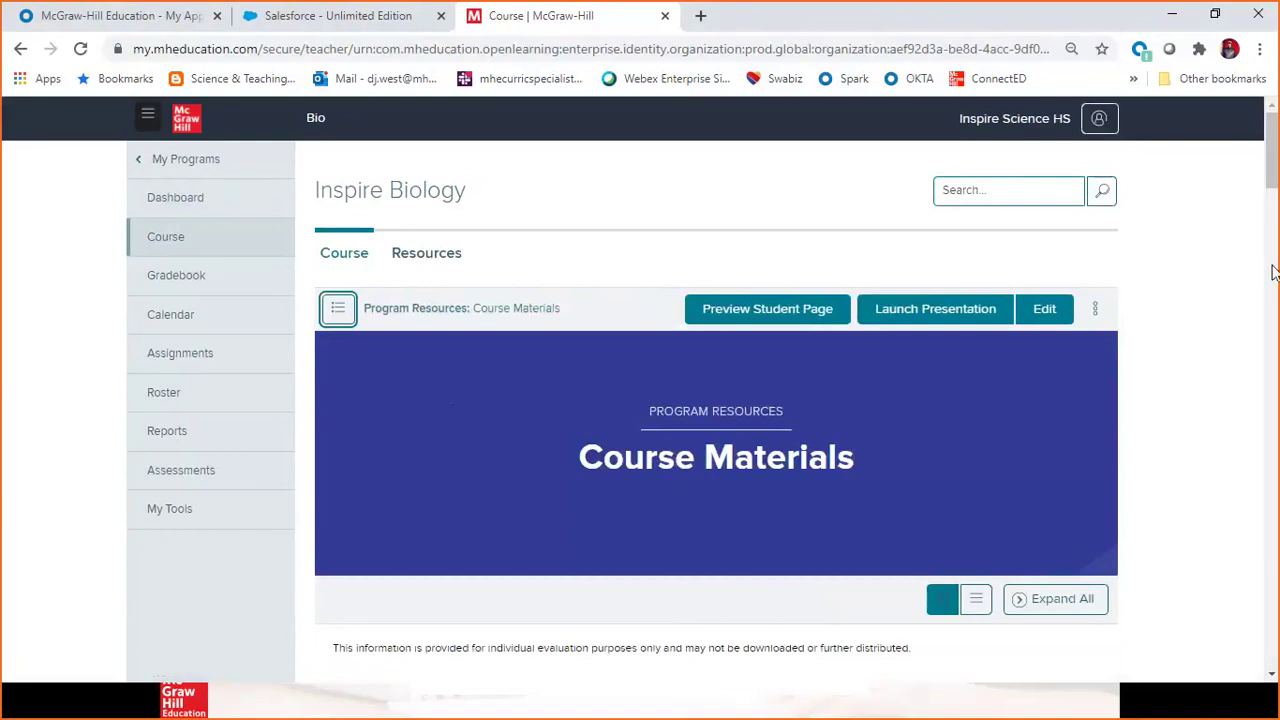
{"action": "left_click_drag", "start_coordinate": [1272, 175], "coordinate": [1272, 243]}
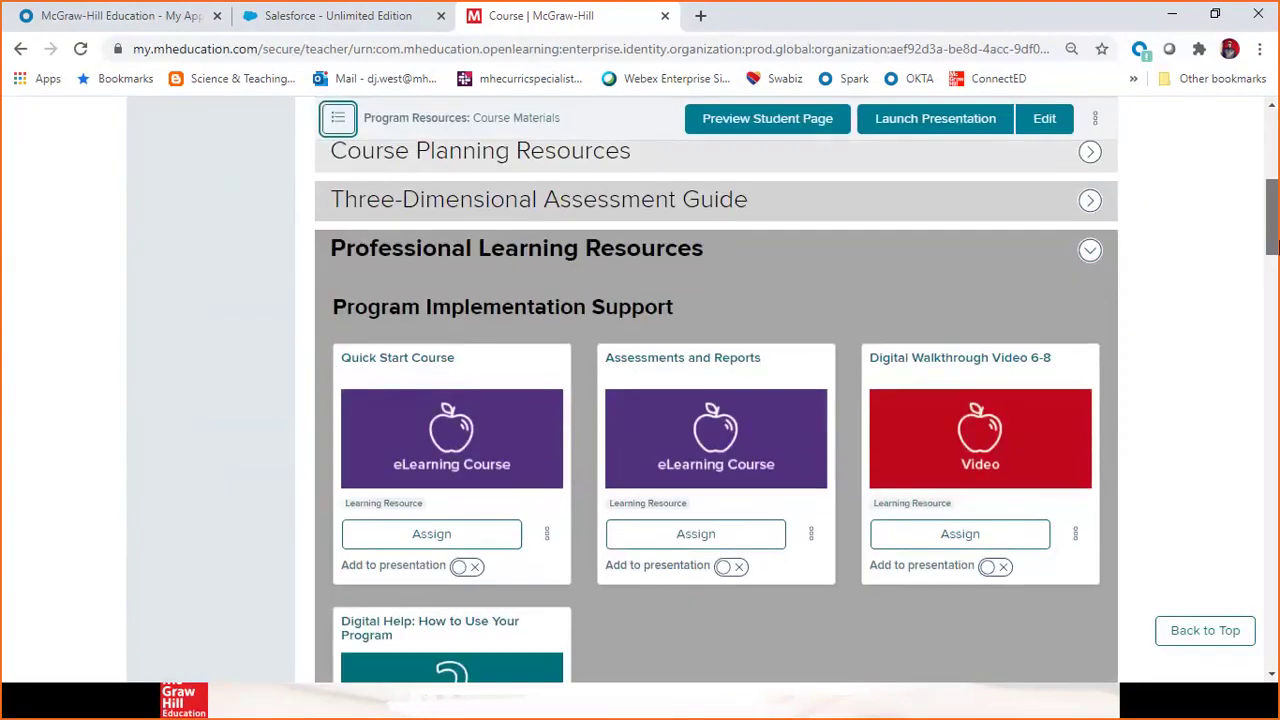
{"action": "left_click_drag", "start_coordinate": [1272, 243], "coordinate": [1266, 167]}
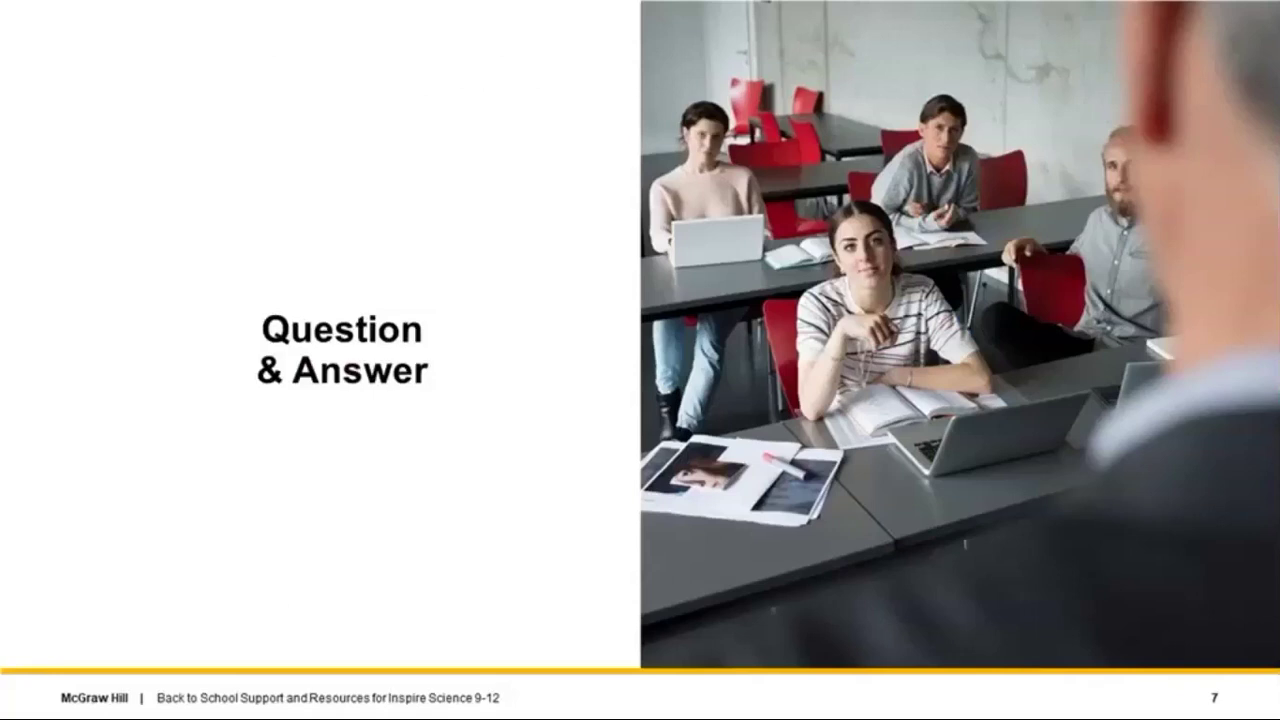
{"action": "key", "text": "Right"}
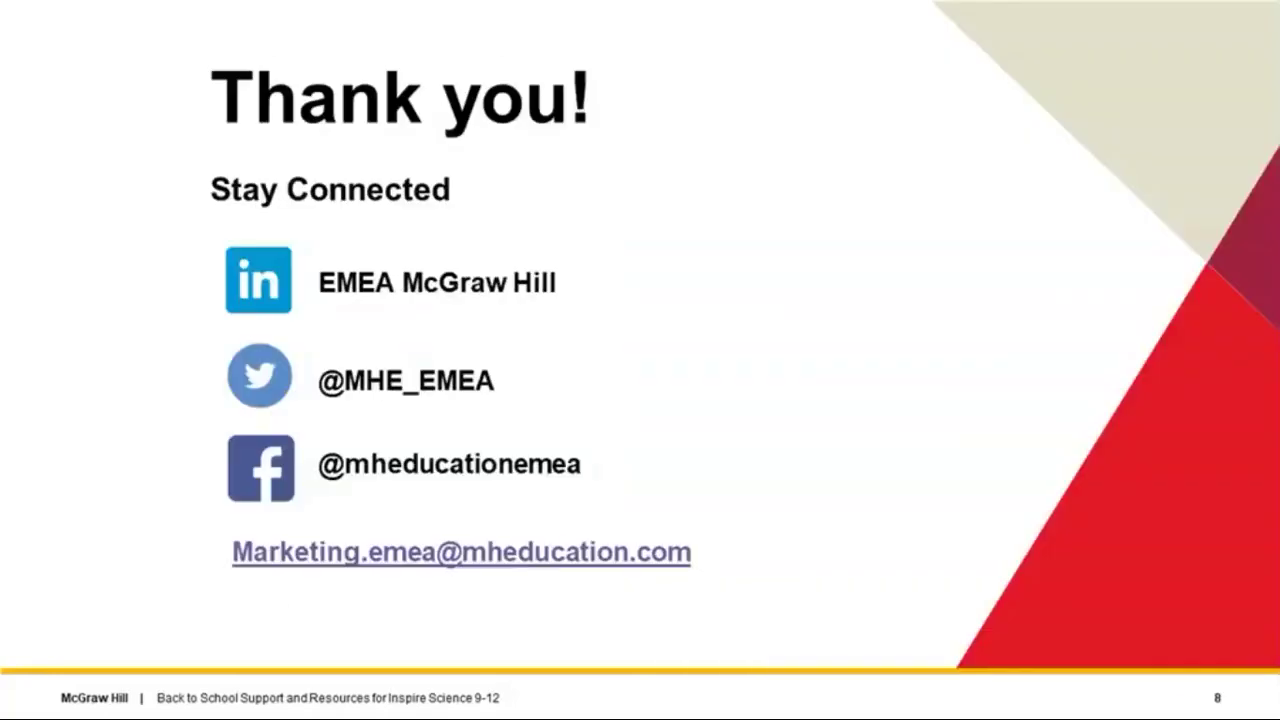